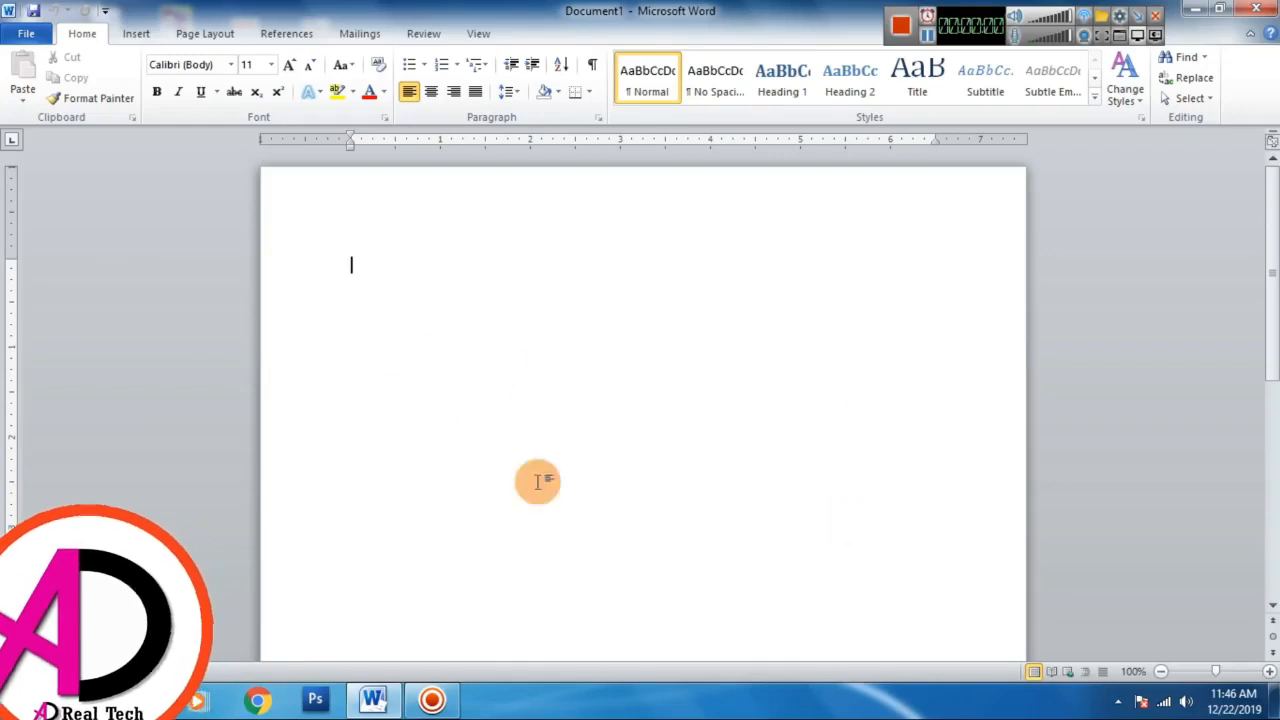
Set the page size to A4 and apply the Narrow margins preset of 0.5" on every side.
left_click(214, 37)
left_click(241, 88)
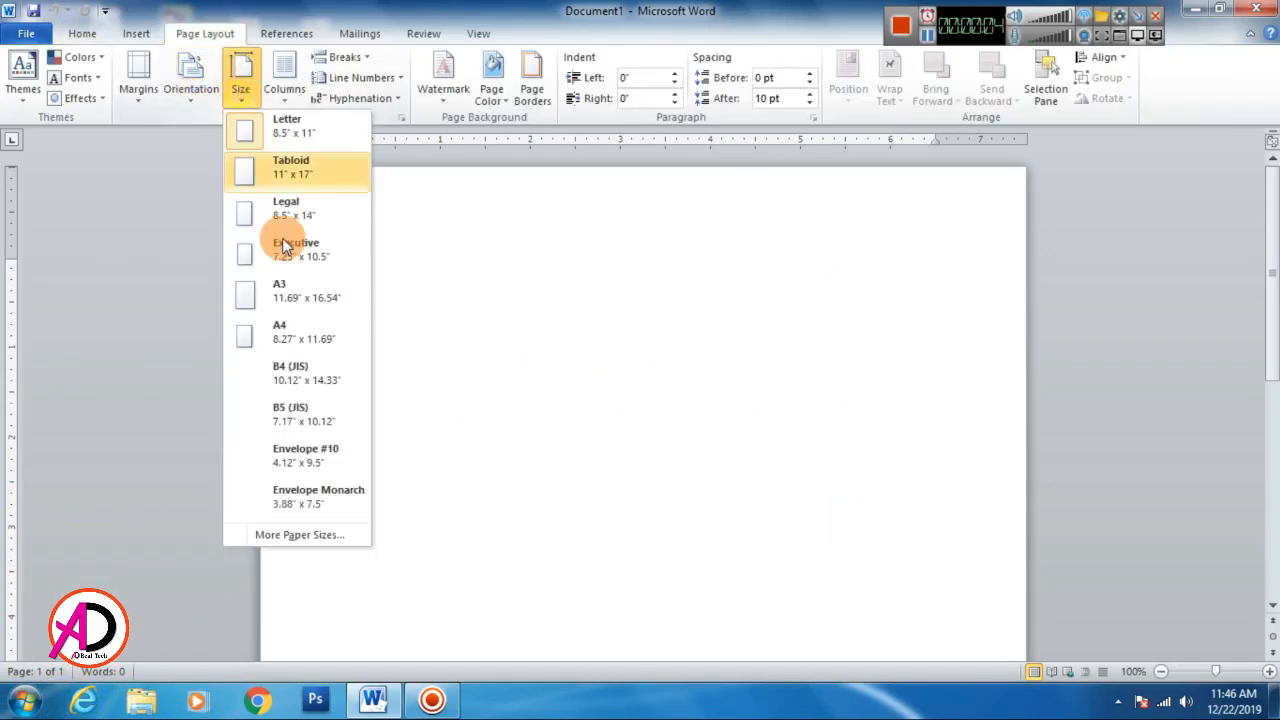
left_click(300, 331)
left_click(155, 92)
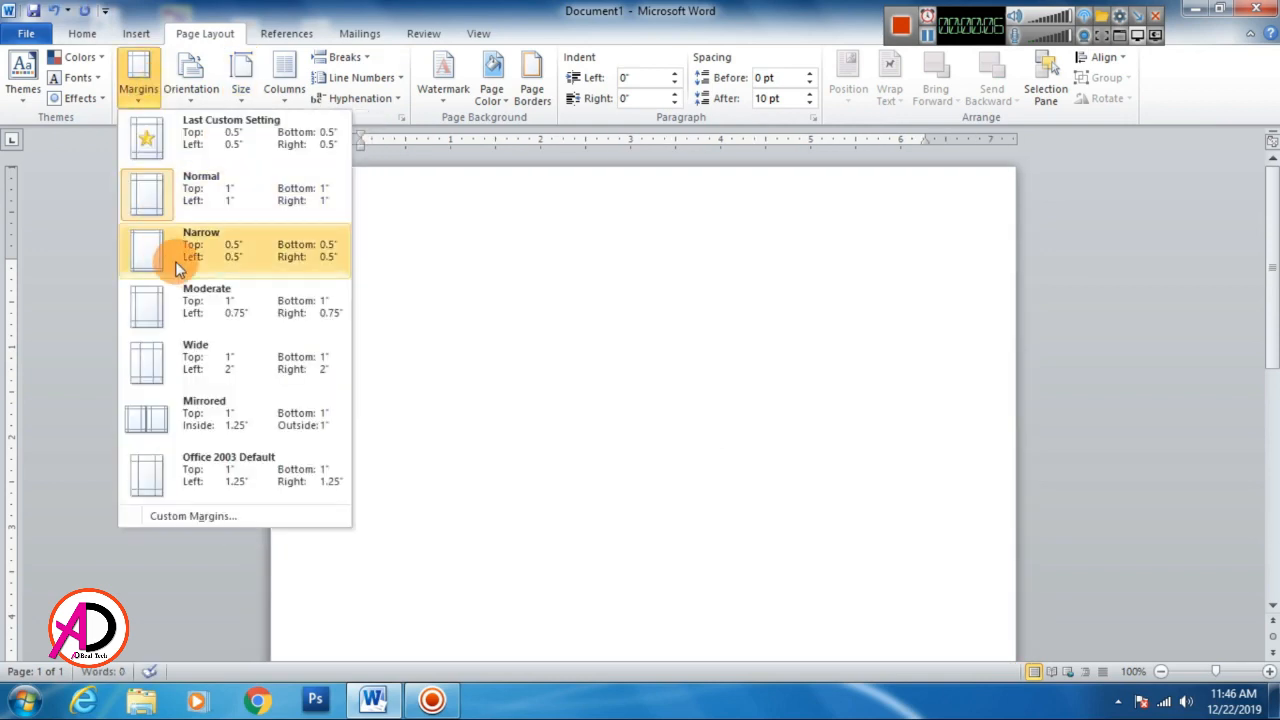
left_click(256, 256)
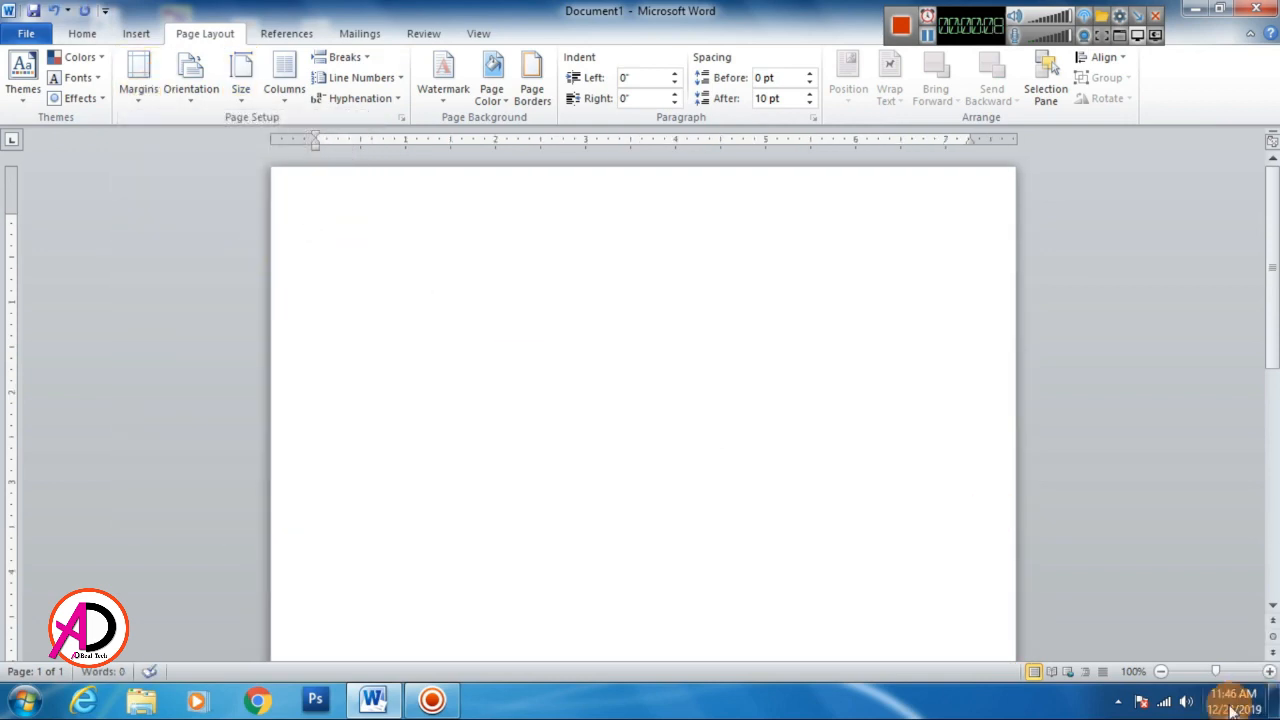
Zoom out to view the whole blank page and settle on 80% zoom.
left_click(1161, 671)
left_click(1161, 671)
left_click(1161, 671)
left_click(1161, 671)
left_click(1161, 671)
left_click(1161, 671)
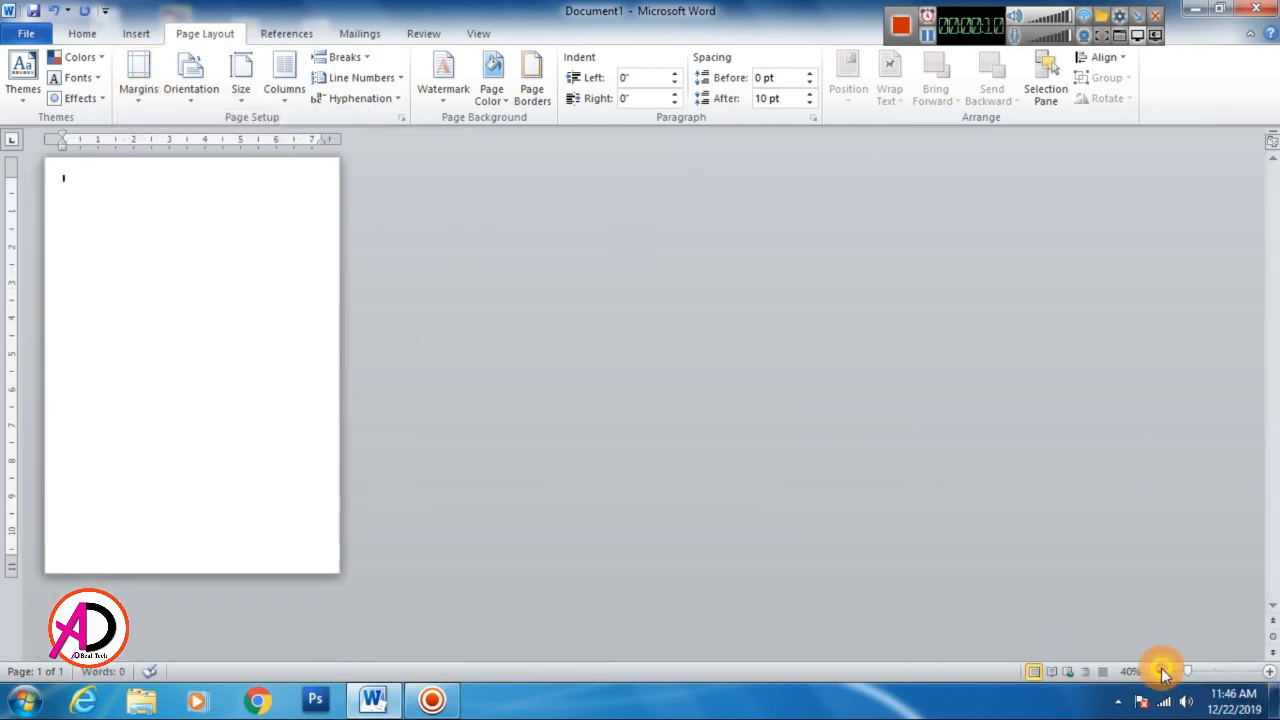
left_click(1269, 671)
left_click(1269, 671)
left_click(1269, 671)
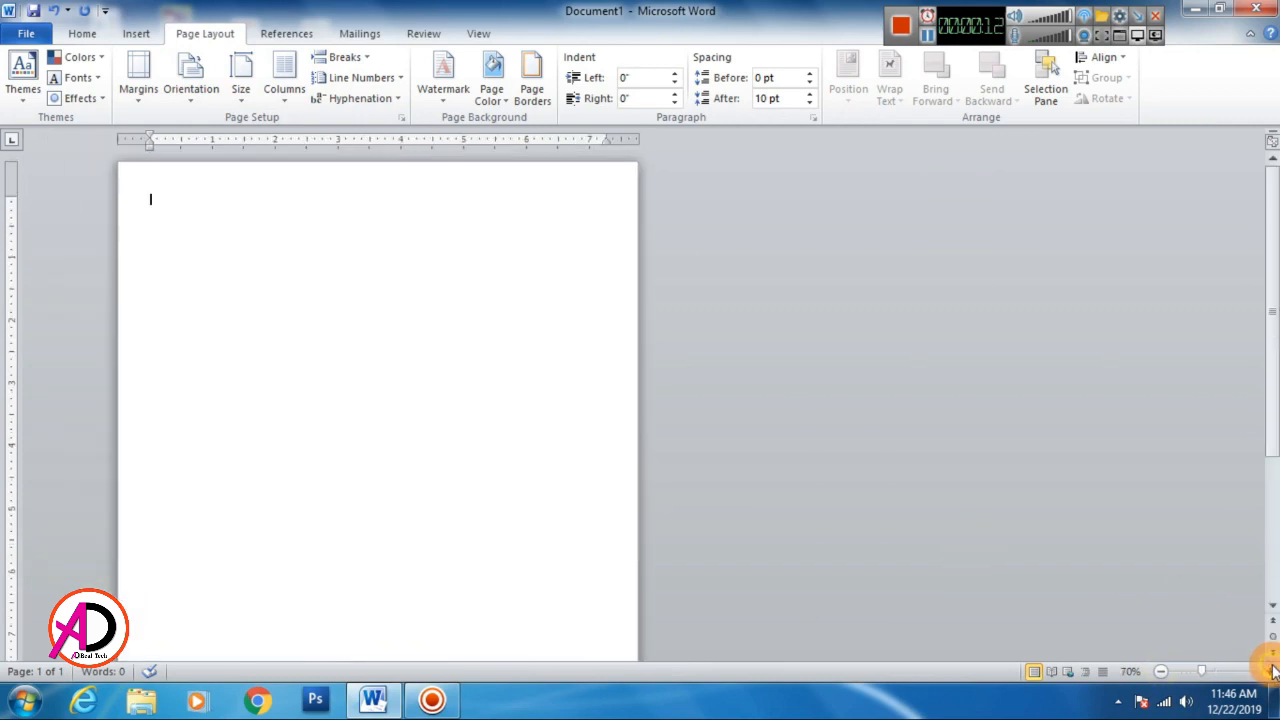
left_click(1269, 671)
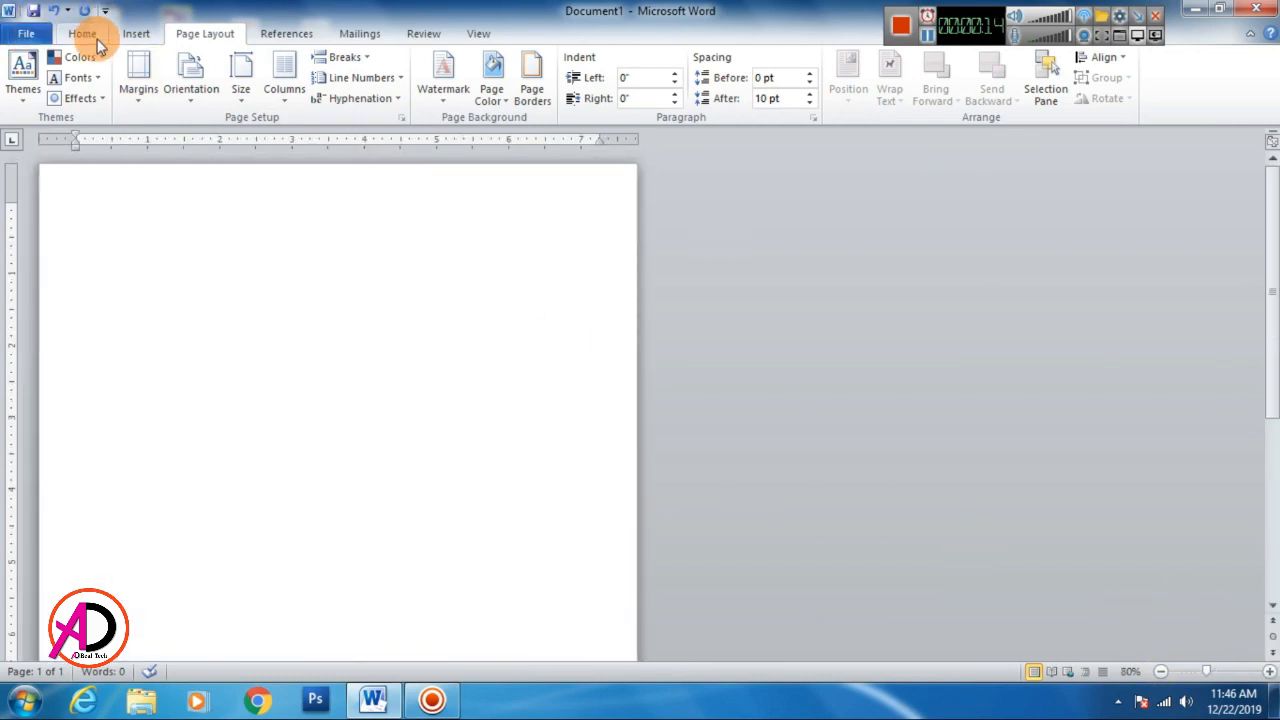
Insert the picture Bench-Background-15-2560x1920 from the Desktop into the page.
left_click(136, 38)
left_click(193, 74)
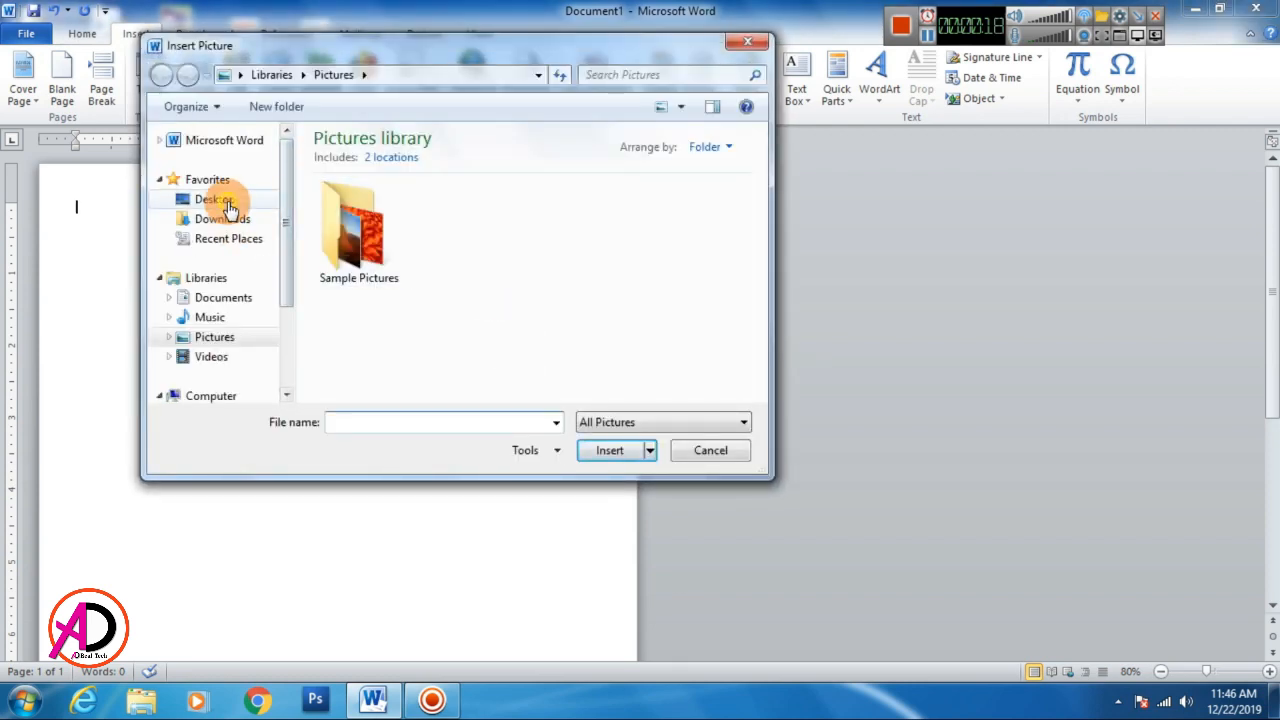
left_click(222, 198)
left_click_drag(760, 212, 780, 286)
left_click(576, 252)
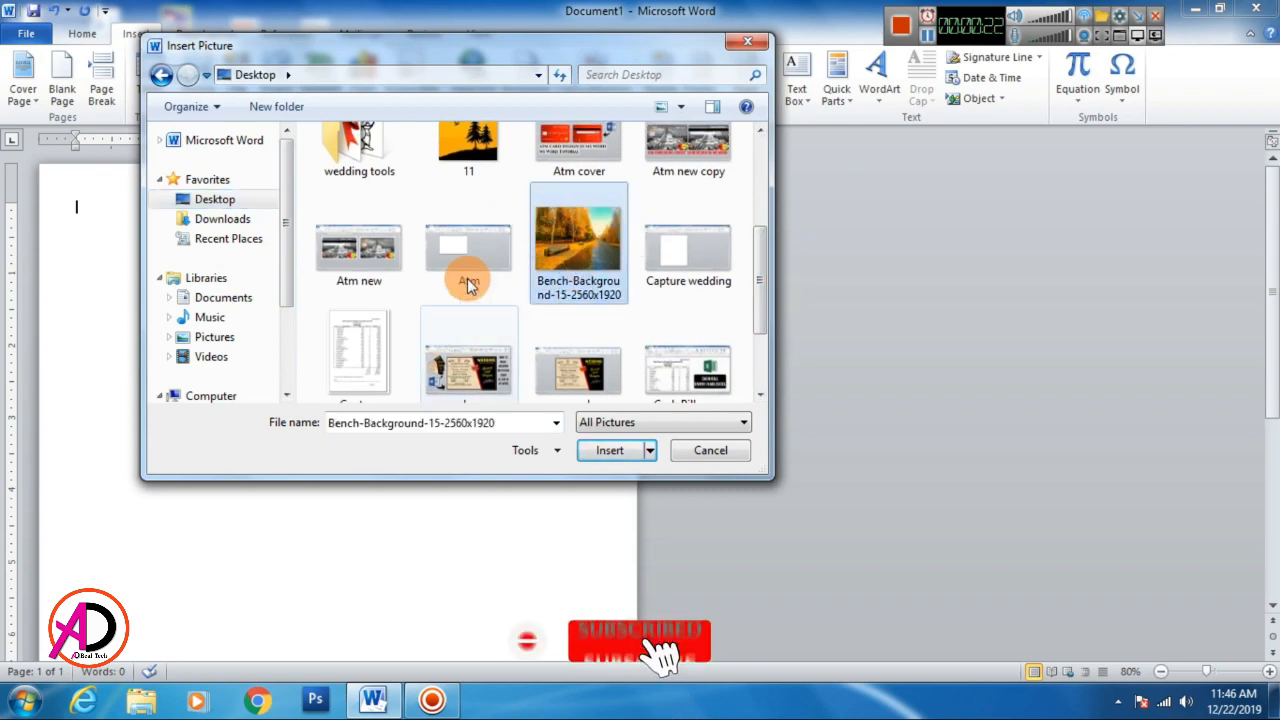
left_click(609, 450)
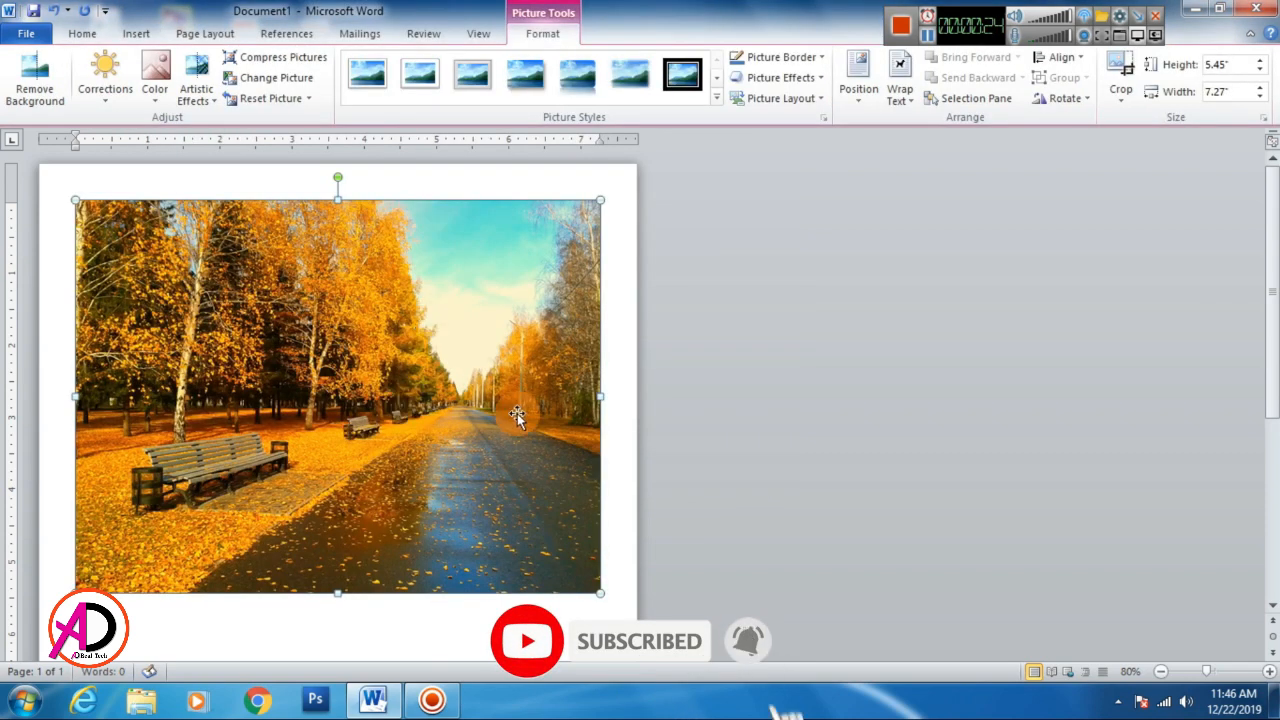
Change the picture's text wrapping so it floats, and crop its lower edge to a height of about 4.27".
left_click(898, 92)
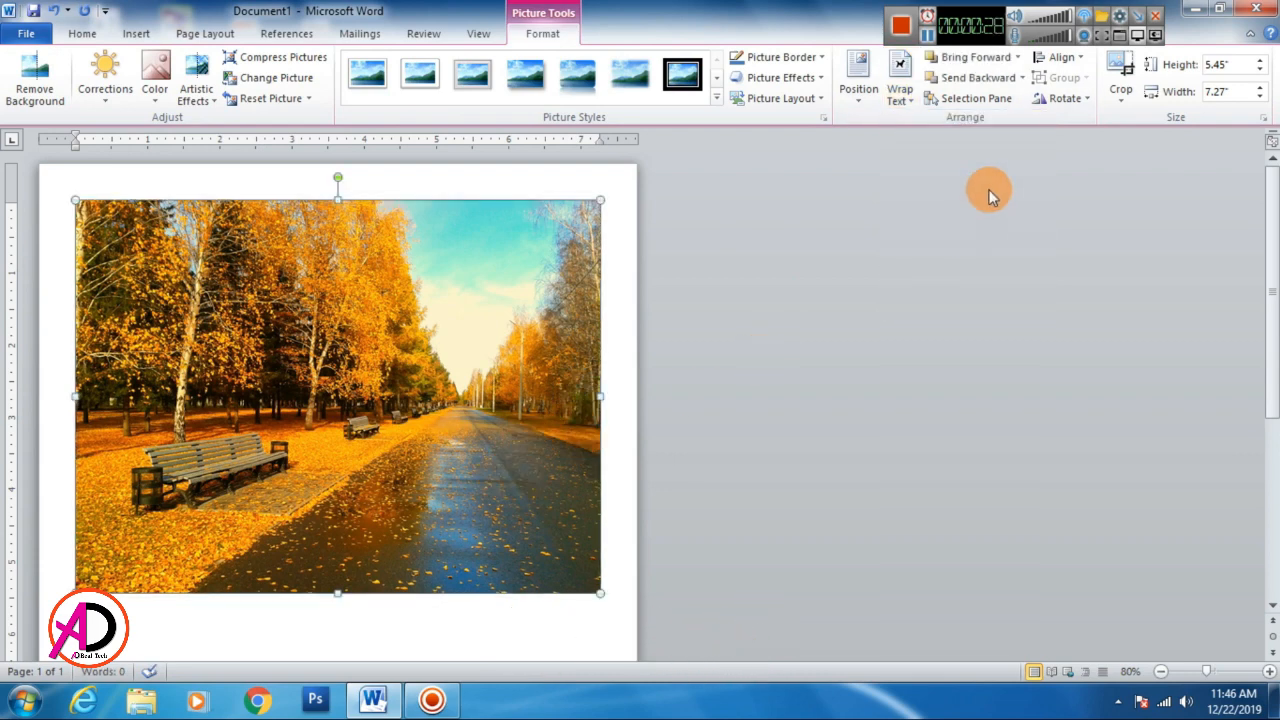
left_click(1126, 70)
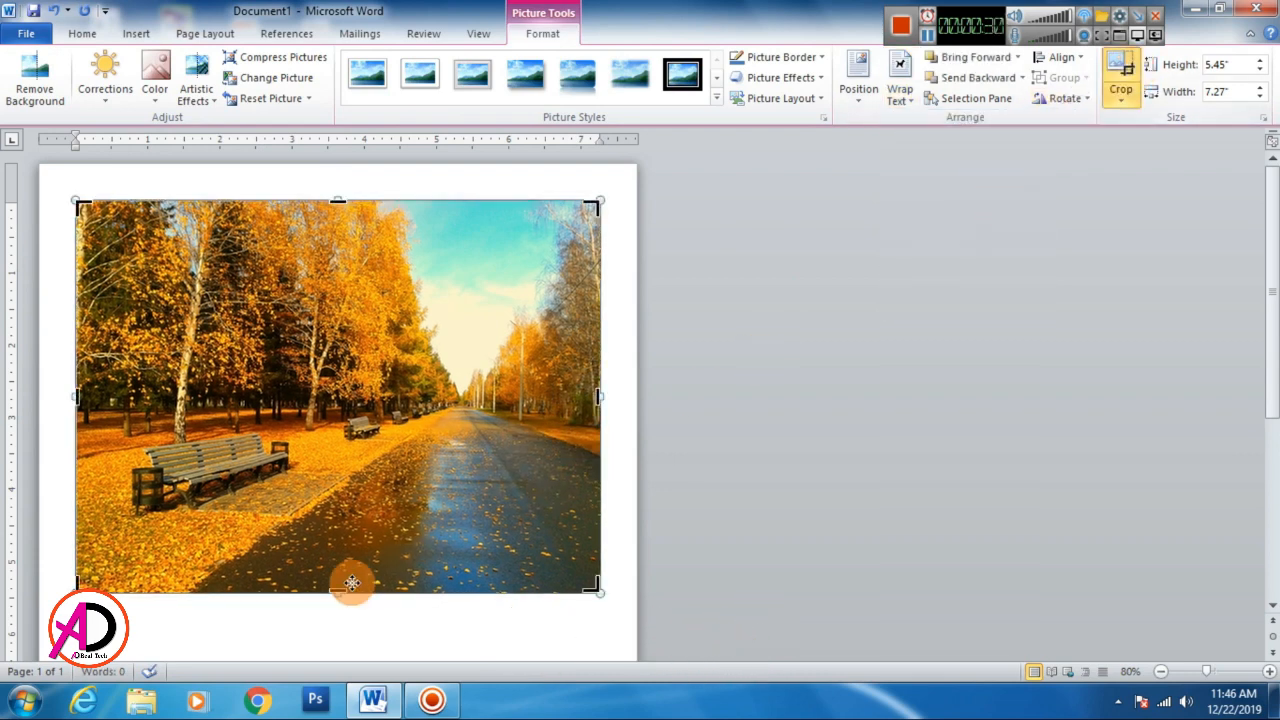
left_click_drag(339, 591, 350, 508)
left_click(372, 622)
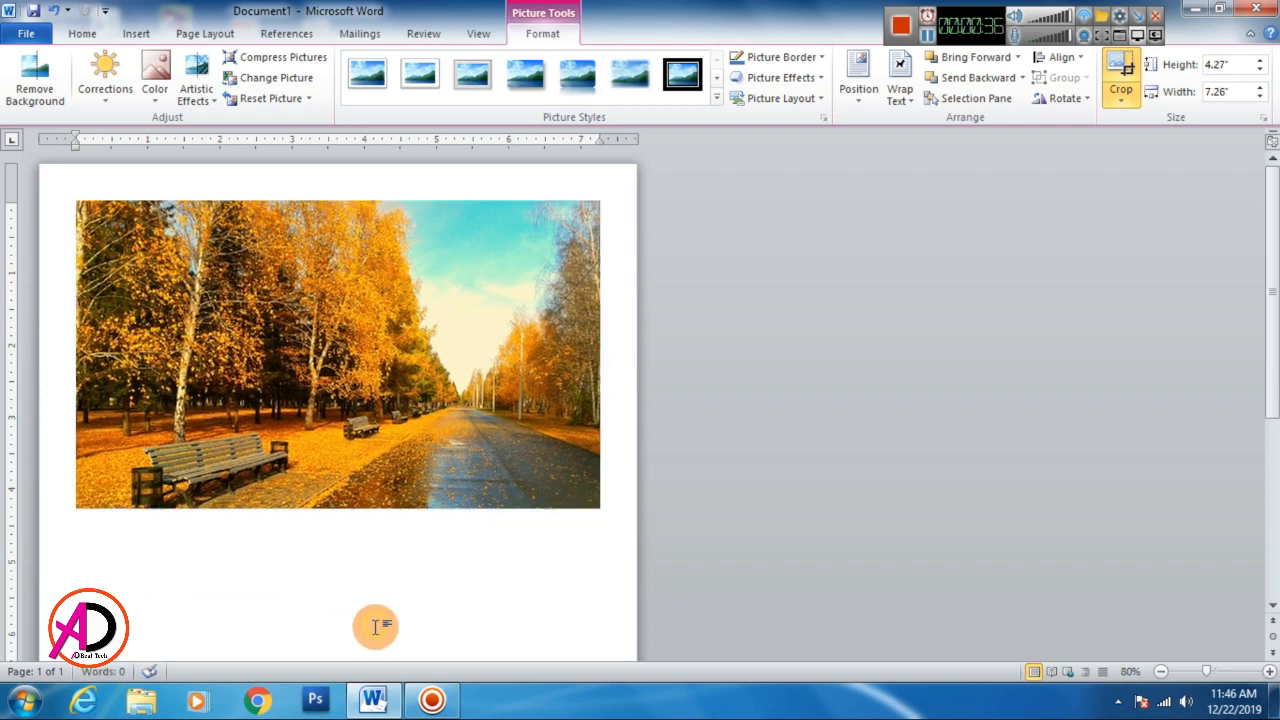
Flip the cropped picture horizontally.
left_click(392, 440)
left_click(1064, 98)
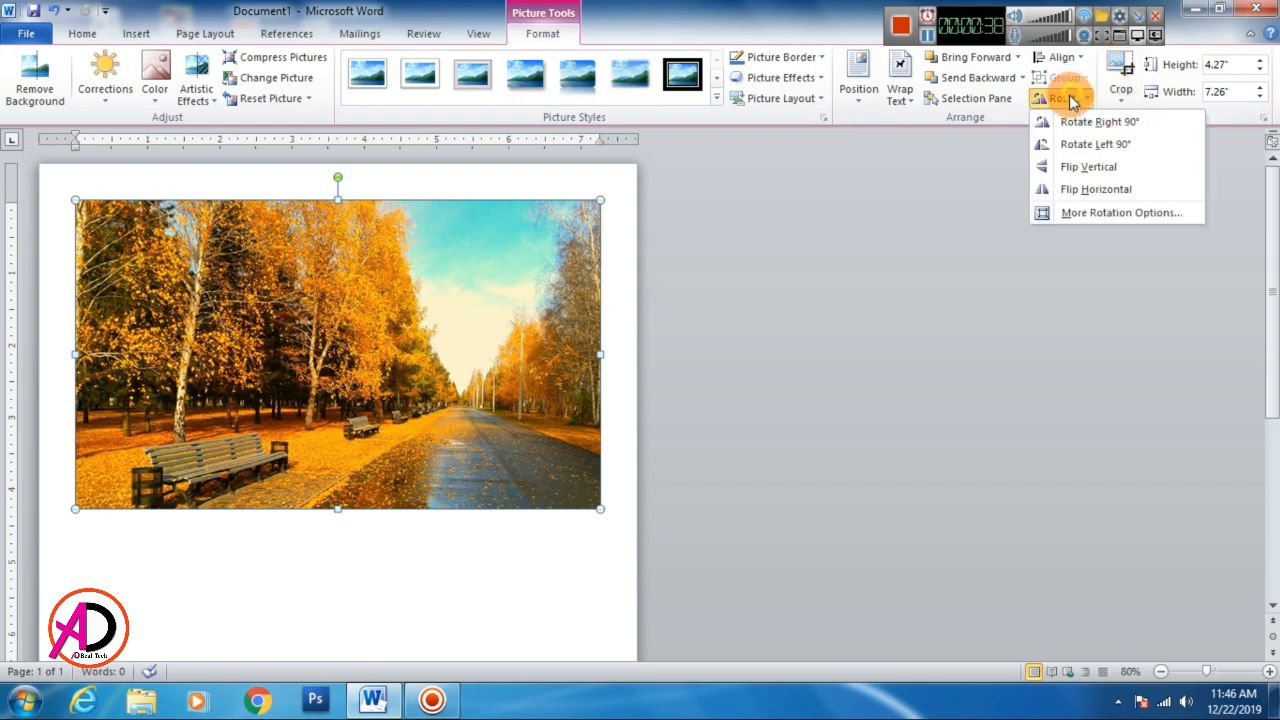
left_click(1106, 187)
Move the picture to the page's upper-left corner and enlarge it to the full page width, about 8.29" by 4.88".
left_click_drag(375, 337, 340, 299)
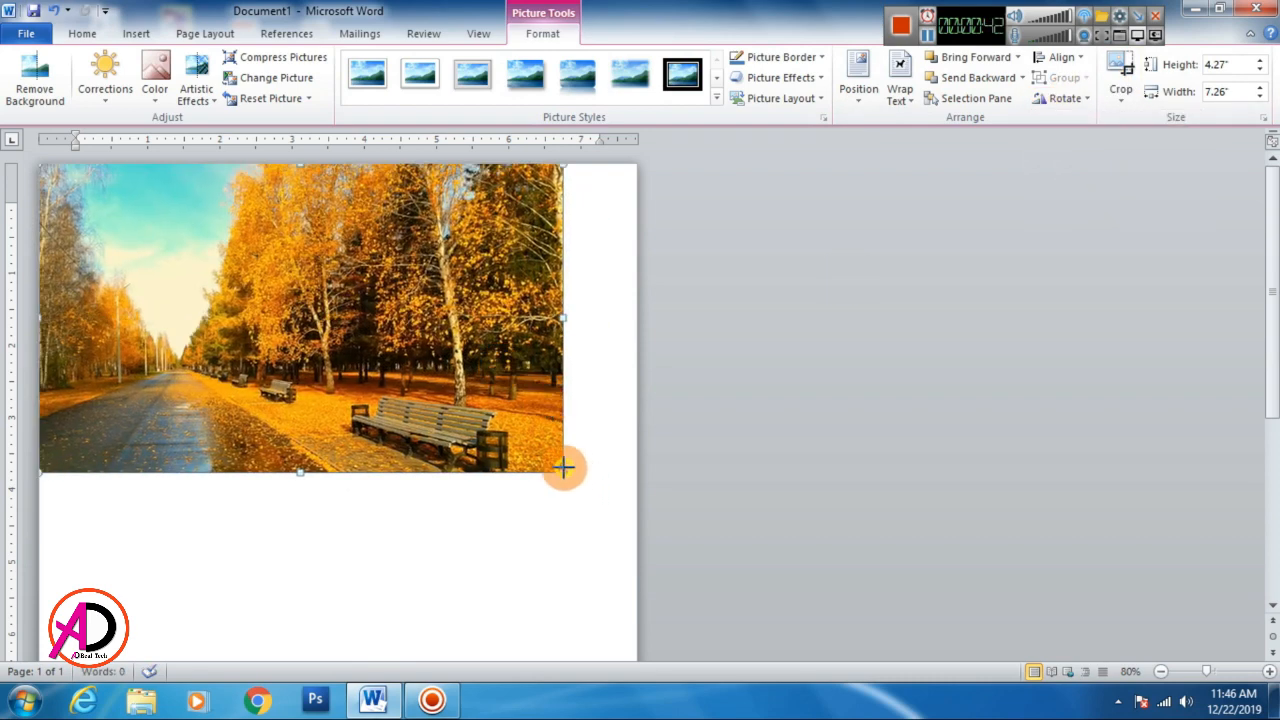
left_click_drag(564, 468, 637, 489)
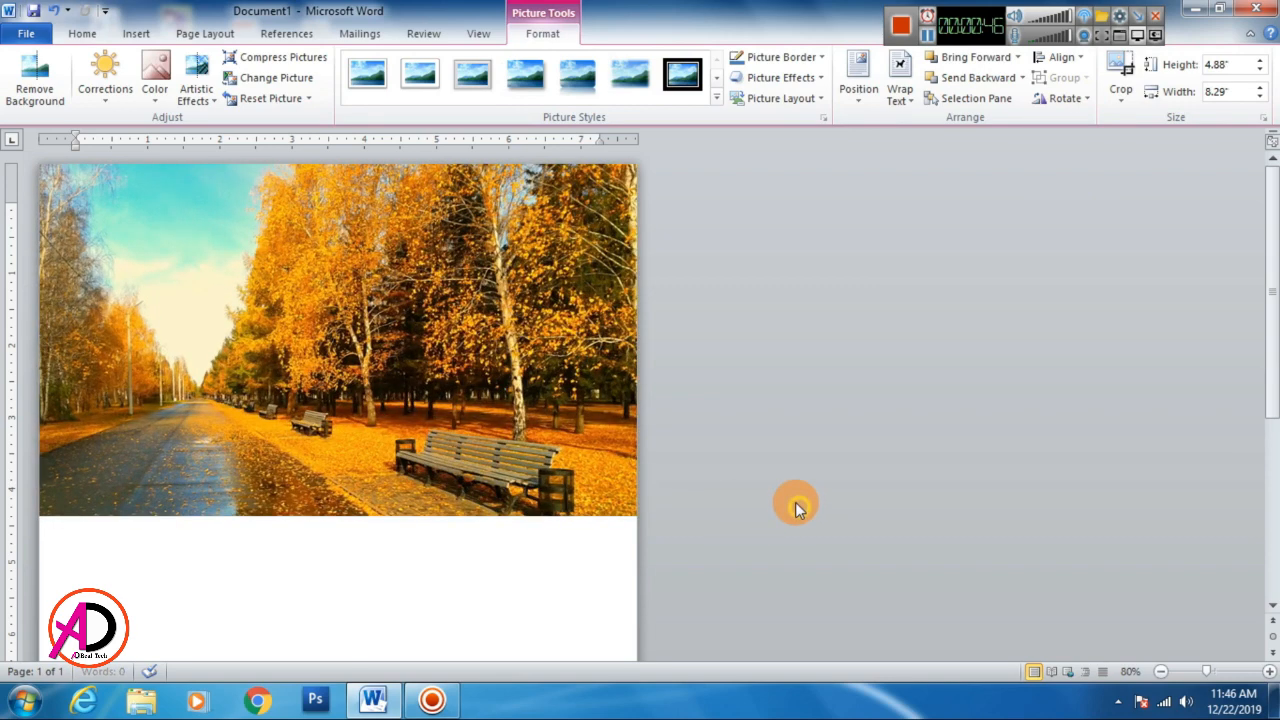
left_click(797, 506)
scroll(506, 548, "down", 5)
scroll(506, 548, "up", 5)
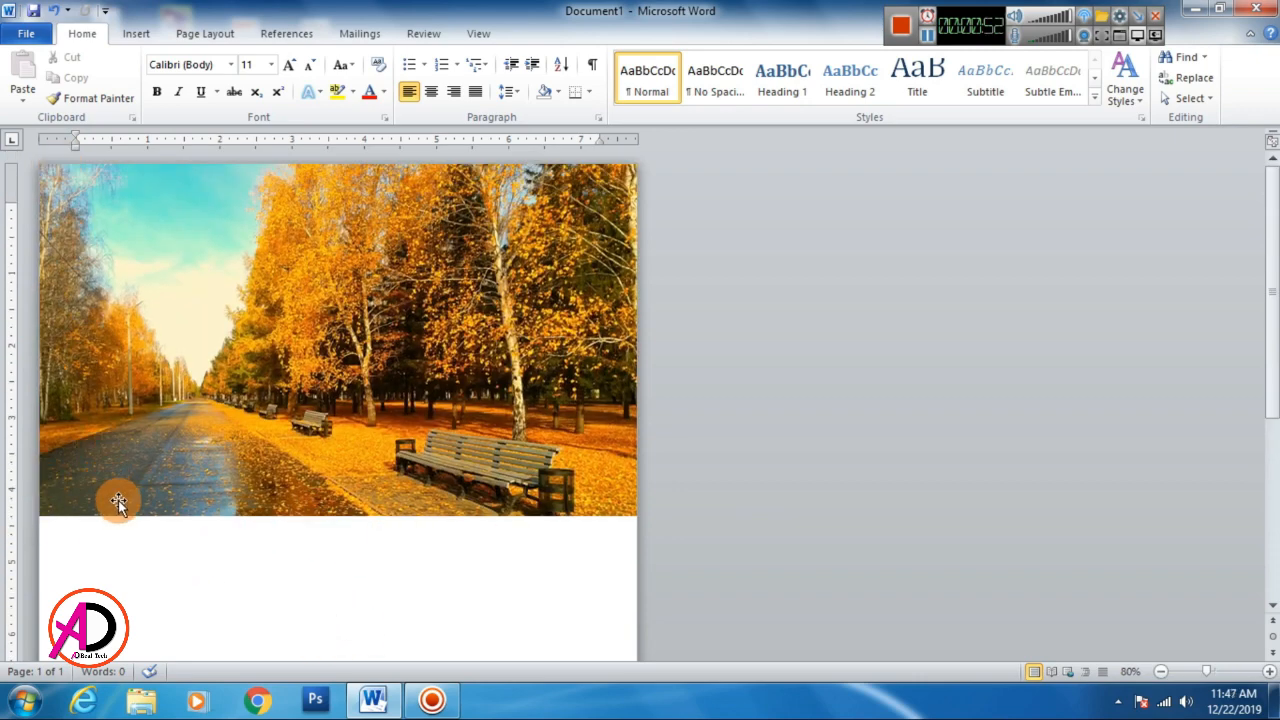
Draw a rectangle about 4" high and 3.48" wide over the picture's upper-left corner.
left_click(139, 38)
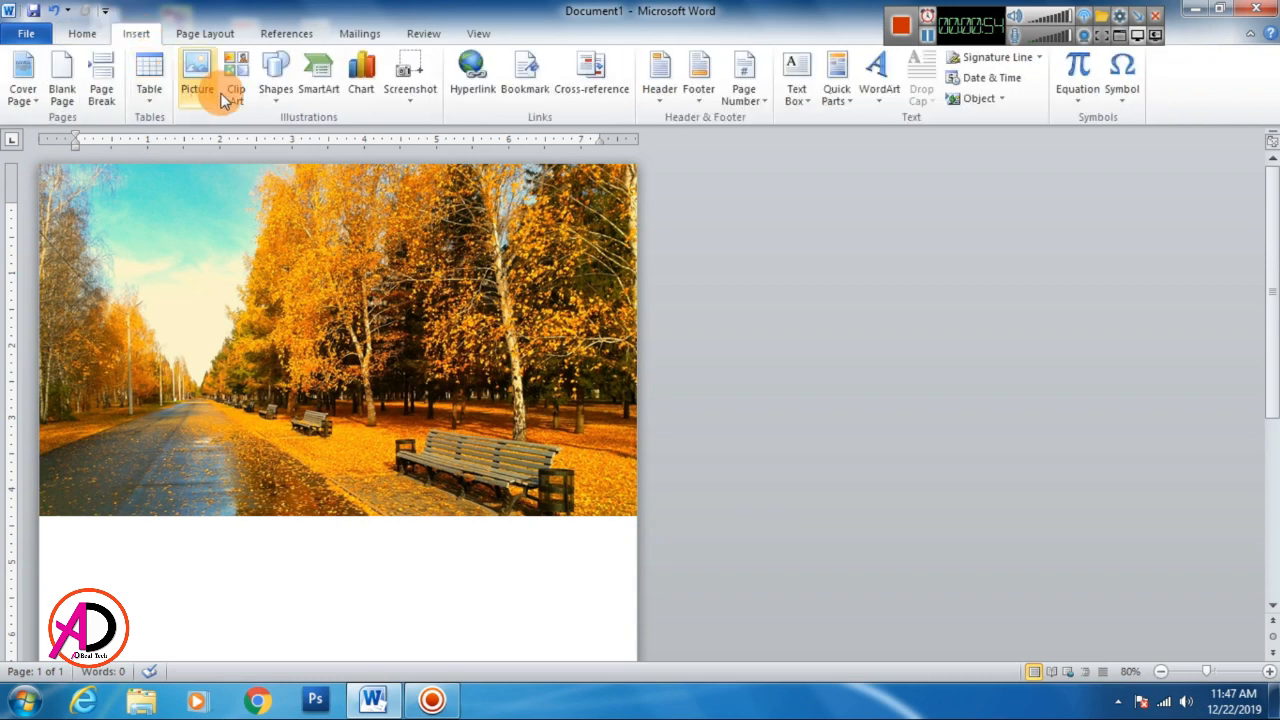
left_click(273, 80)
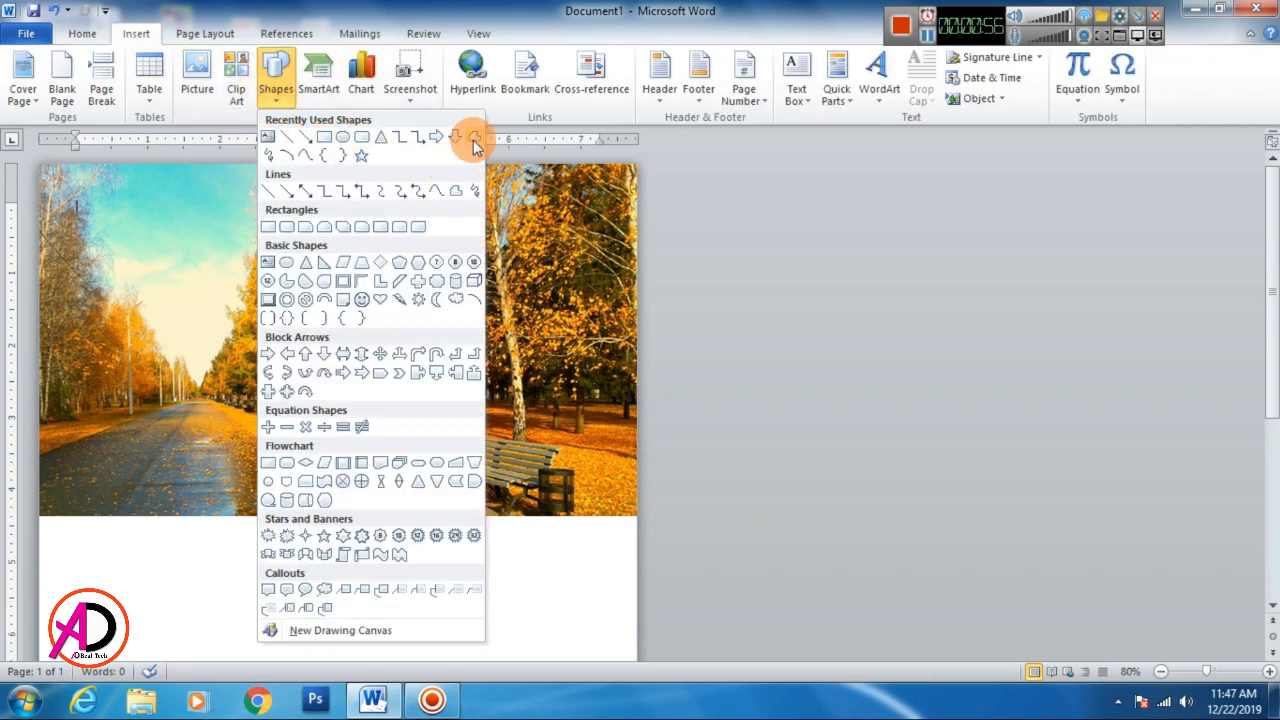
left_click(275, 156)
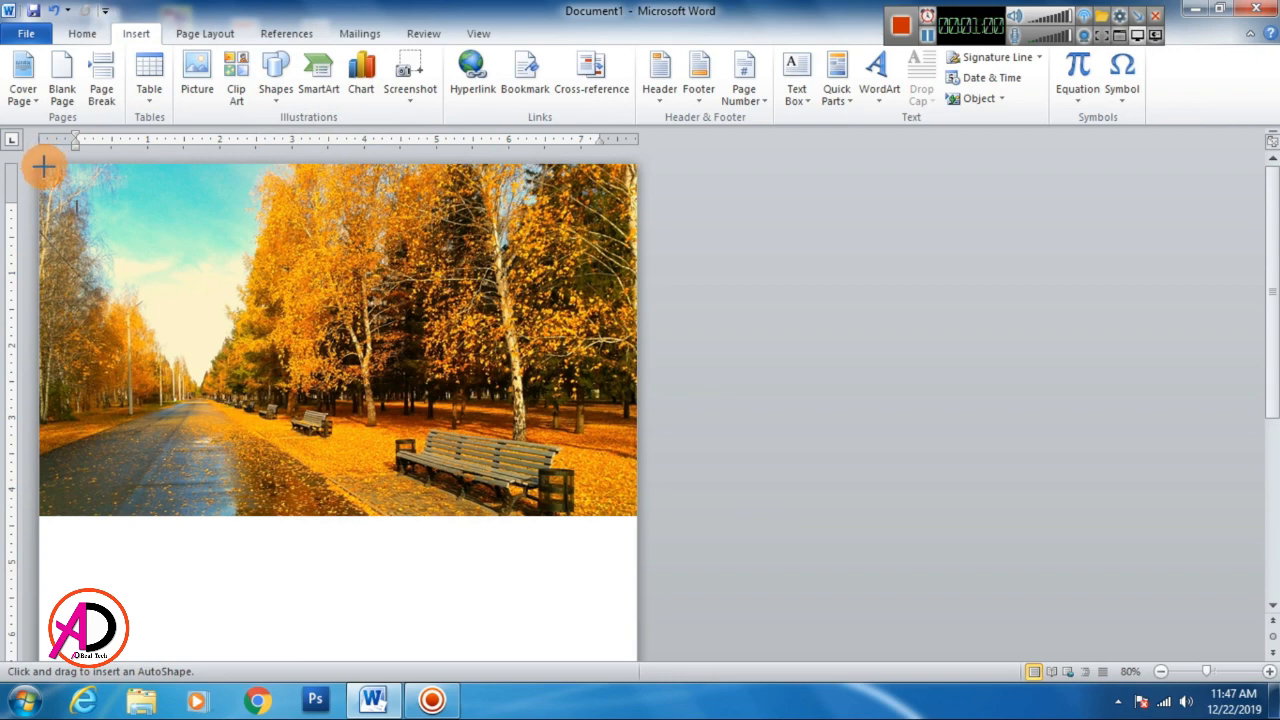
mouse_move(42, 168)
left_mouse_down()
mouse_move(225, 440)
mouse_move(293, 515)
mouse_move(290, 453)
left_mouse_up()
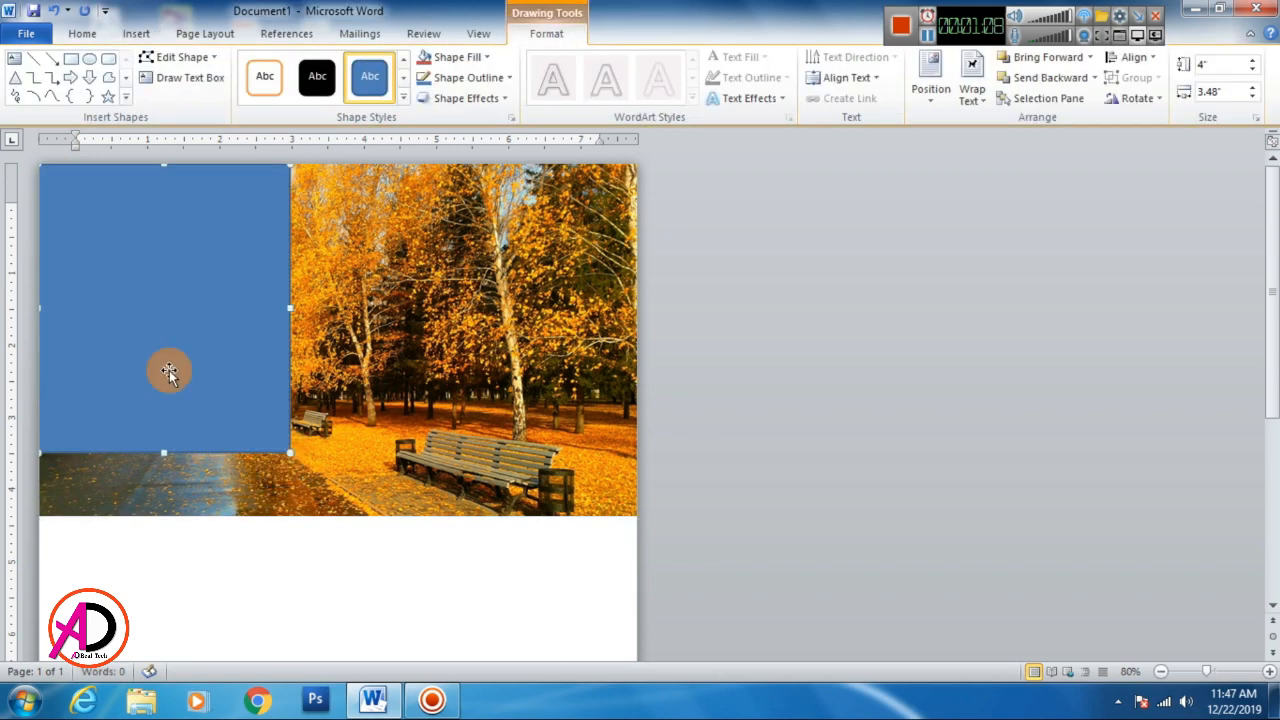
Edit the rectangle's points and delete its lower-right point to turn it into a triangle.
left_click(180, 59)
left_click(190, 104)
right_click(288, 452)
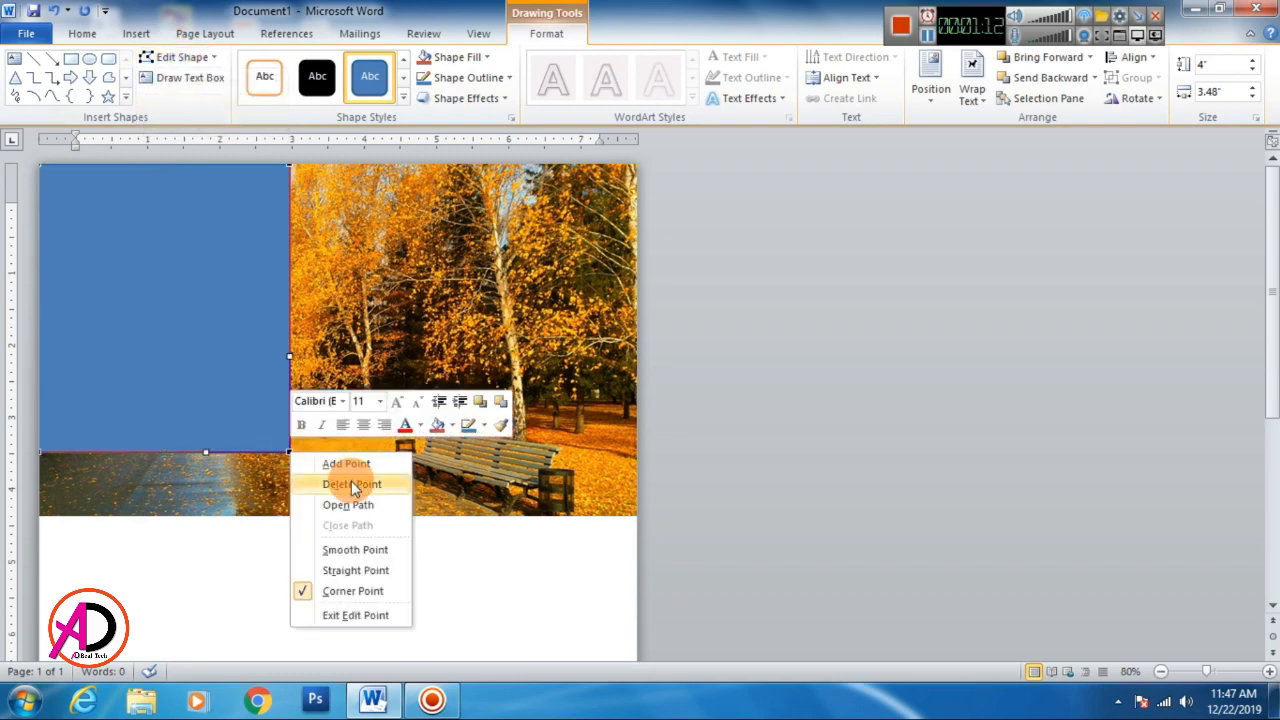
left_click(352, 484)
left_click(229, 634)
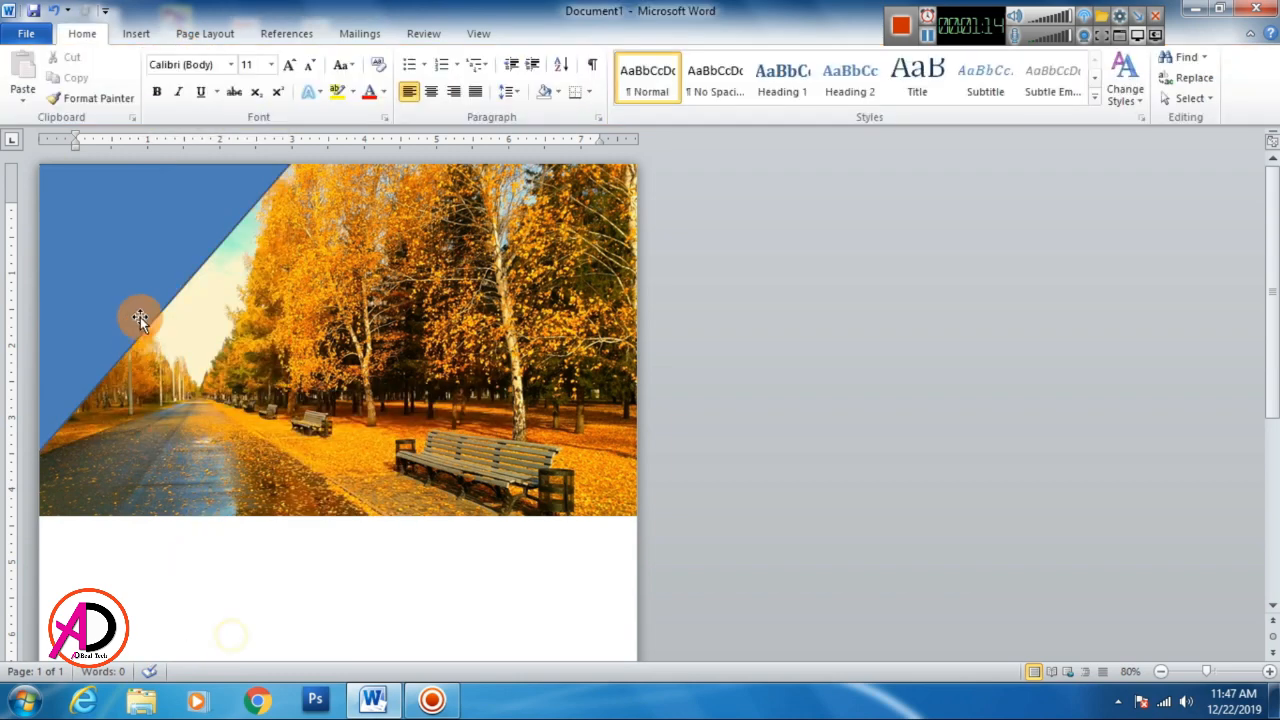
Fill the corner triangle with dark gray from the theme's black shades and remove its outline.
left_click(138, 267)
left_click(452, 57)
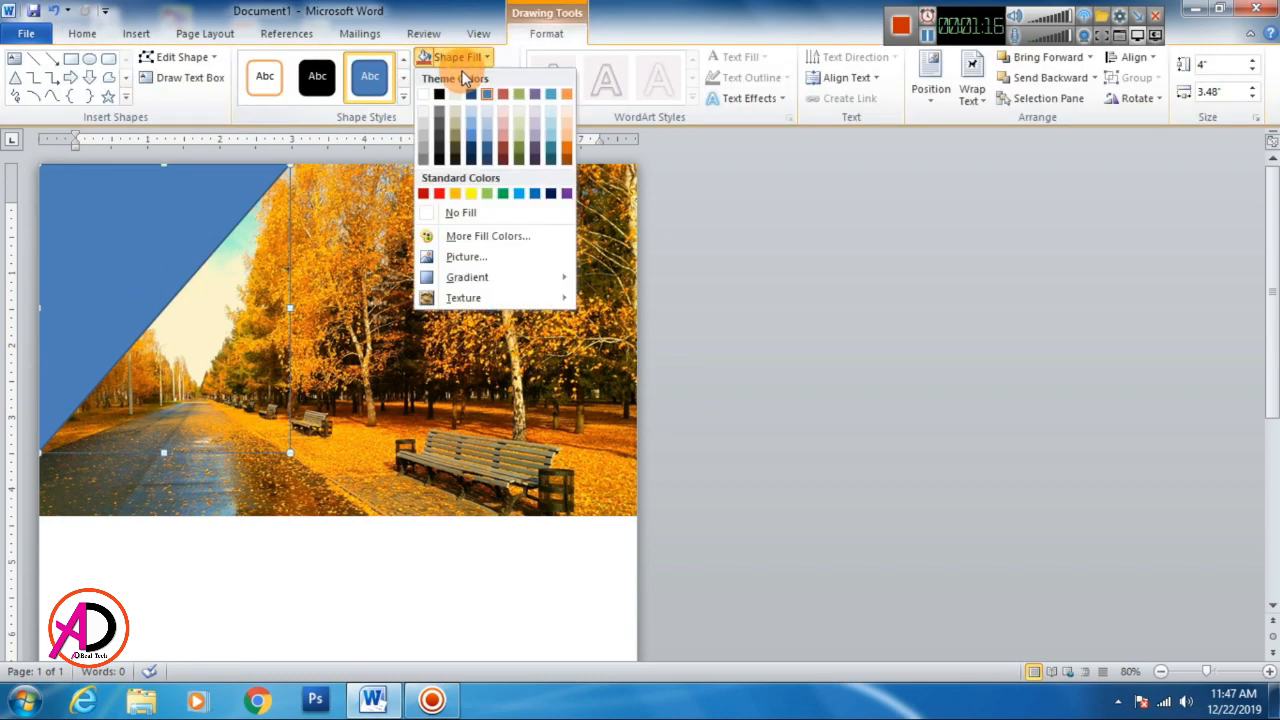
left_click(439, 122)
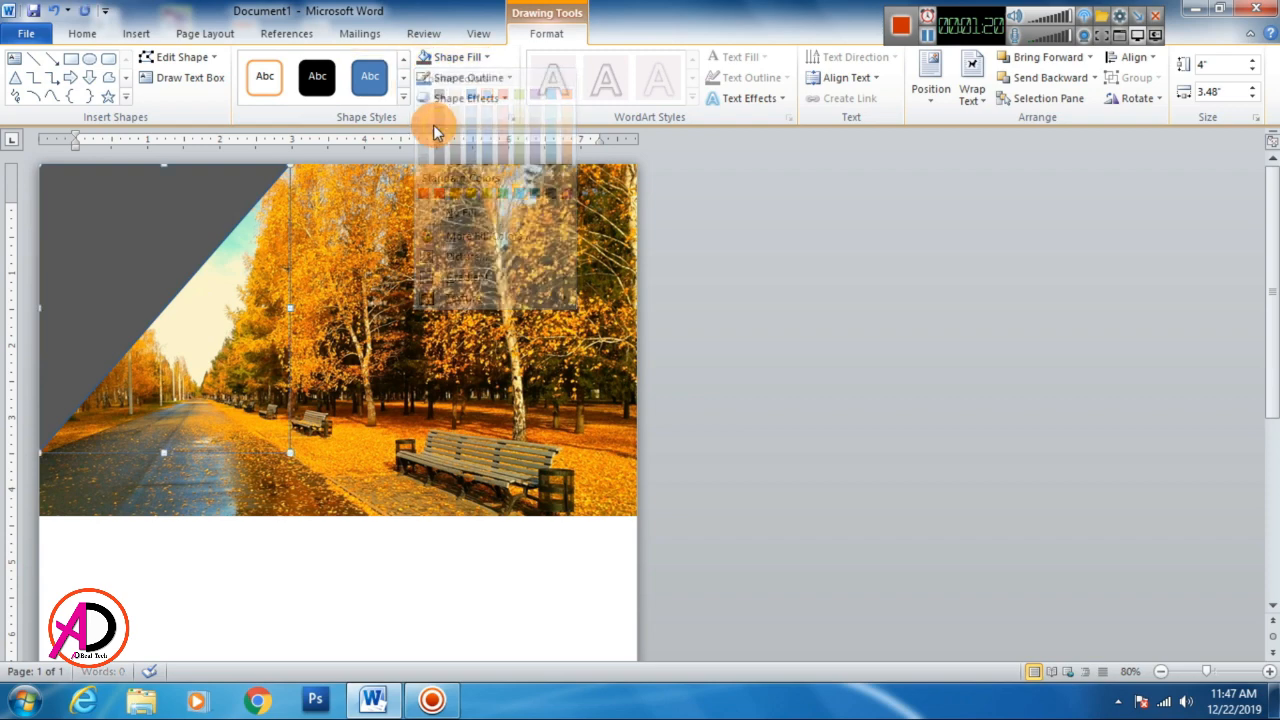
left_click(451, 62)
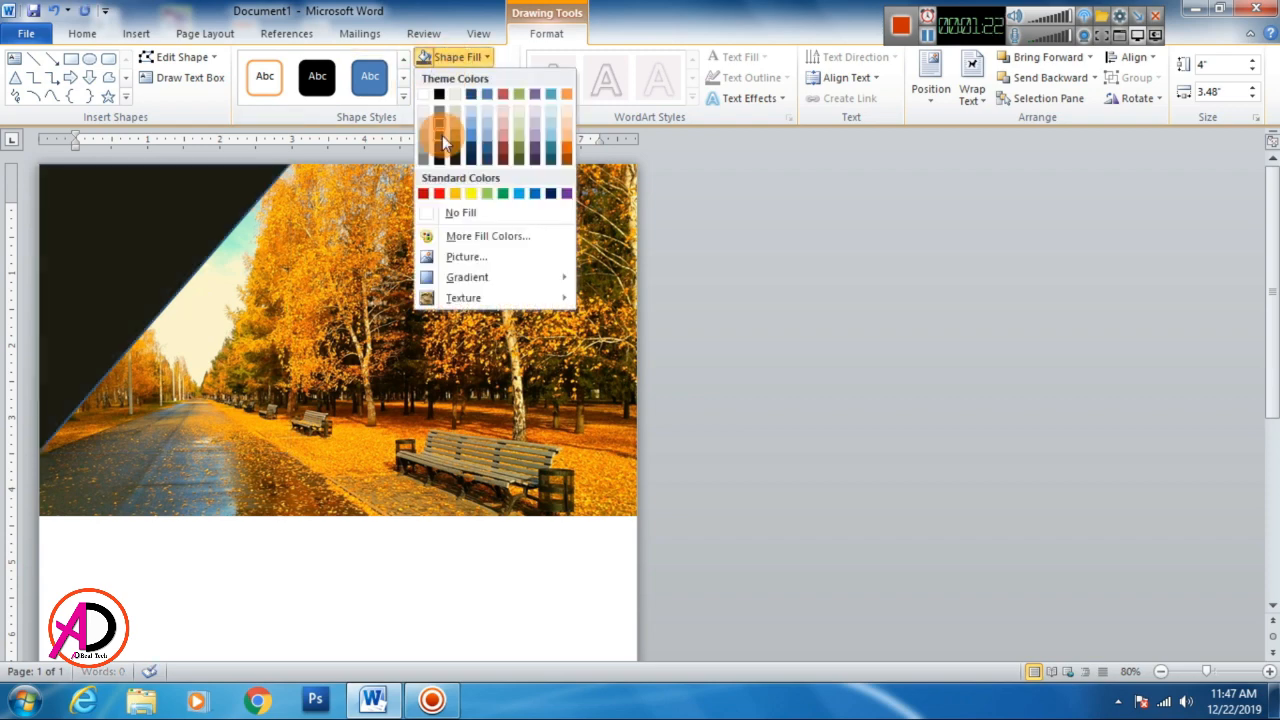
left_click(442, 135)
left_click(462, 78)
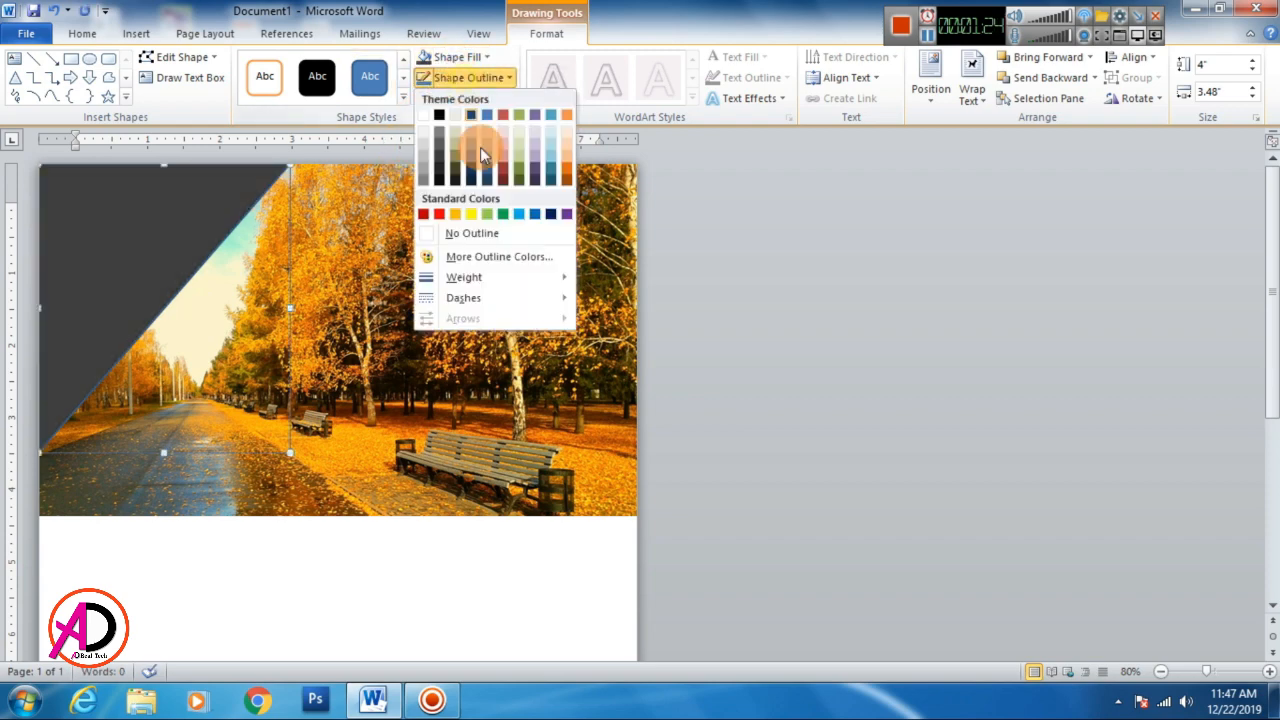
left_click(492, 231)
left_click(420, 622)
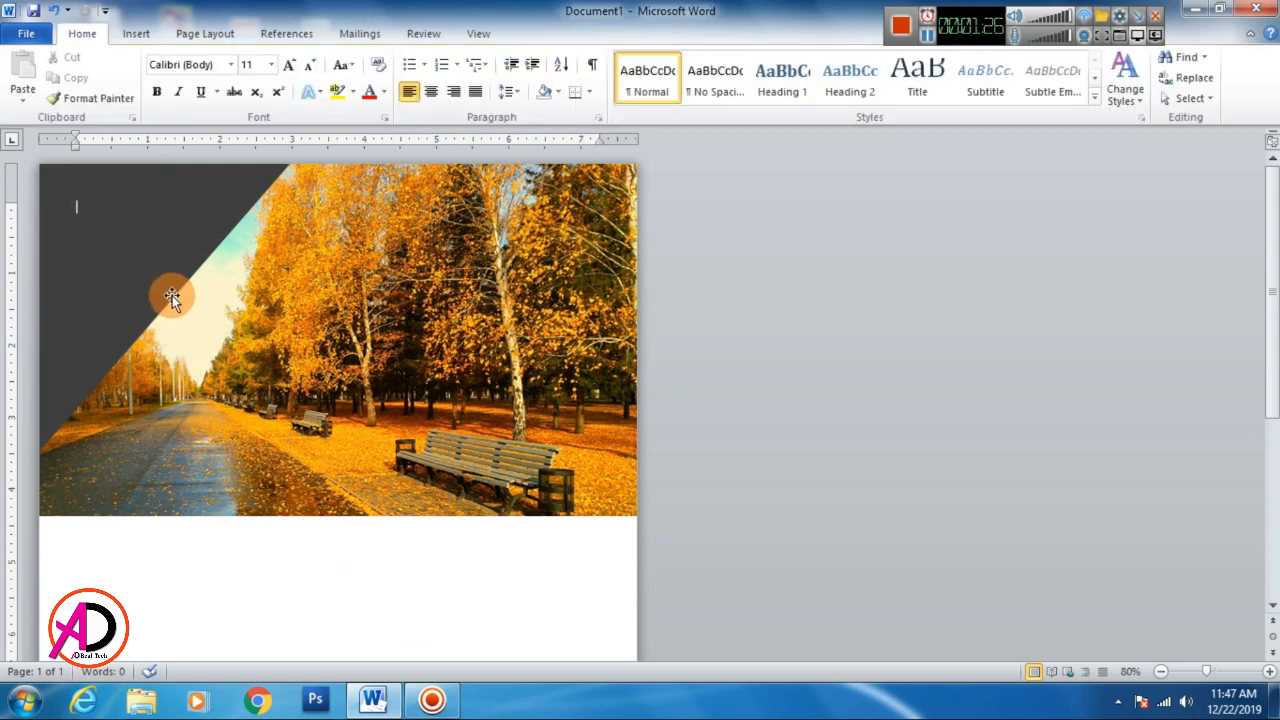
left_click(172, 295)
left_click(318, 586)
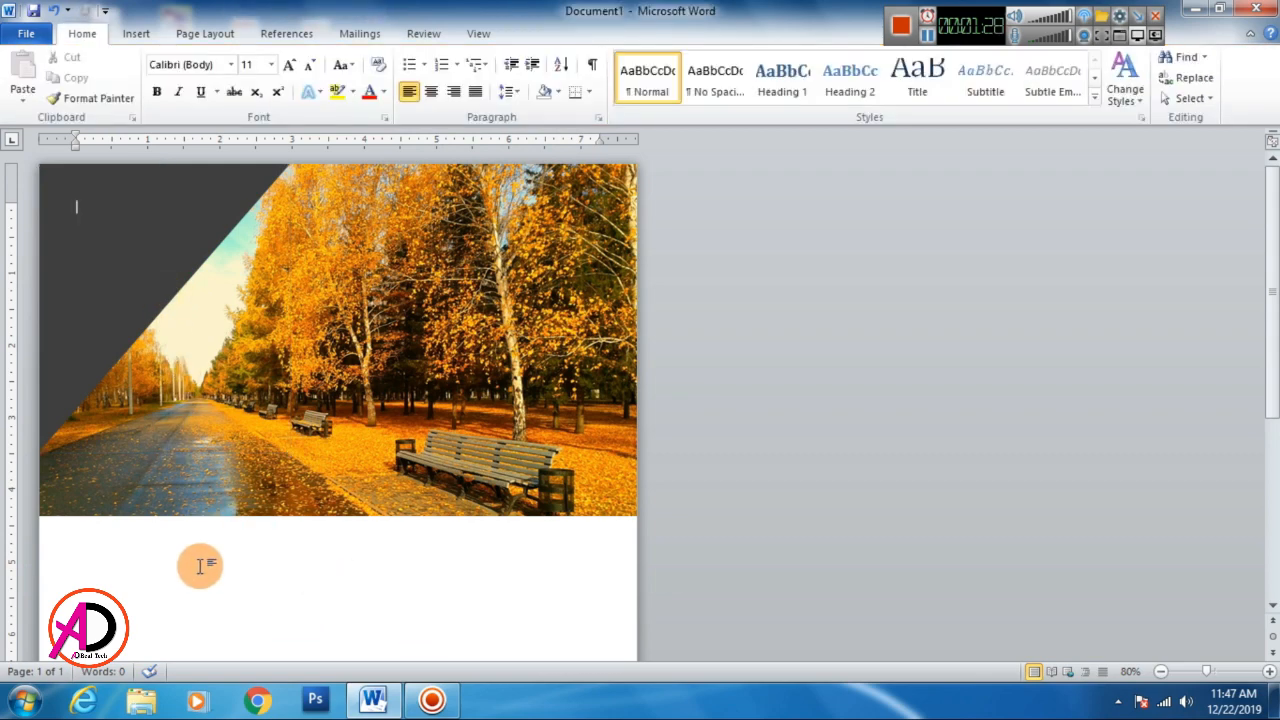
Draw a closed freeform shape about 4.9" high and 8.32" wide, running along the dark triangle's diagonal and the picture's lower edge.
left_click(136, 35)
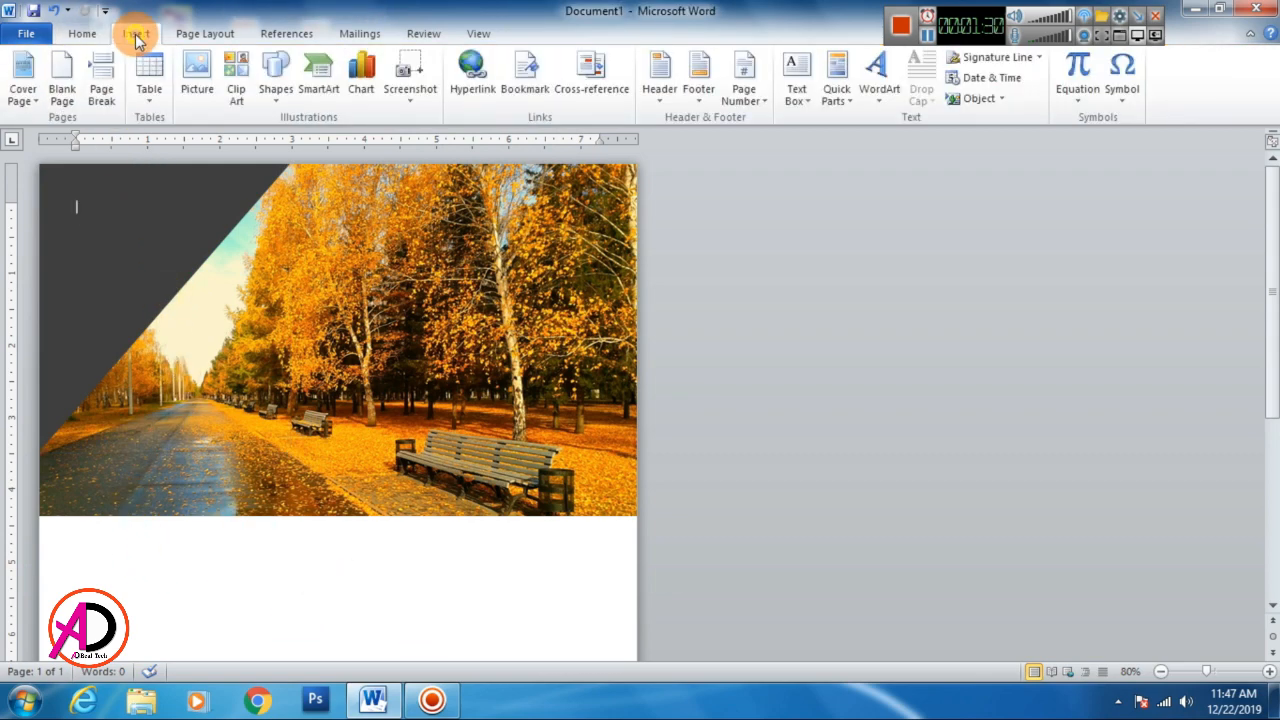
left_click(278, 92)
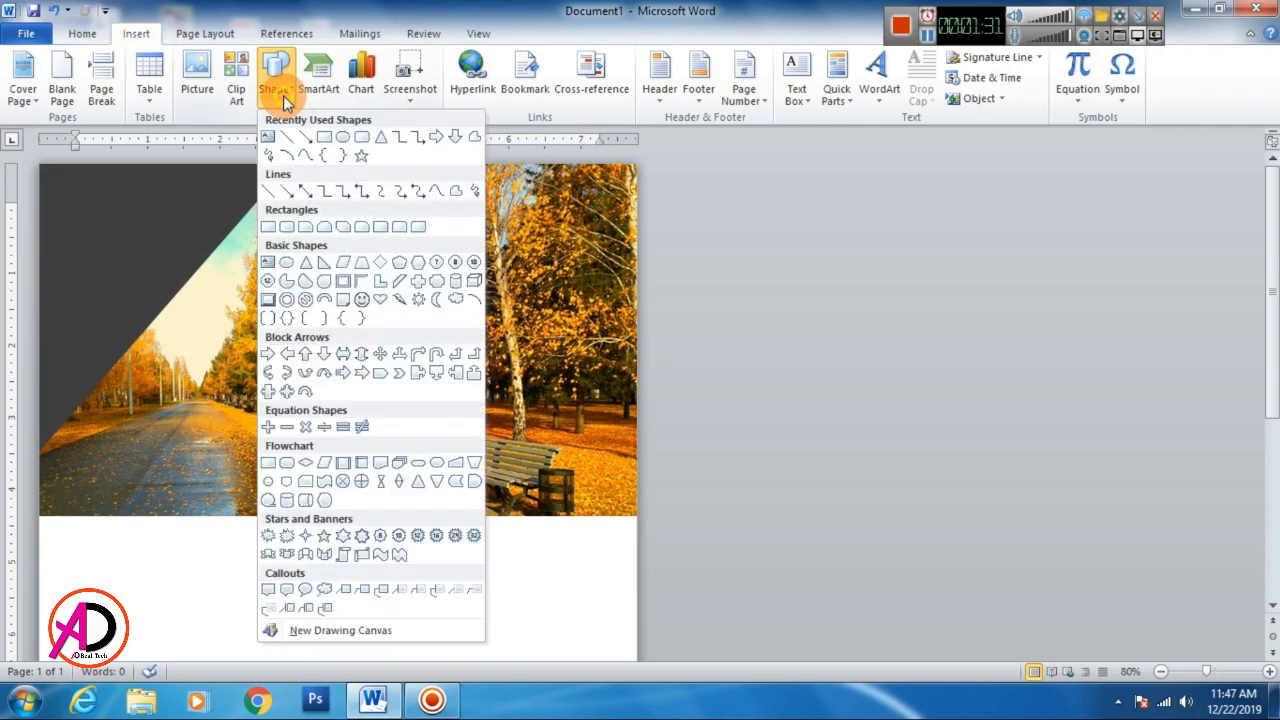
left_click(476, 137)
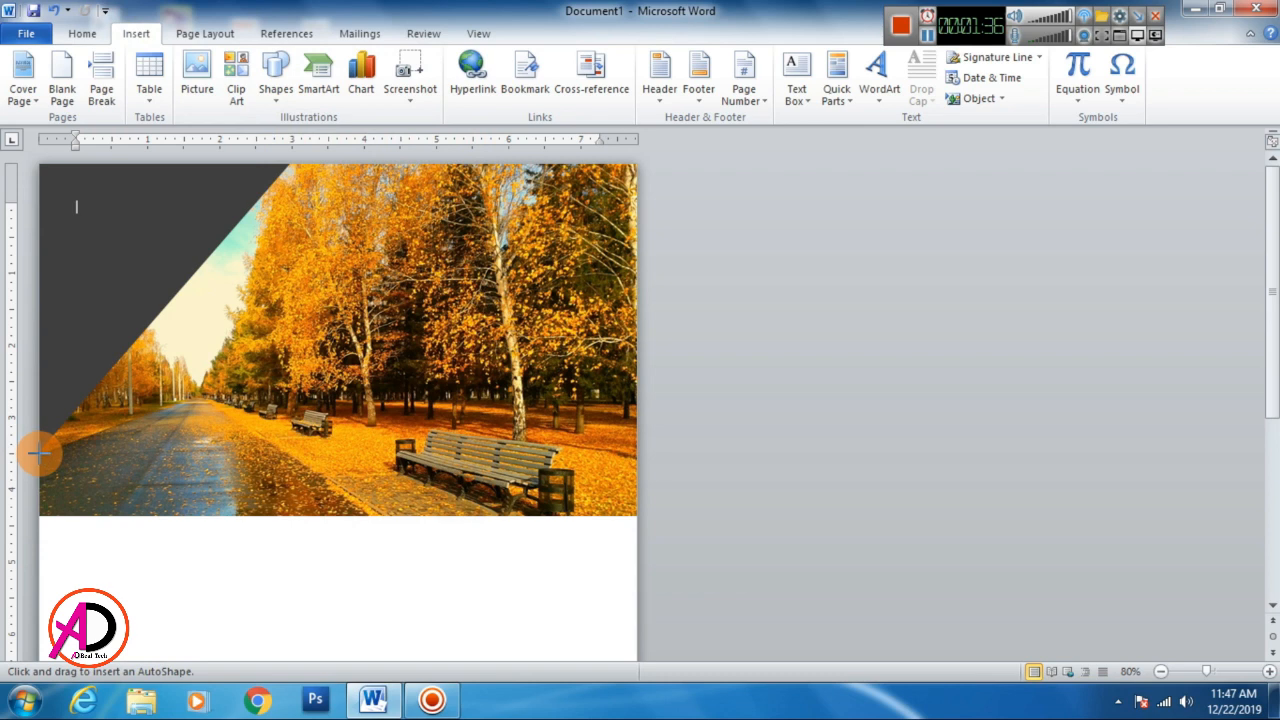
left_click_drag(39, 454, 294, 167)
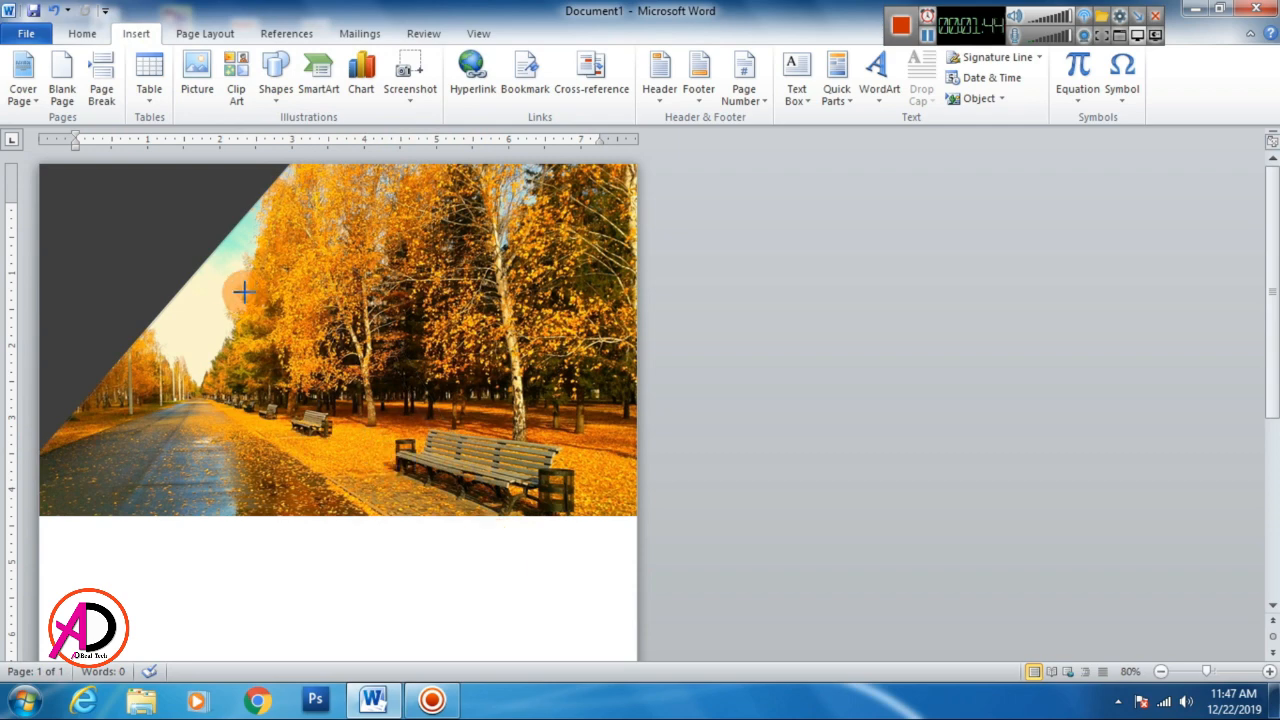
left_click_drag(211, 288, 292, 175)
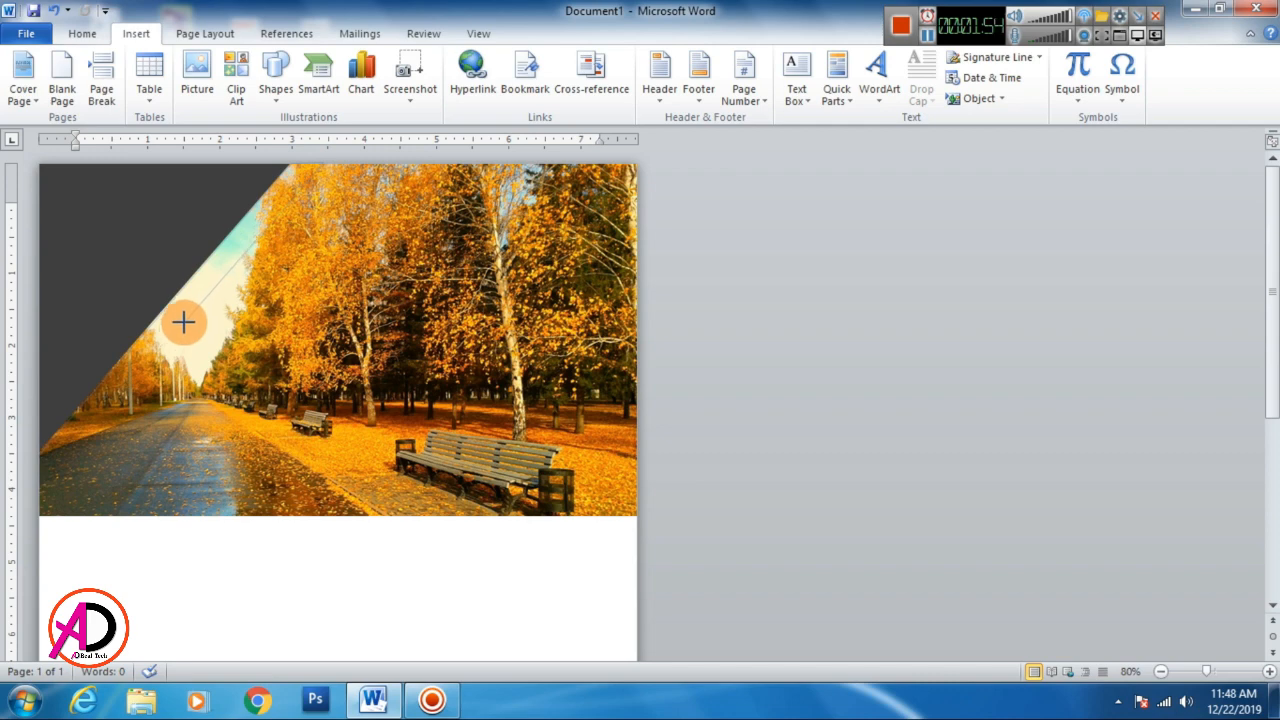
left_click(183, 322)
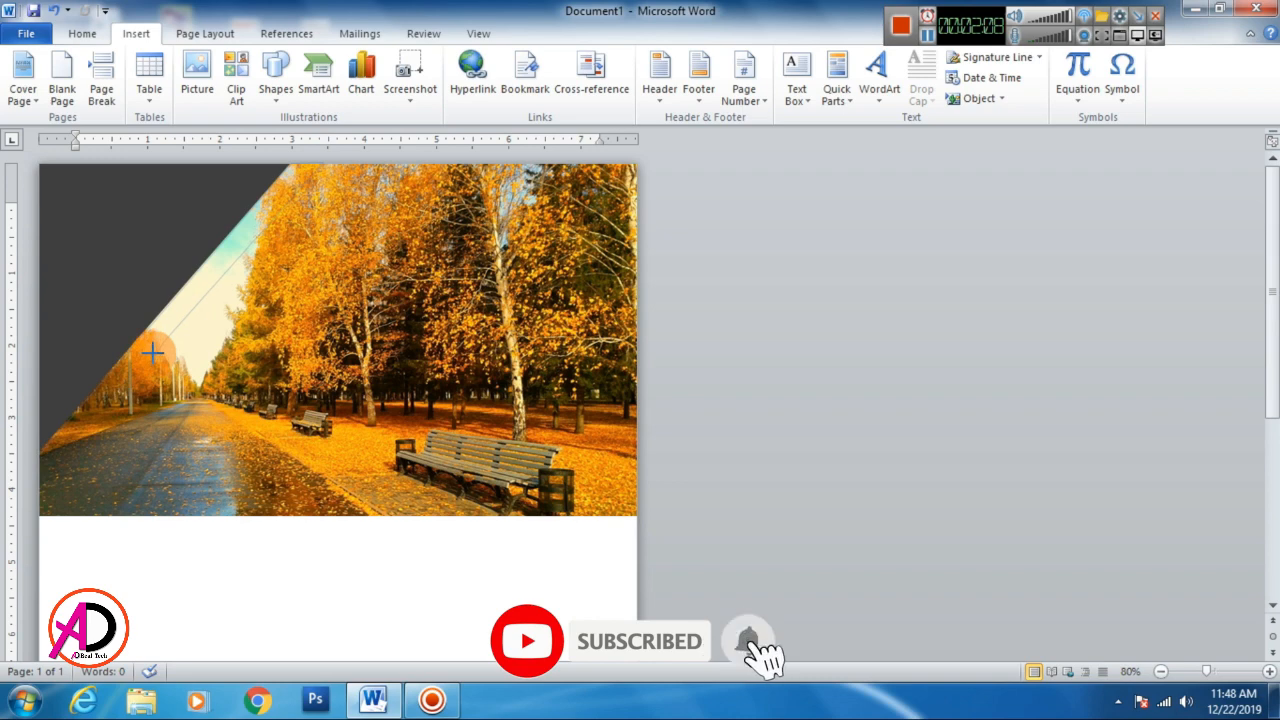
left_click(637, 516)
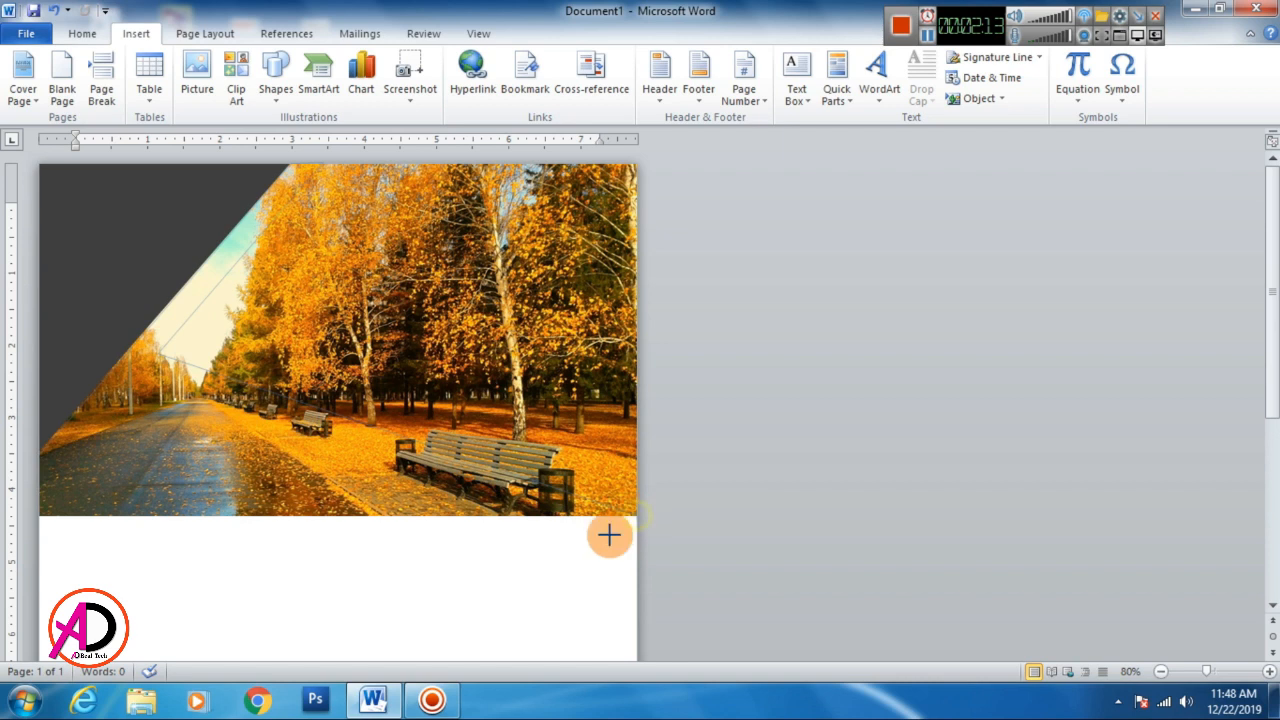
left_click(35, 516)
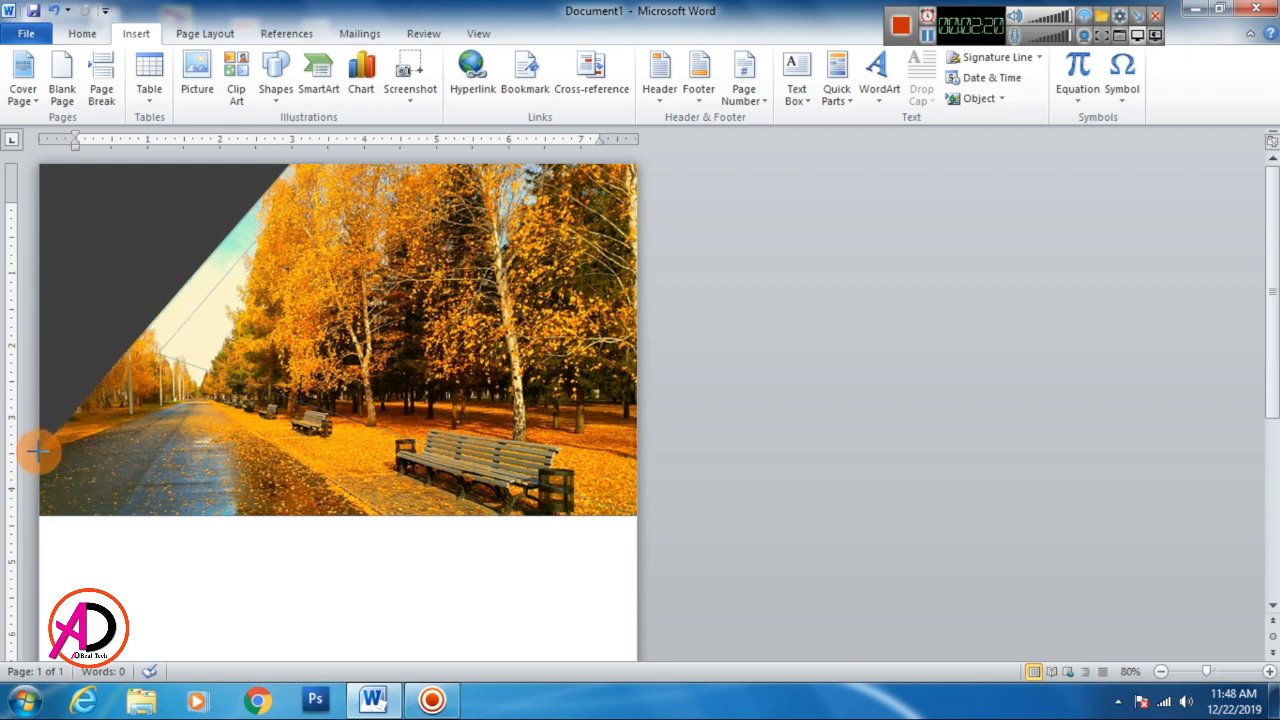
double_click(291, 161)
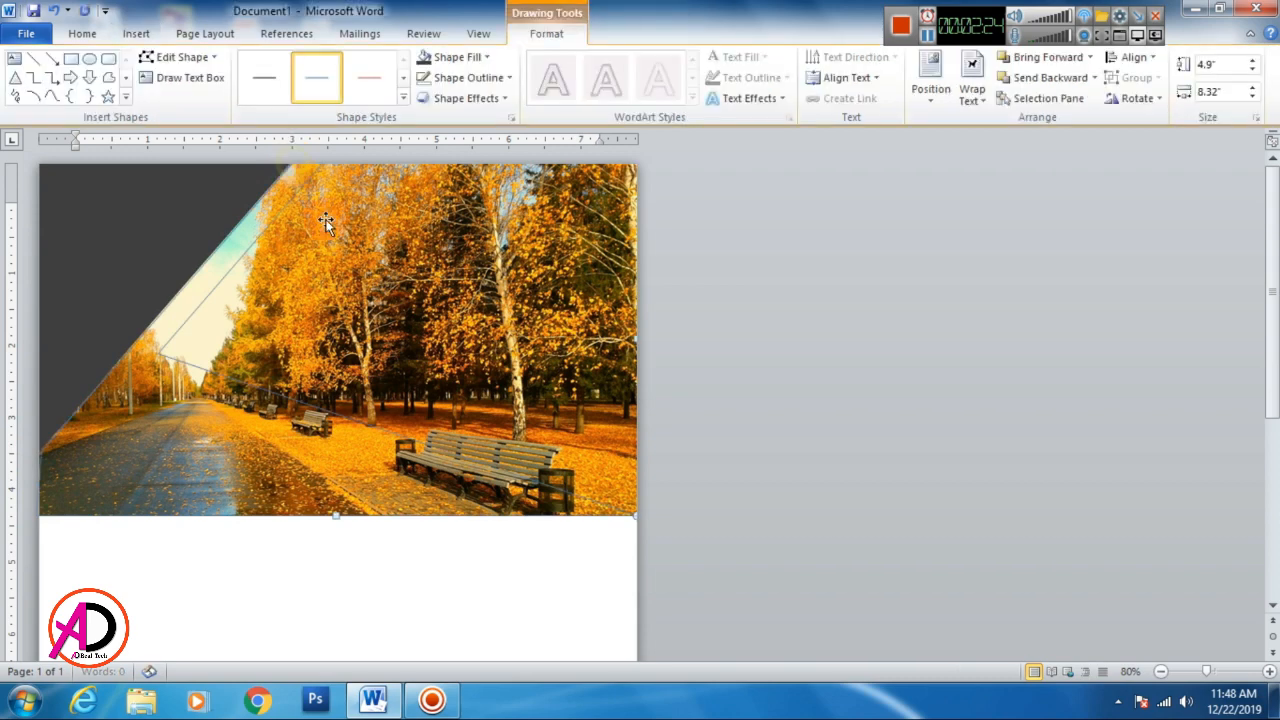
Fill the freeform shape with White, Background 1 and remove its outline.
left_click(463, 58)
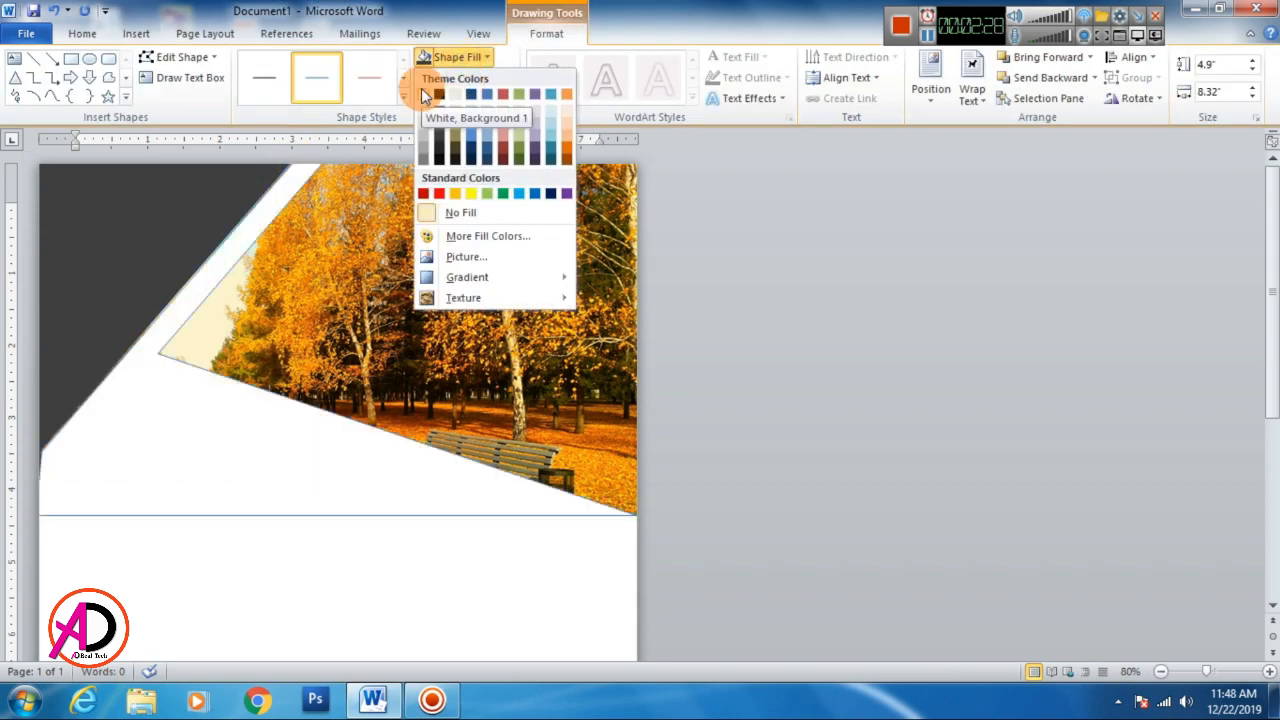
left_click(421, 89)
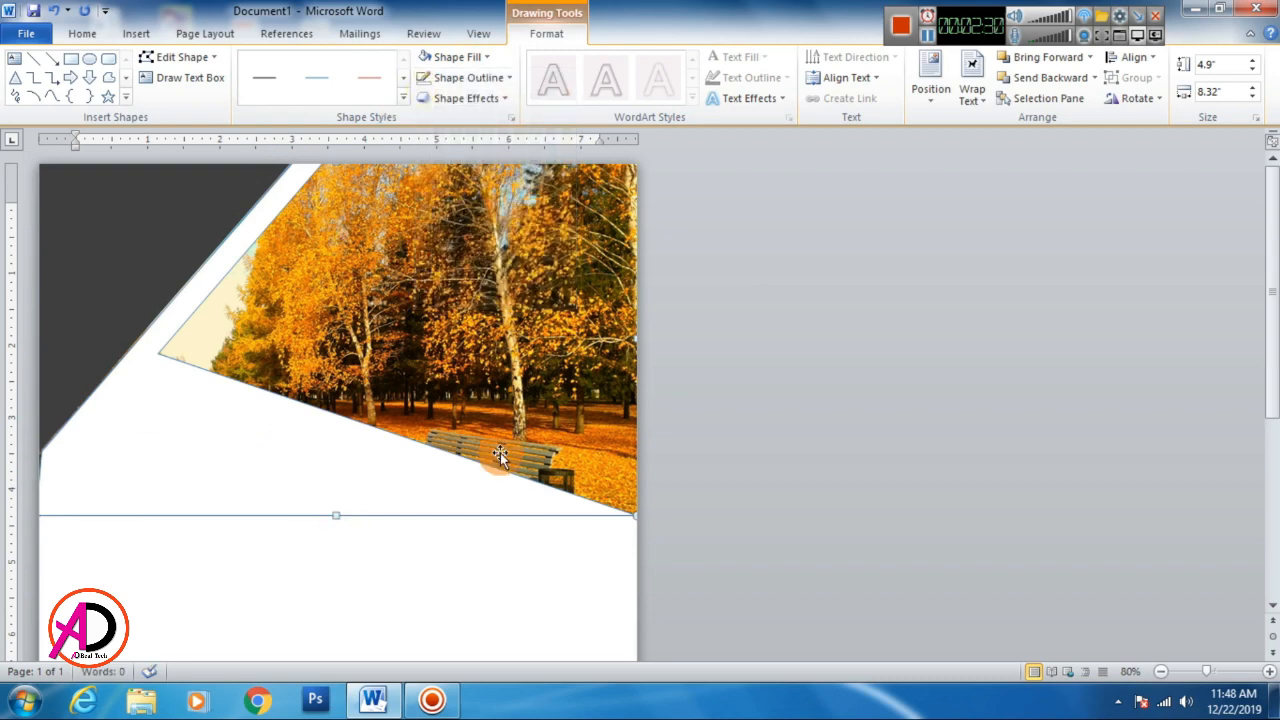
left_click(468, 77)
left_click(460, 230)
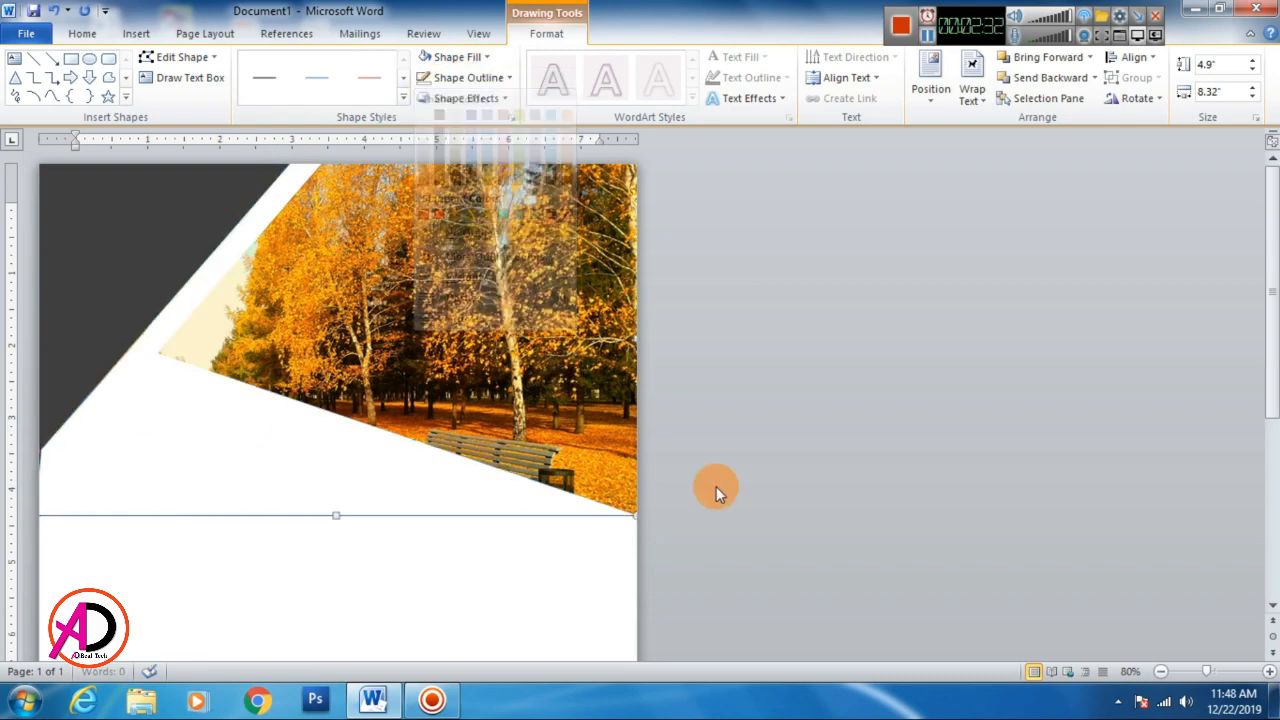
left_click(716, 486)
left_click(343, 514)
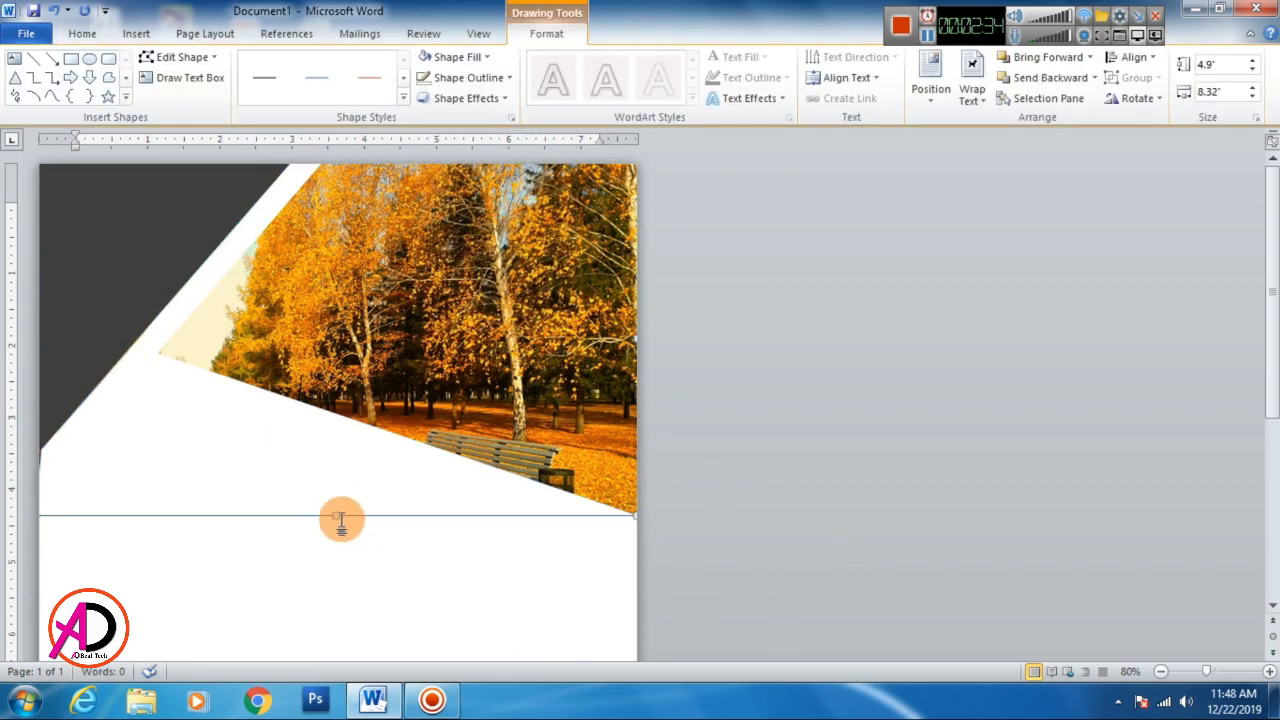
left_click(416, 572)
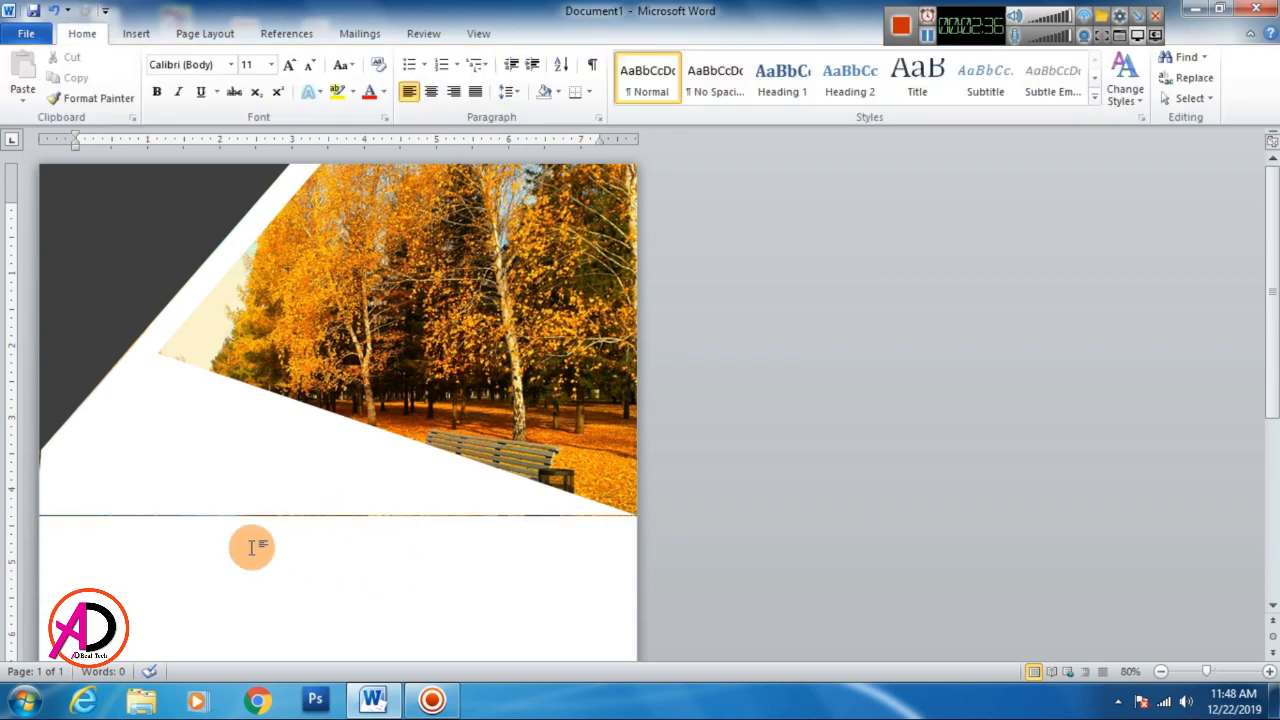
Try to stretch the white freeform shape downward to about 5.13" high.
left_click(343, 516)
left_click_drag(338, 517, 340, 533)
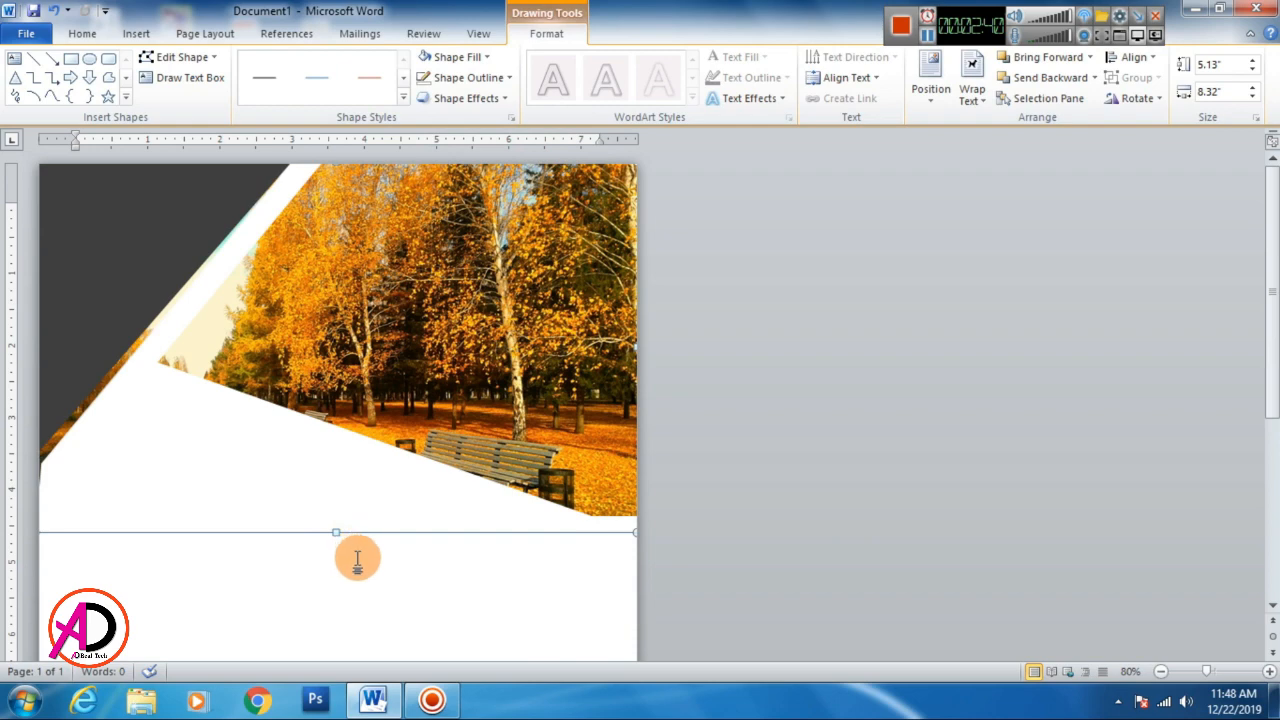
left_click(354, 604)
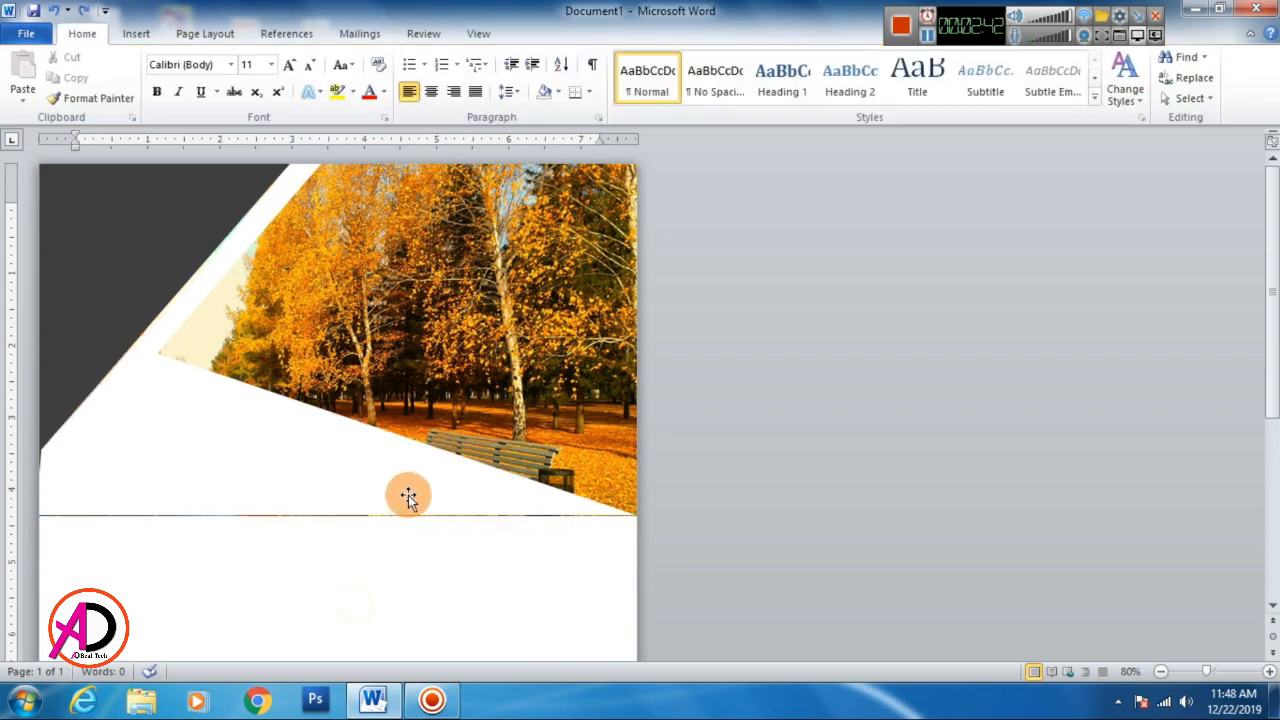
Draw a rectangle about 1.13" high and 8.51" wide across the page over the picture's lower edge, and nudge it slightly upward.
scroll(333, 432, "down", 3)
left_click(136, 33)
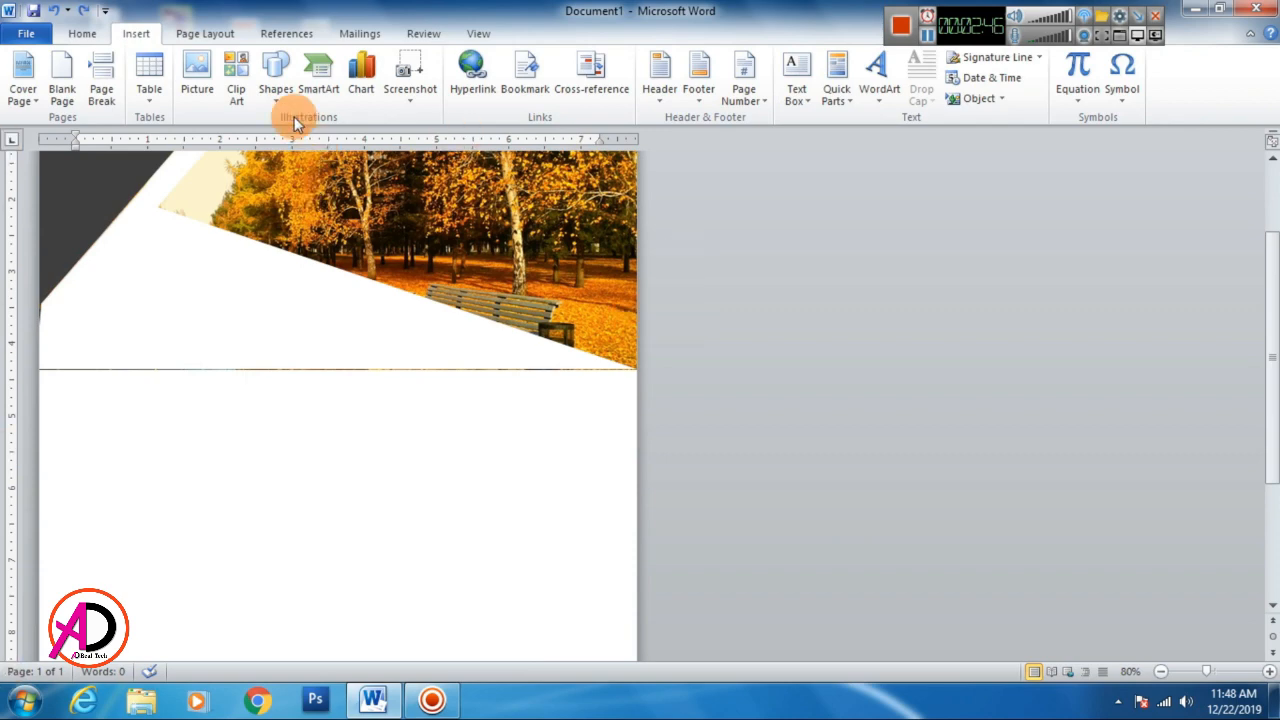
left_click(276, 75)
left_click(322, 138)
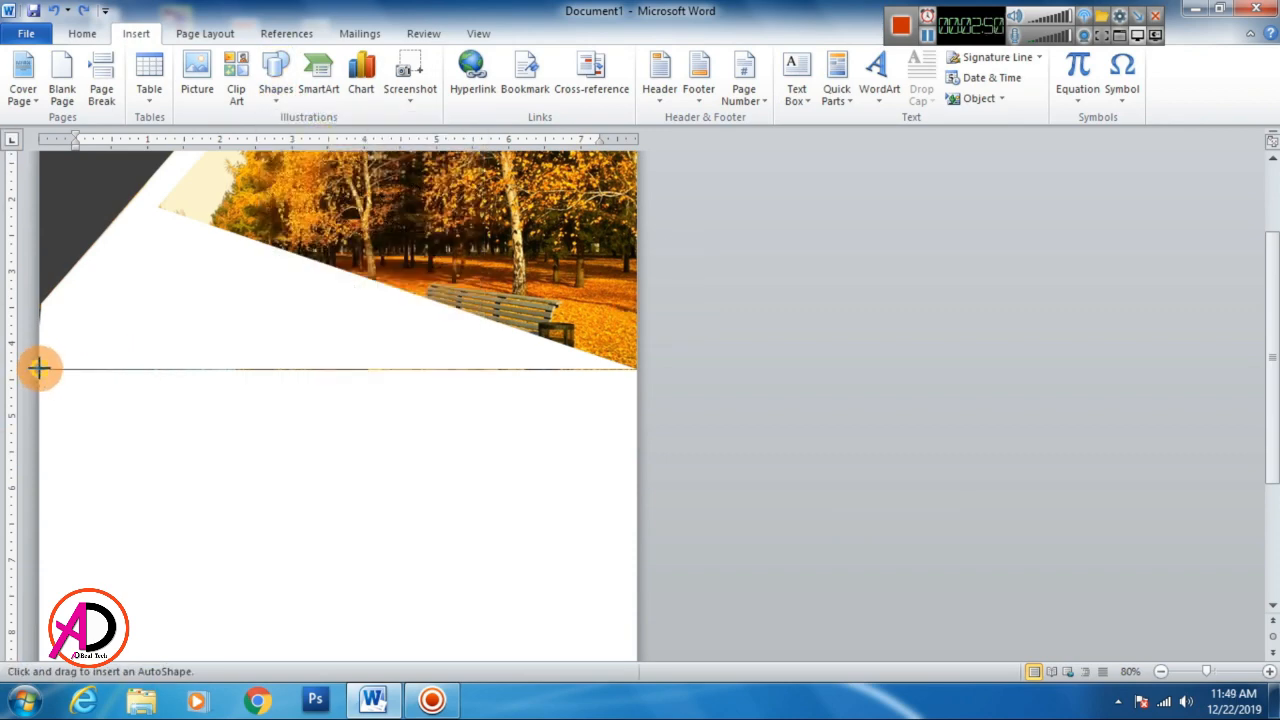
mouse_move(38, 368)
left_mouse_down()
mouse_move(546, 449)
mouse_move(650, 451)
left_mouse_up()
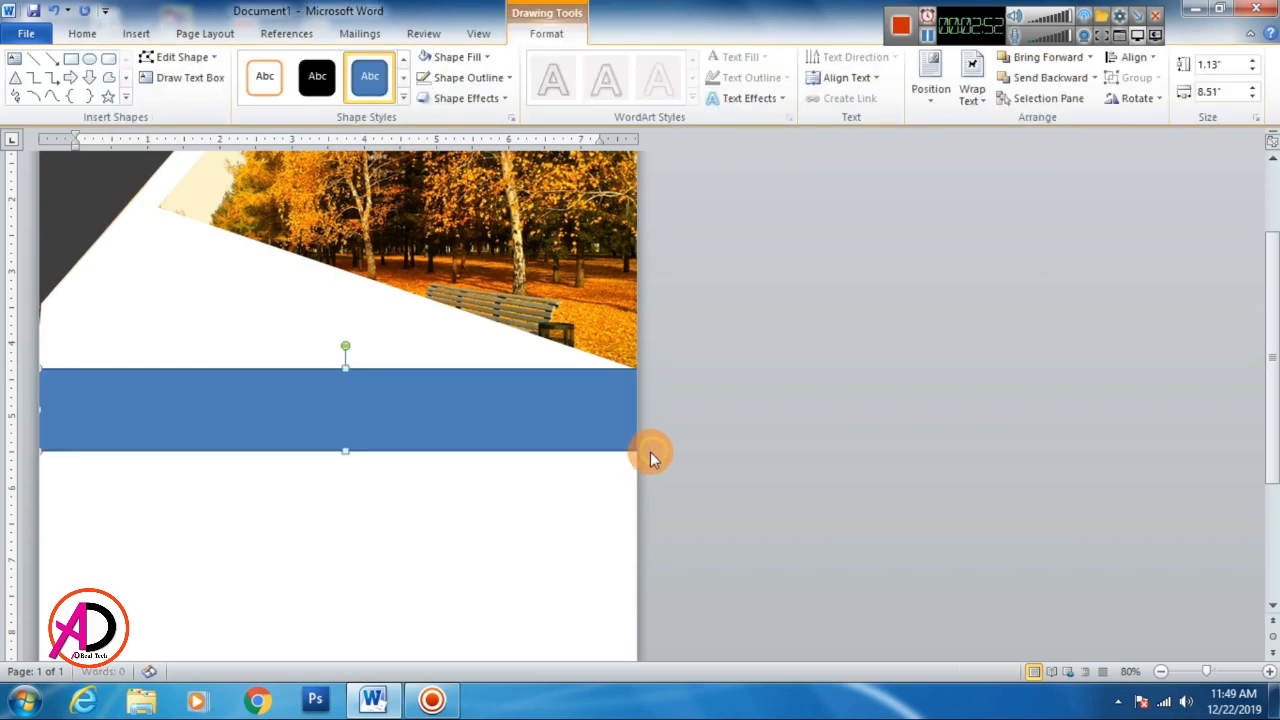
key("Up")
key("Up")
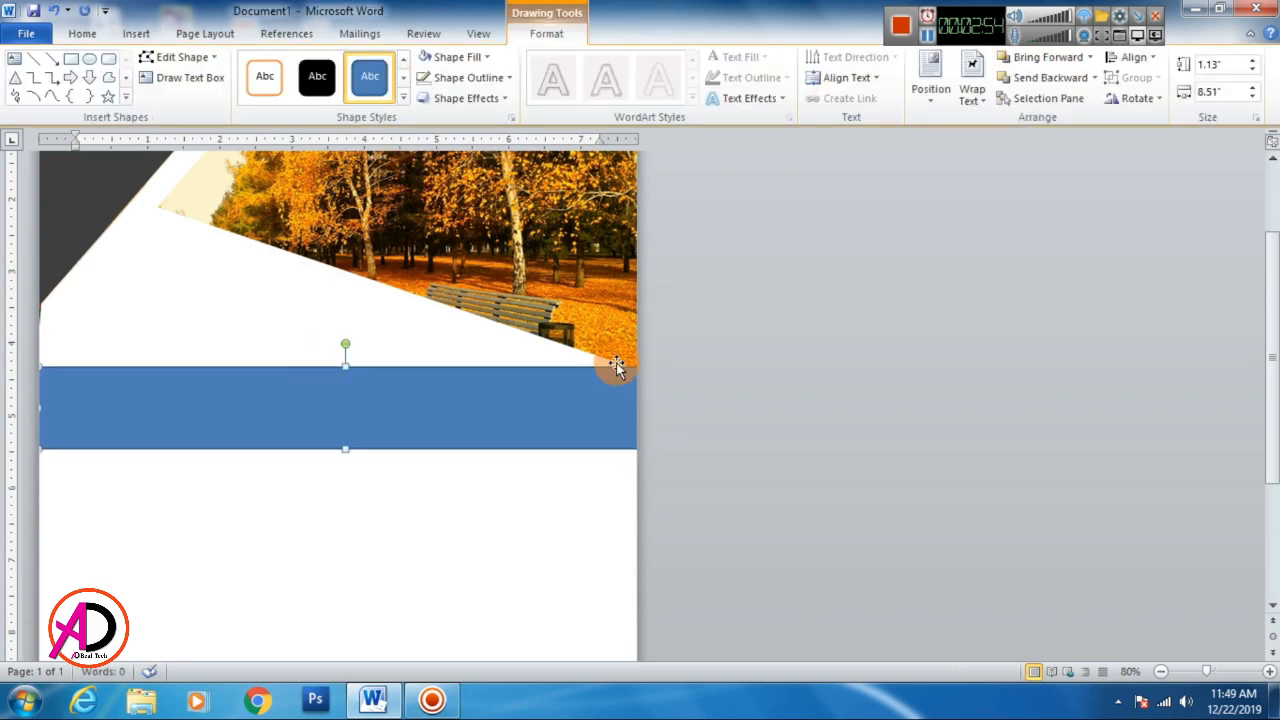
Fill the rectangle with white and no outline, and reduce its height to about 0.21".
left_click(449, 77)
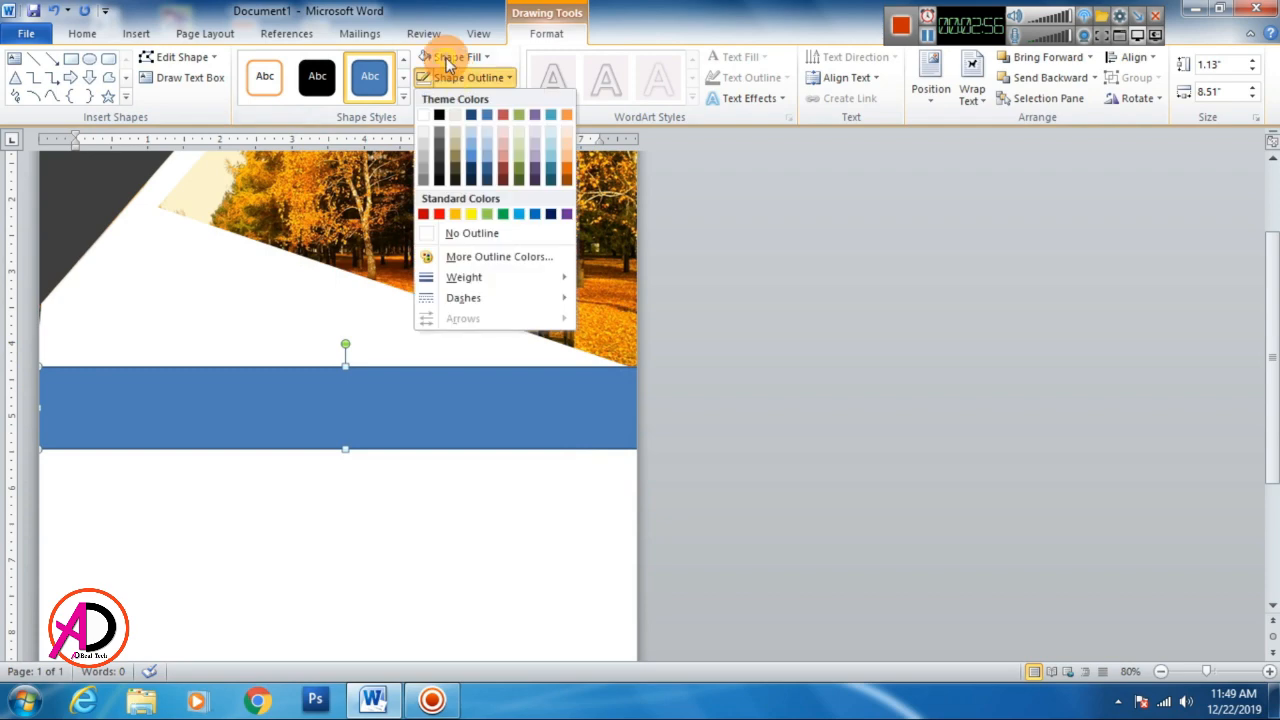
left_click(440, 57)
left_click(426, 93)
left_click(466, 77)
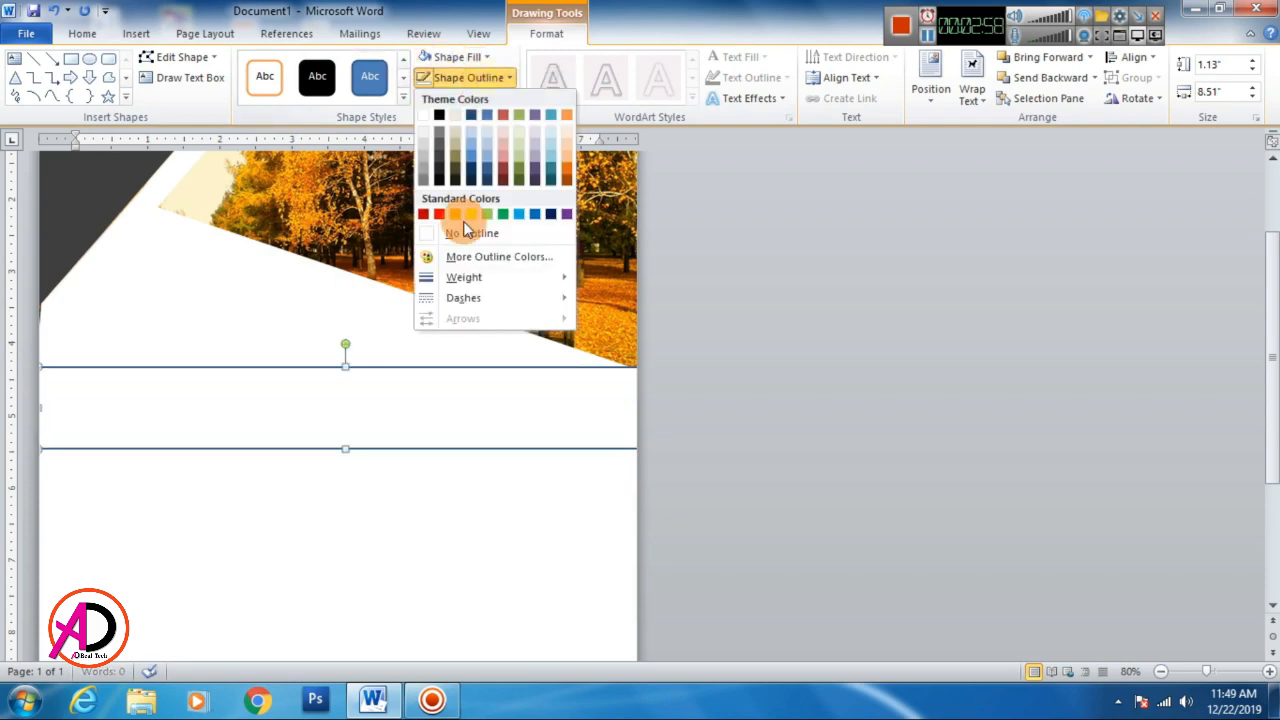
left_click(417, 402)
left_click_drag(349, 449, 348, 380)
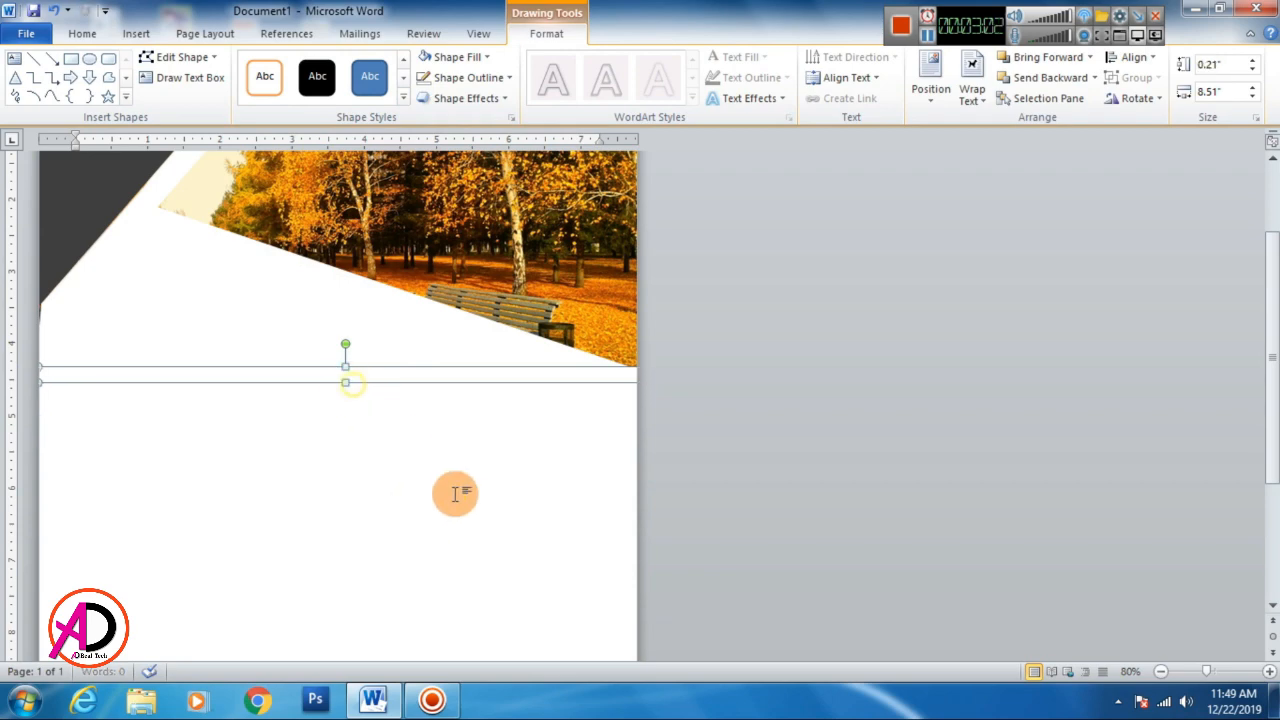
left_click(457, 491)
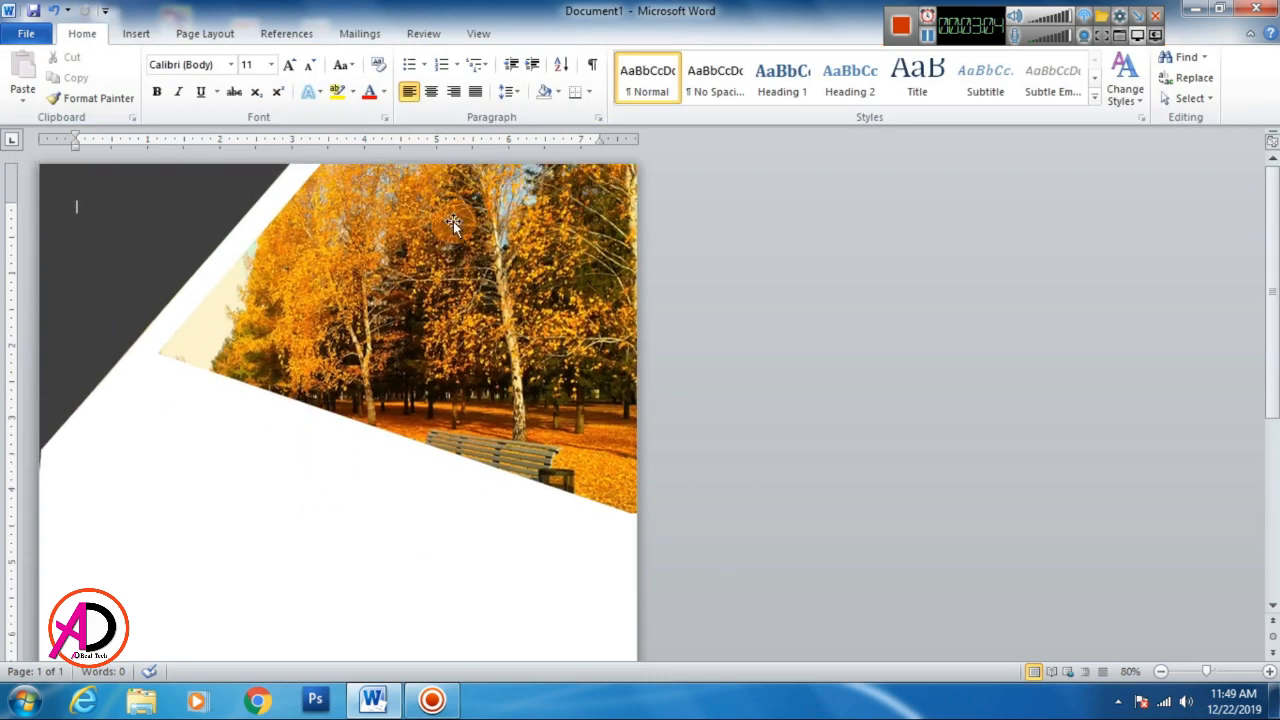
scroll(531, 474, "down", 3)
scroll(300, 280, "up", 3)
scroll(855, 540, "down", 3)
scroll(853, 544, "up", 3)
scroll(810, 556, "down", 3)
scroll(769, 570, "up", 3)
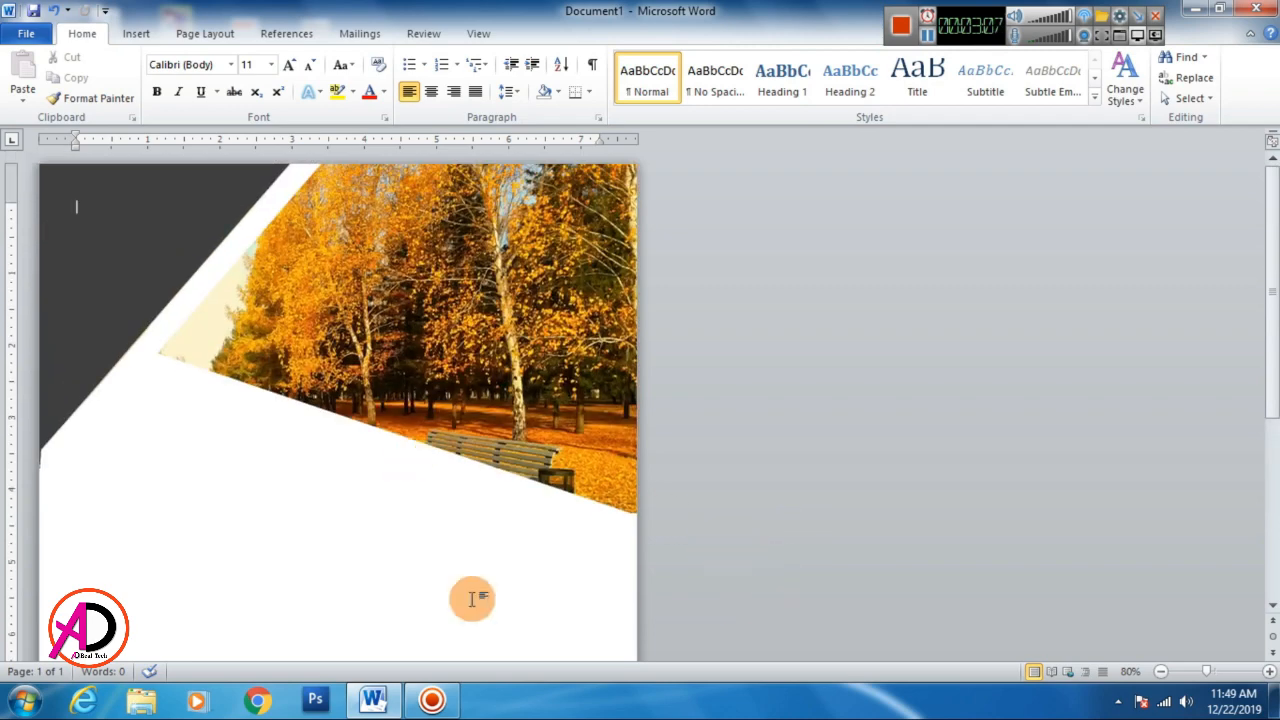
Draw a circle about 1.6" in diameter and place it over the dark triangle's diagonal edge, at the inner corner of the white shape.
left_click(140, 33)
left_click(285, 85)
left_click(341, 135)
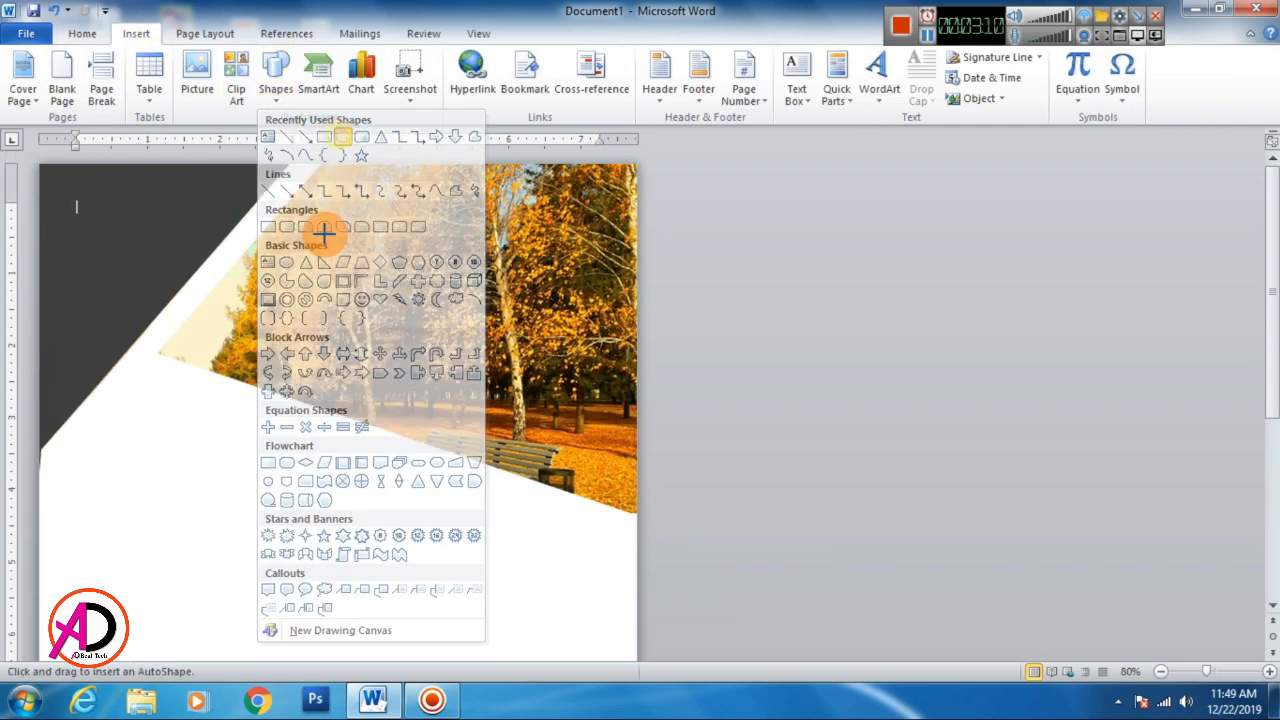
mouse_move(218, 300)
left_mouse_down()
mouse_move(355, 432)
mouse_move(326, 406)
mouse_move(343, 424)
left_mouse_up()
left_click_drag(286, 363, 198, 325)
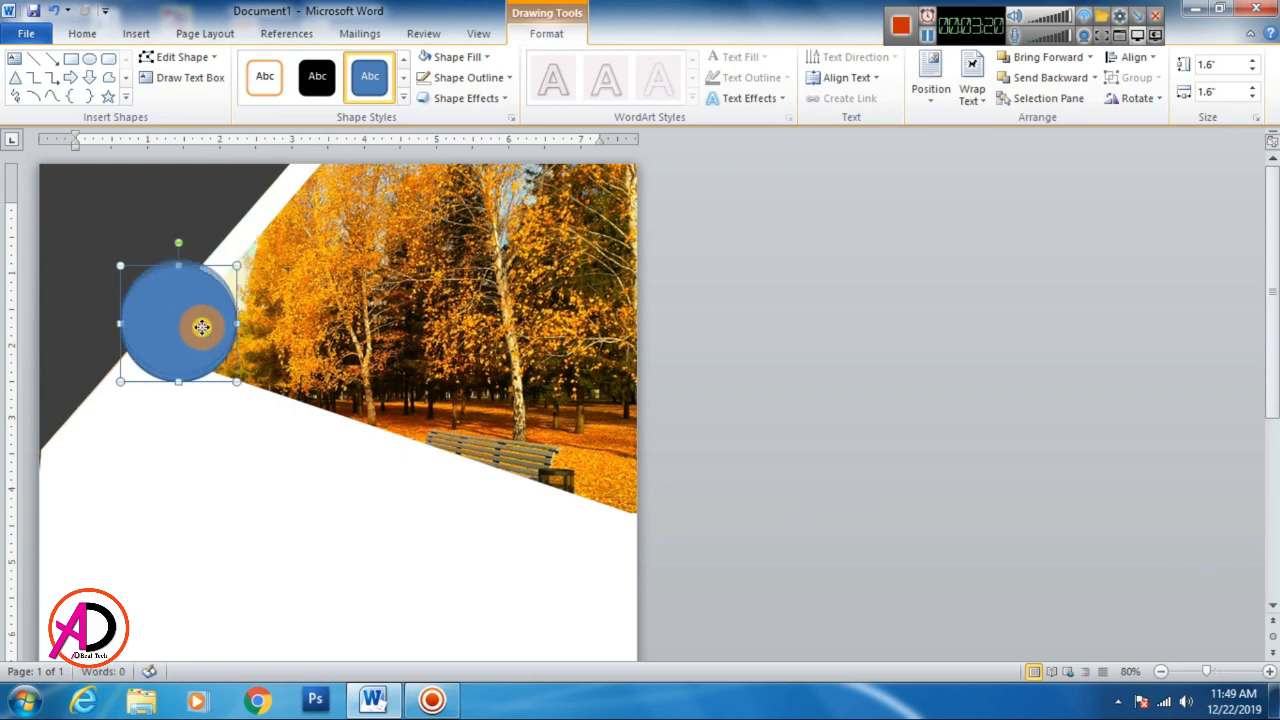
Fill the circle with a custom light yellow, RGB 248, 219, 98, and remove its outline.
left_click(455, 57)
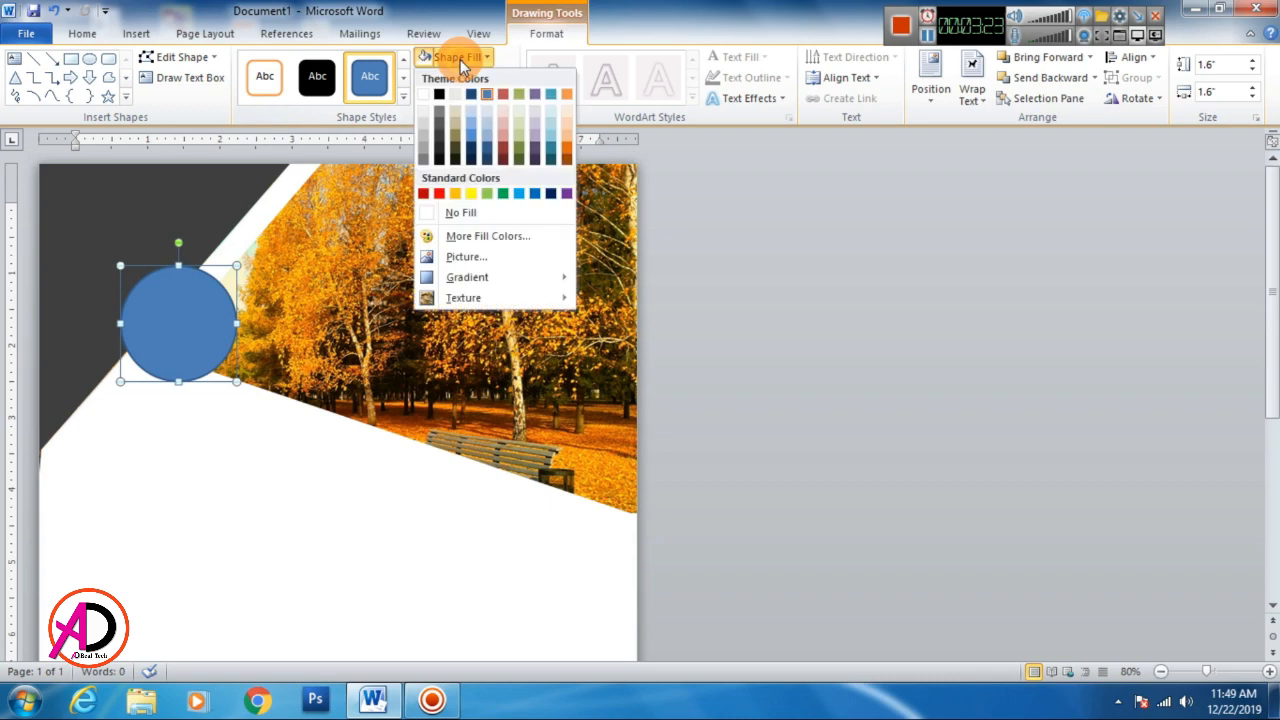
left_click(477, 237)
left_click(690, 215)
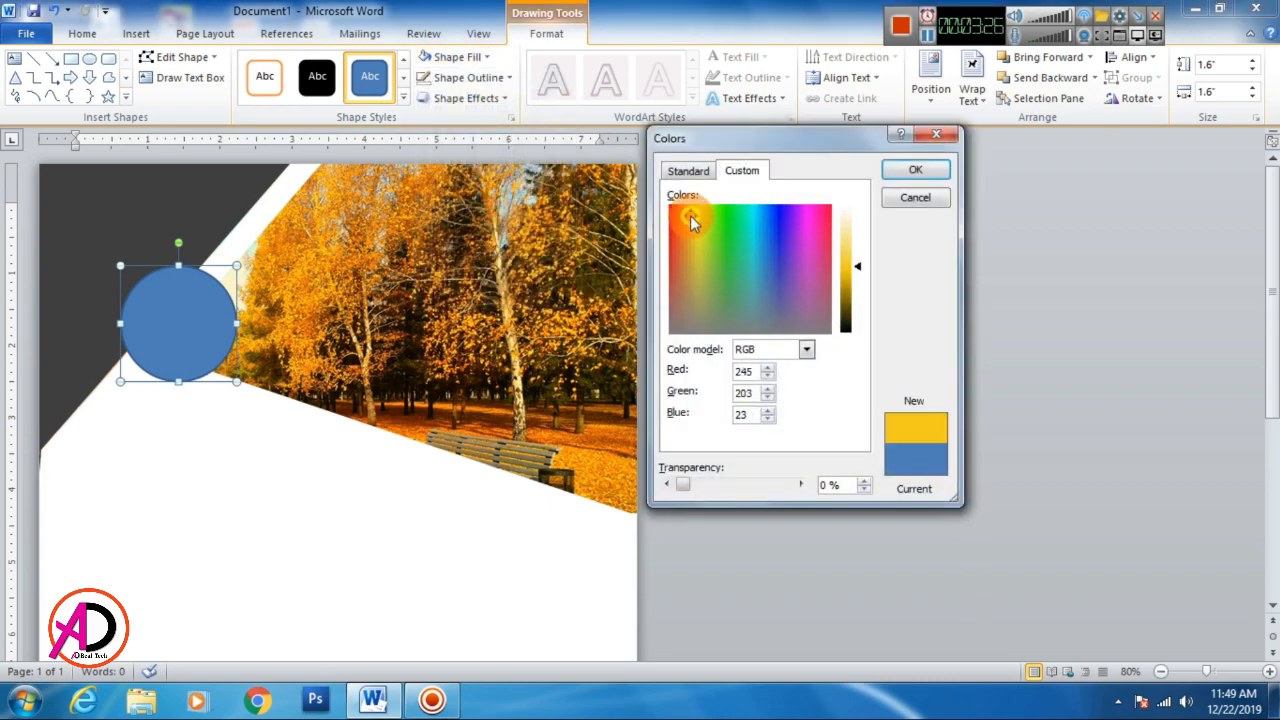
left_click(860, 267)
left_click_drag(860, 267, 859, 258)
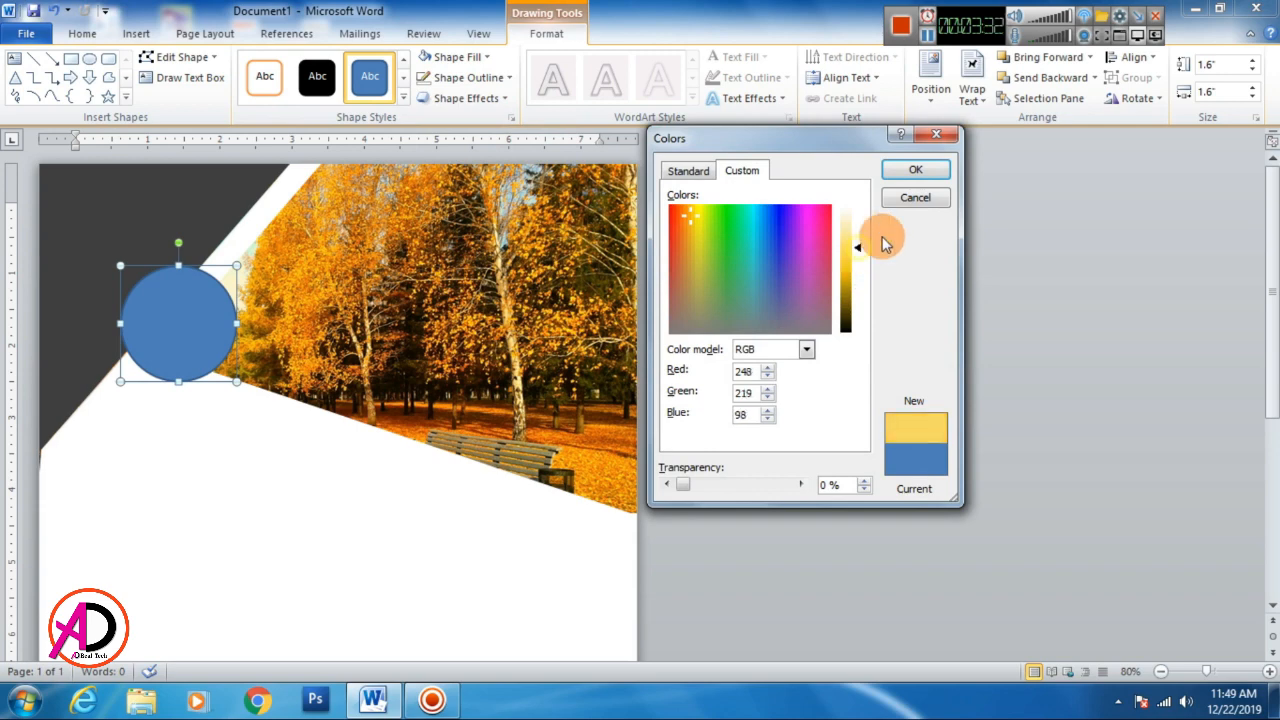
left_click(925, 170)
left_click(480, 77)
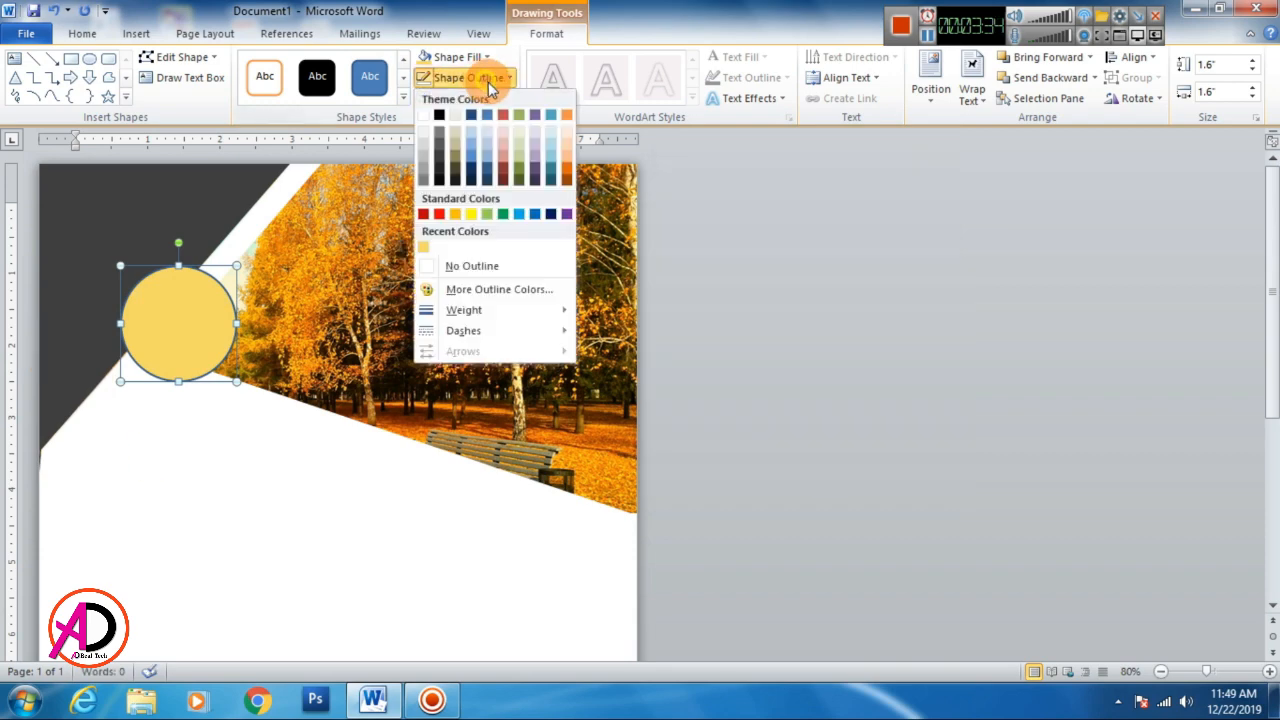
left_click(440, 264)
left_click(224, 563)
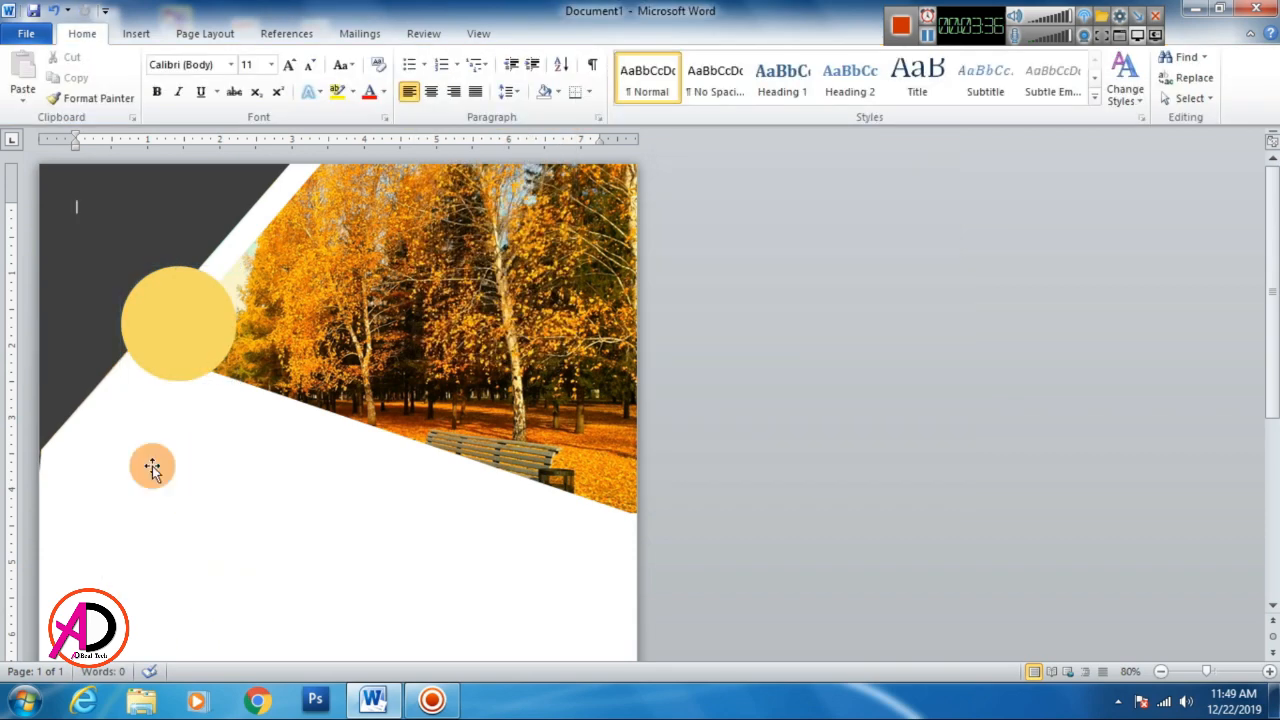
Duplicate the yellow circle, enlarge the copy to about 1.9", and center it over the original.
left_click(226, 352)
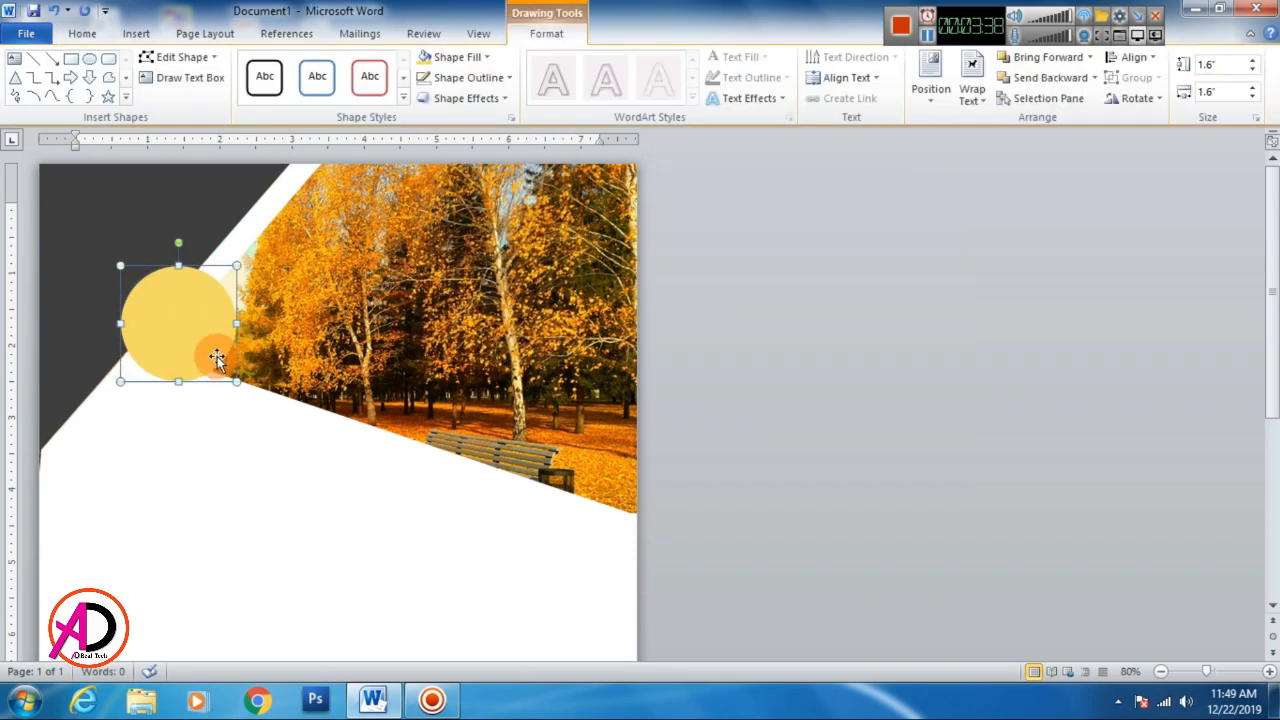
left_click_drag(209, 355, 405, 381)
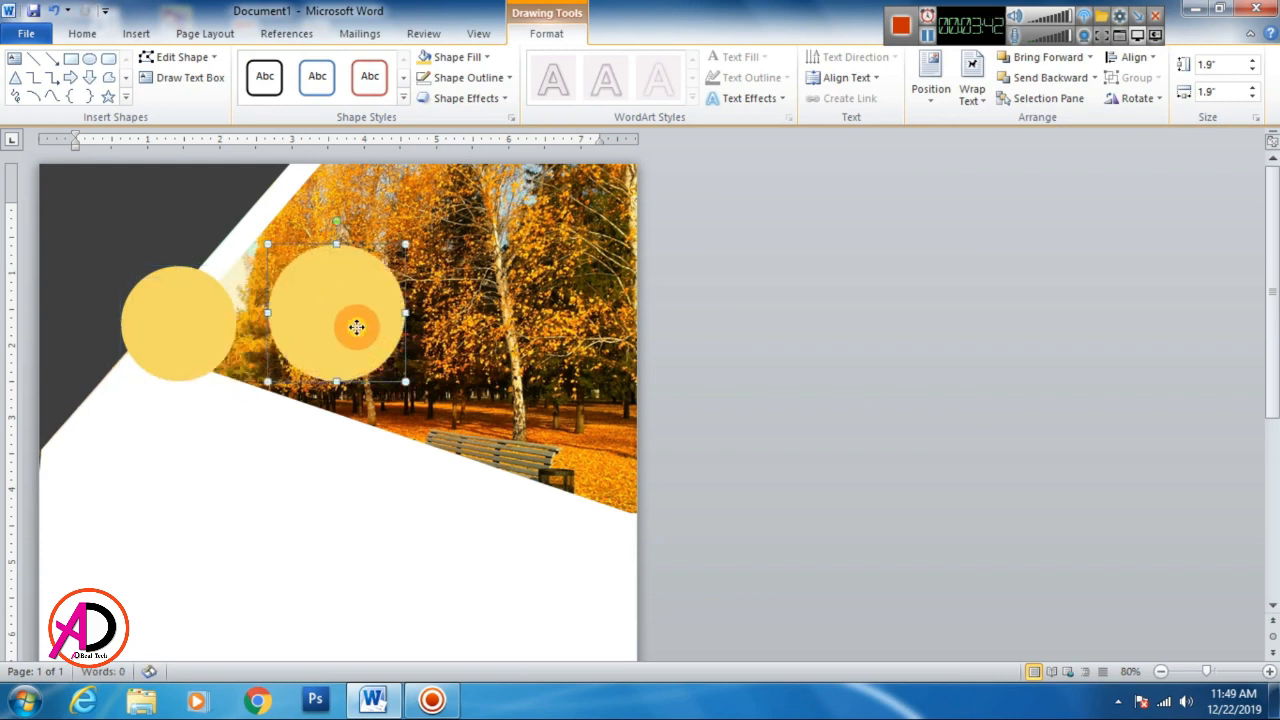
left_click_drag(352, 316, 208, 344)
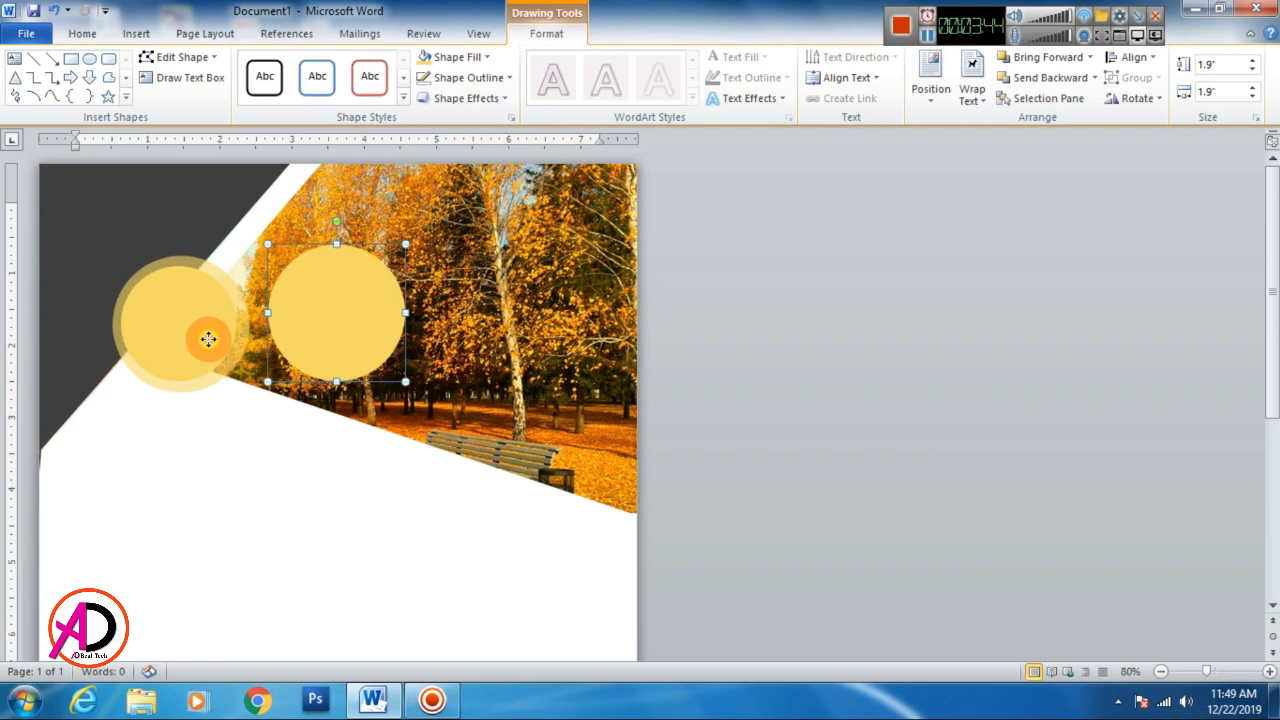
Center the larger circle over the small yellow one, give it the recent light yellow outline, and remove its fill to leave a ring.
left_click_drag(207, 338, 206, 340)
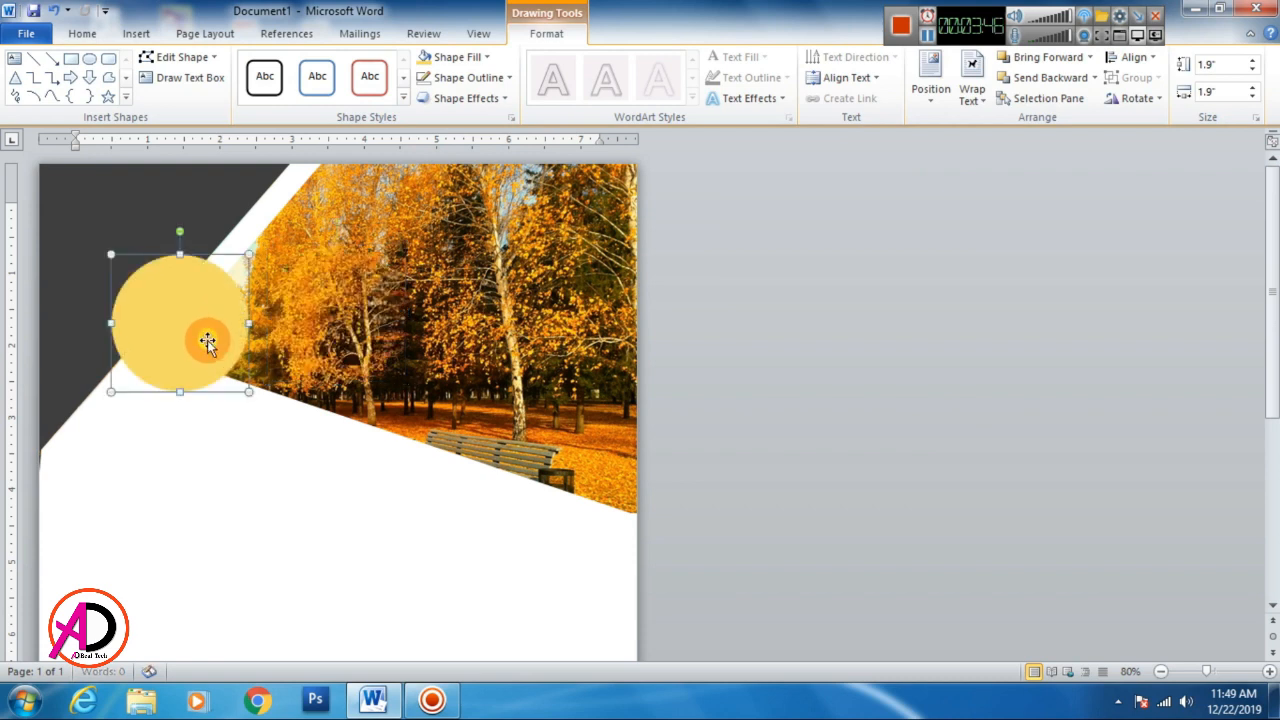
left_click(460, 62)
left_click(422, 96)
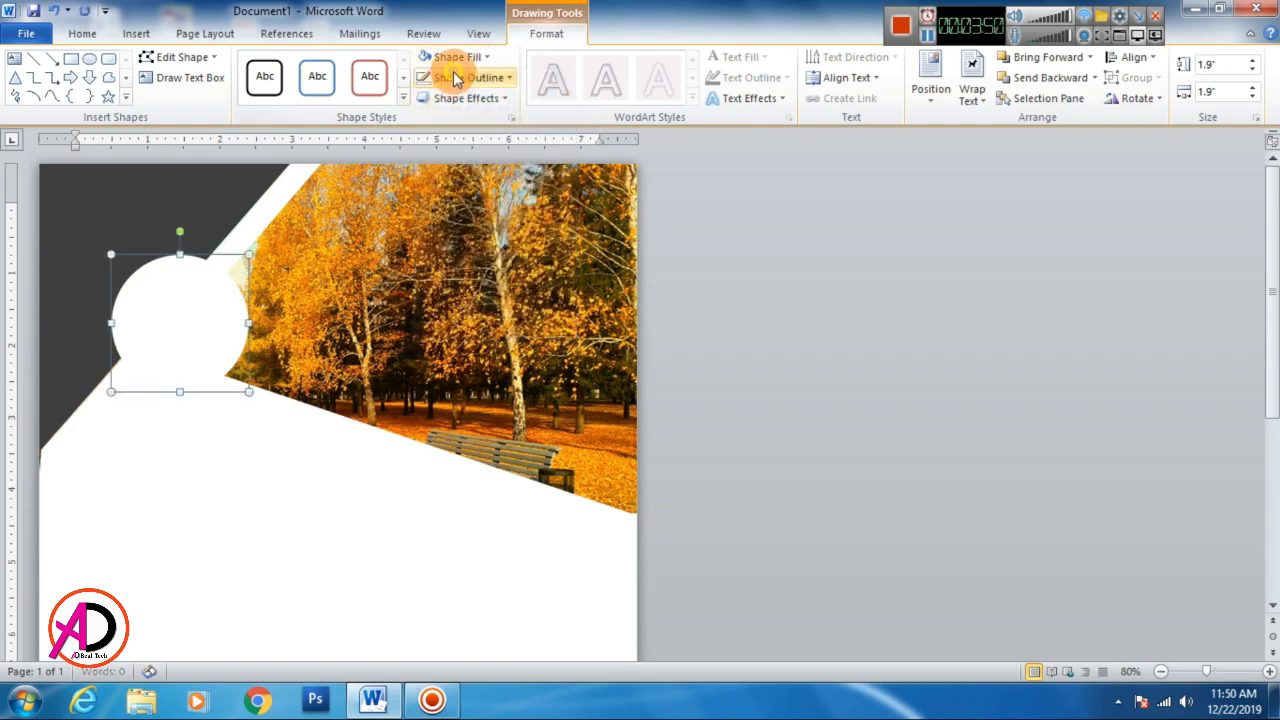
left_click(456, 79)
left_click(423, 248)
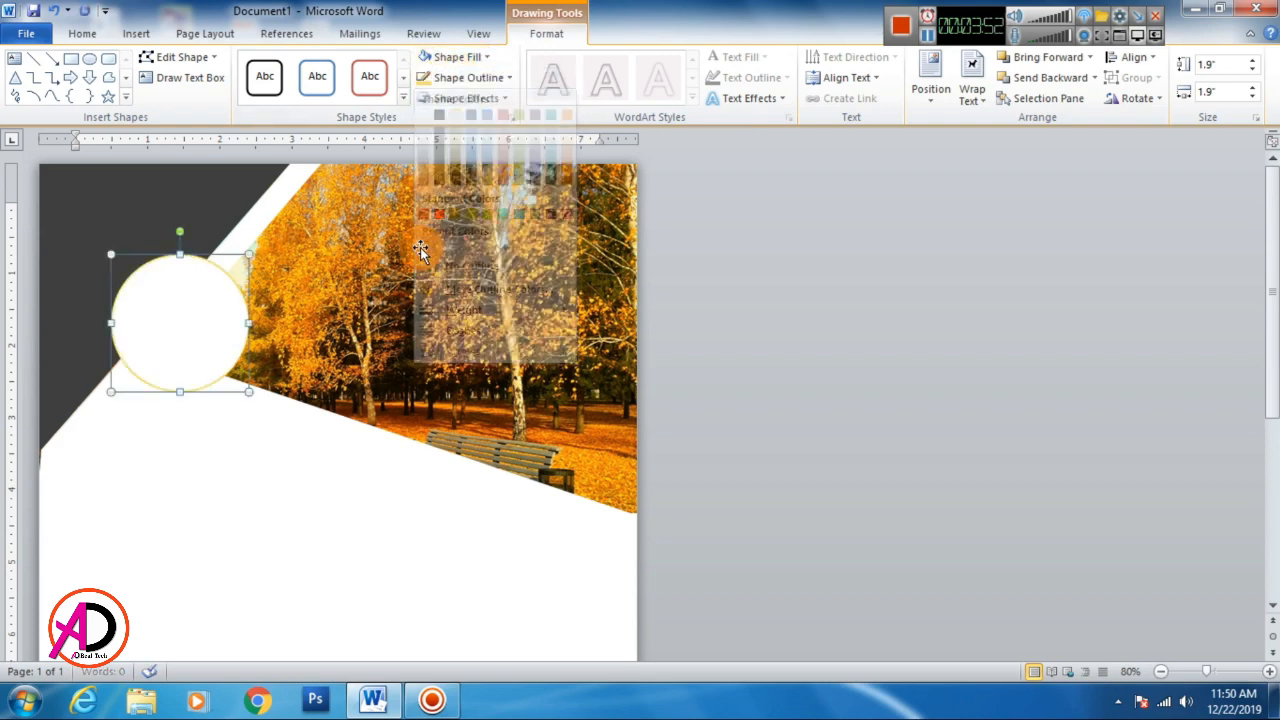
left_click(457, 58)
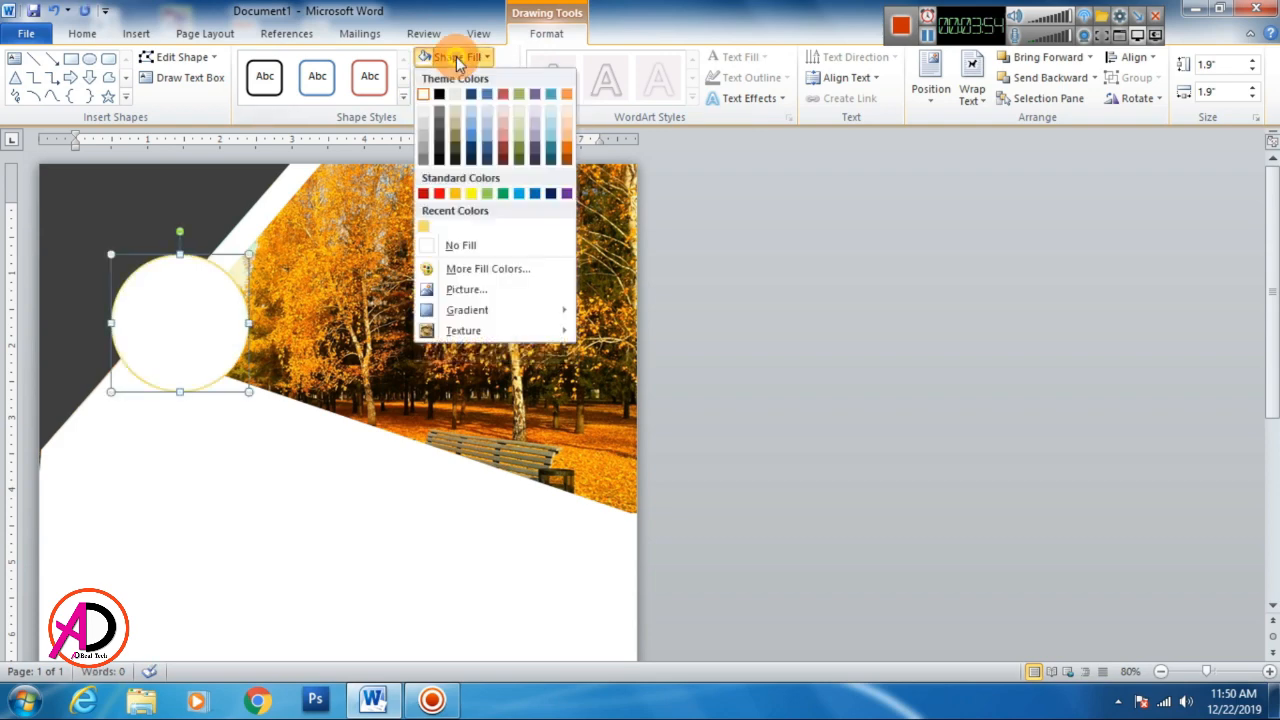
left_click(423, 226)
left_click(273, 535)
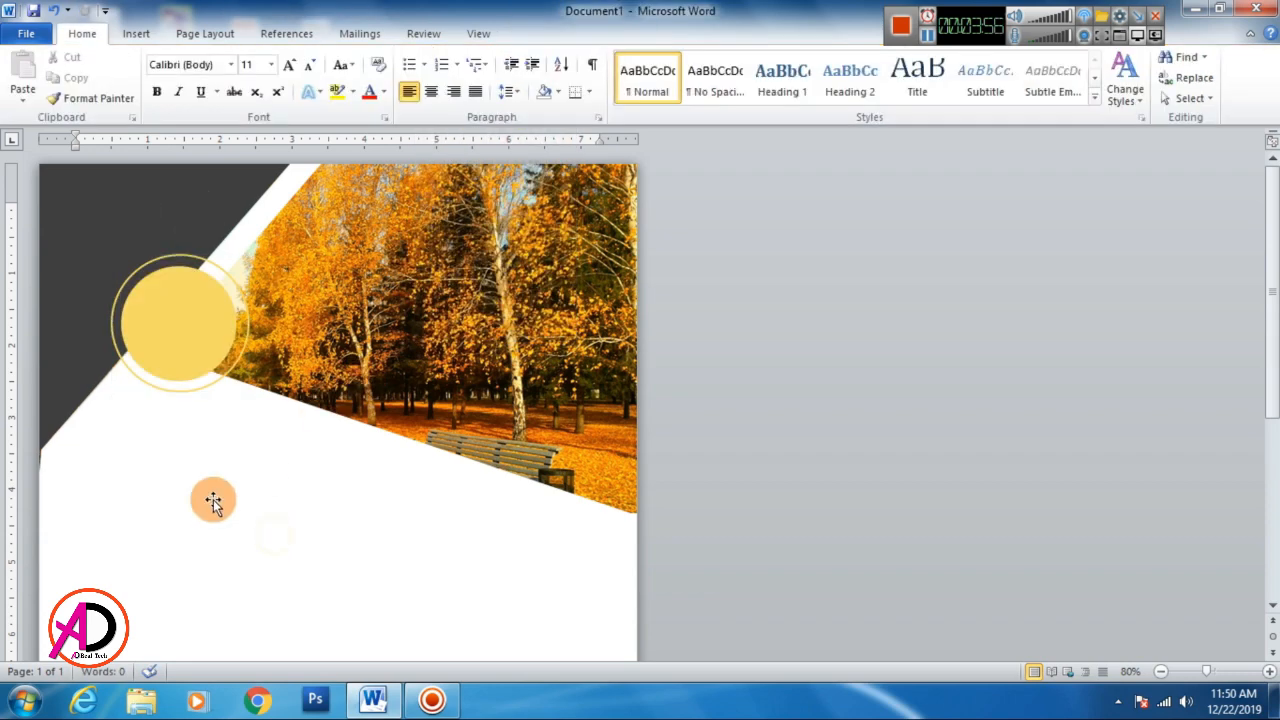
left_click(189, 395)
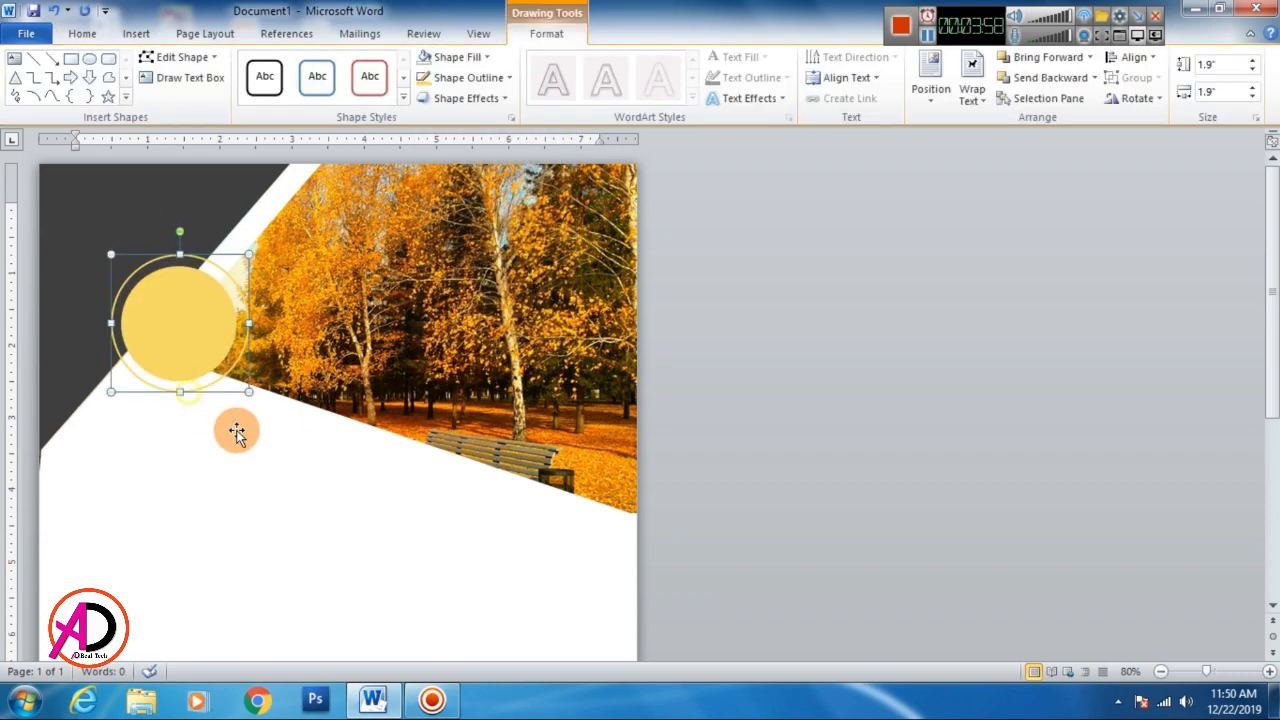
left_click(275, 548)
scroll(262, 520, "down", 3)
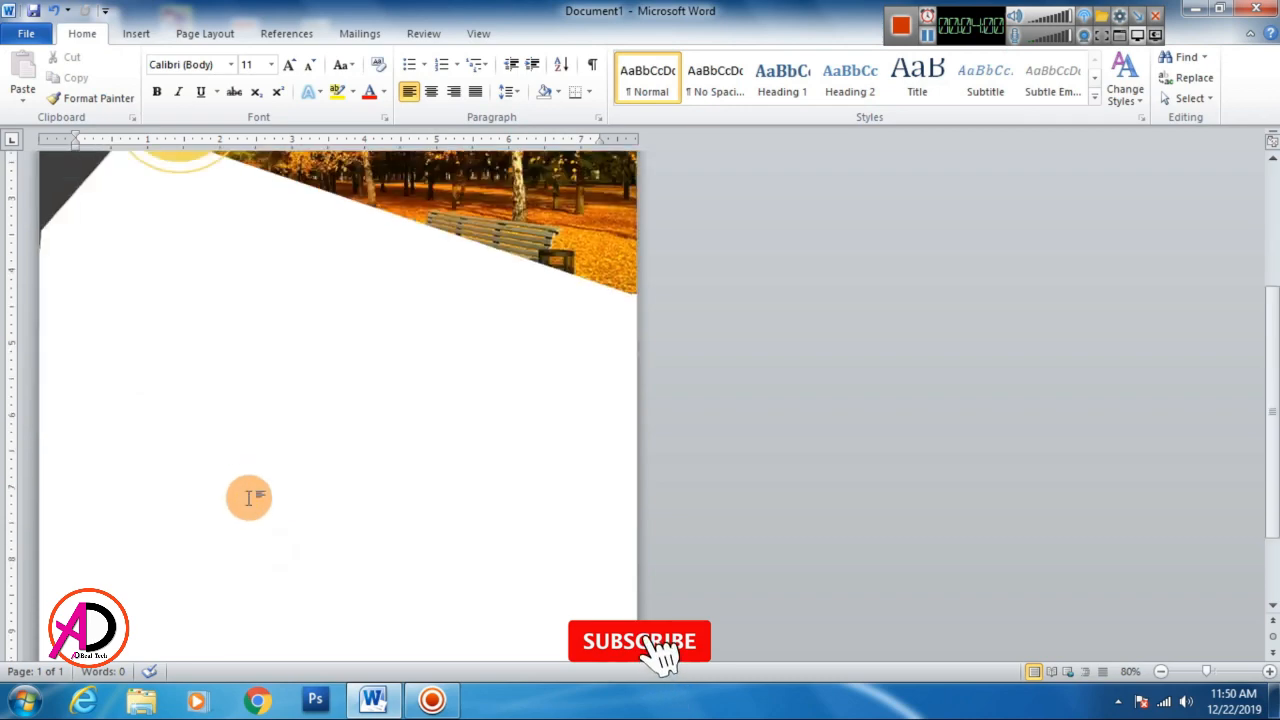
scroll(249, 497, "up", 3)
Insert the second "logo global touch" picture from Local Disk (E:).
left_click(136, 33)
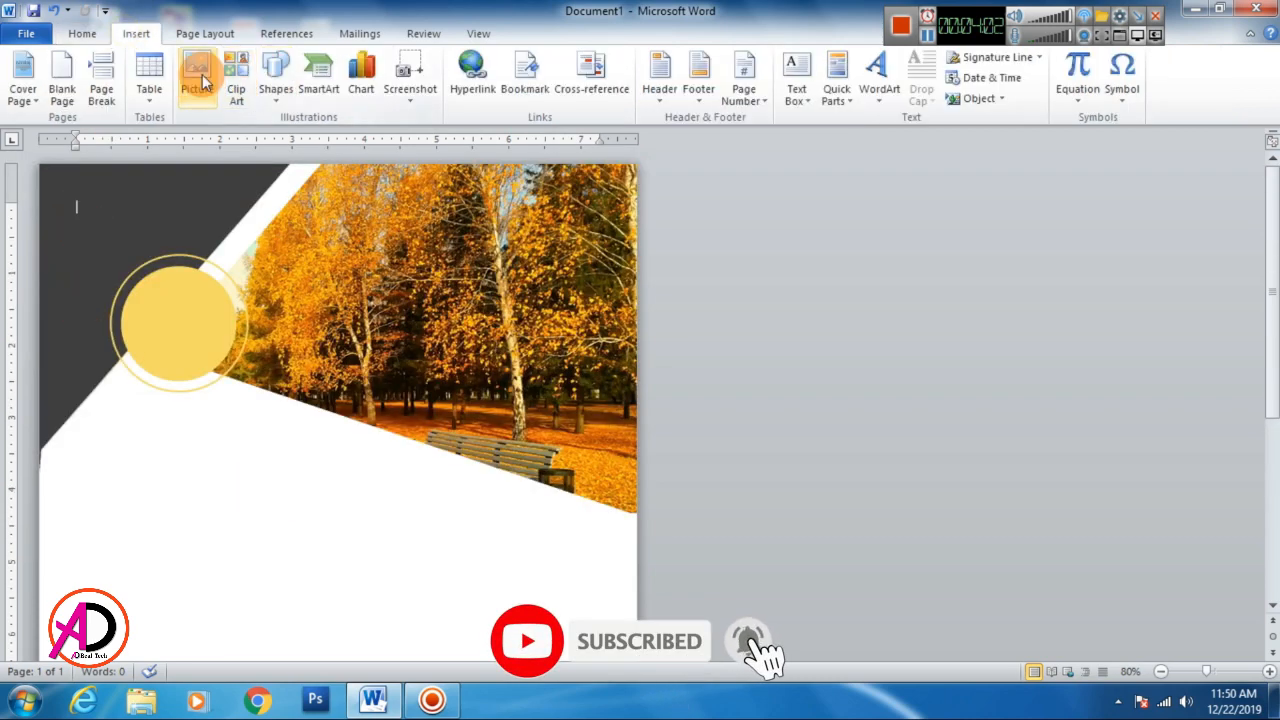
left_click(198, 70)
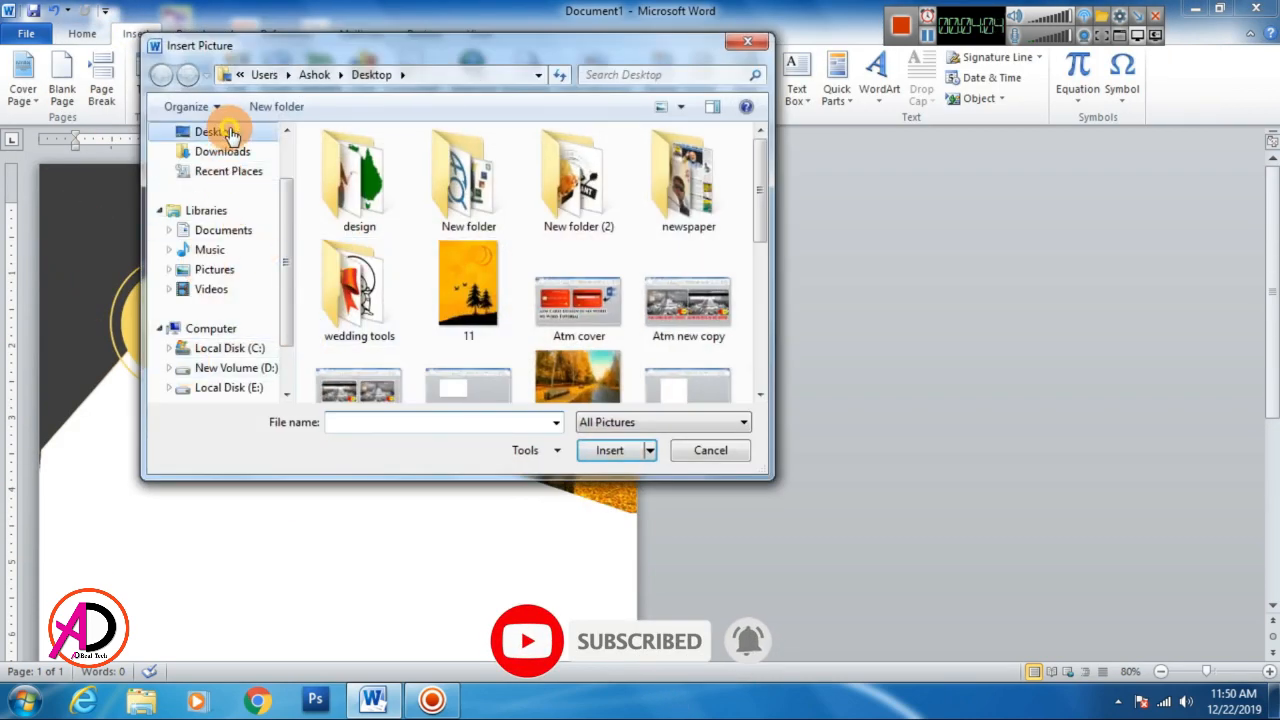
left_click(215, 131)
left_click(229, 389)
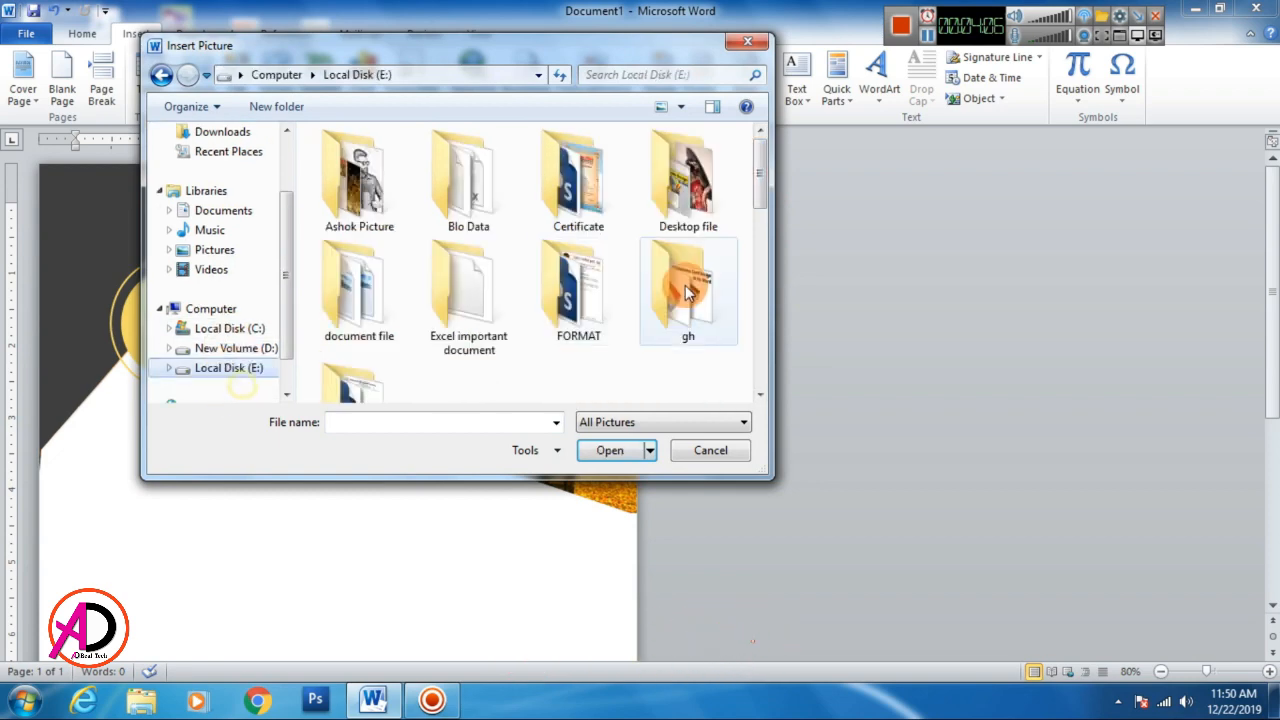
left_click_drag(757, 163, 754, 313)
left_click(680, 260)
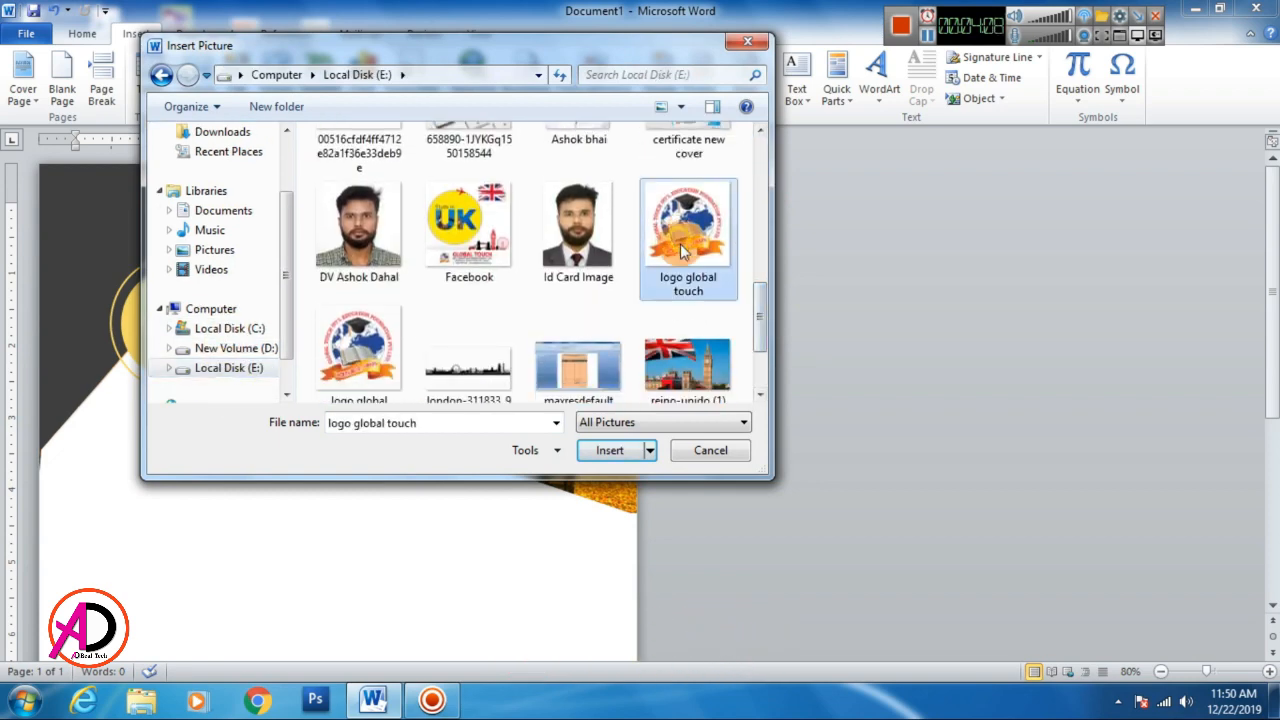
left_click(365, 360)
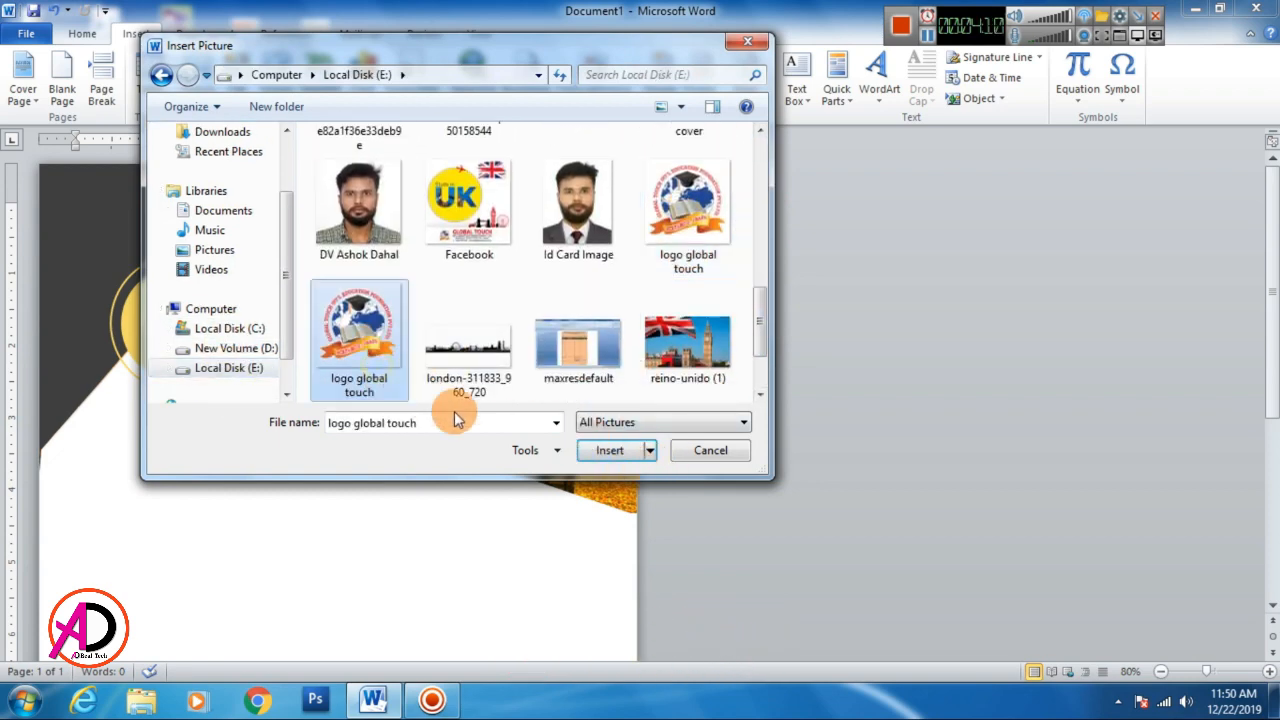
left_click(604, 448)
Set the logo's text wrapping to In Front of Text, shrink it to fit inside the yellow circle, and center it there.
left_click(922, 77)
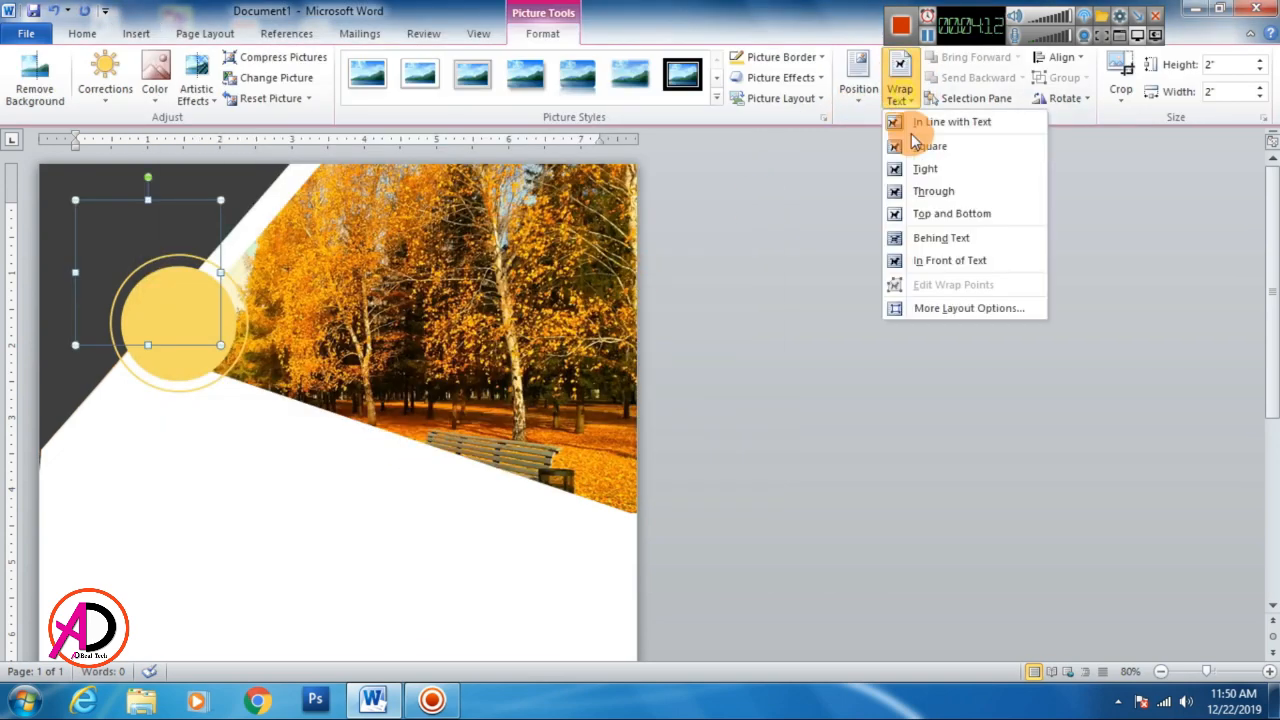
left_click(966, 259)
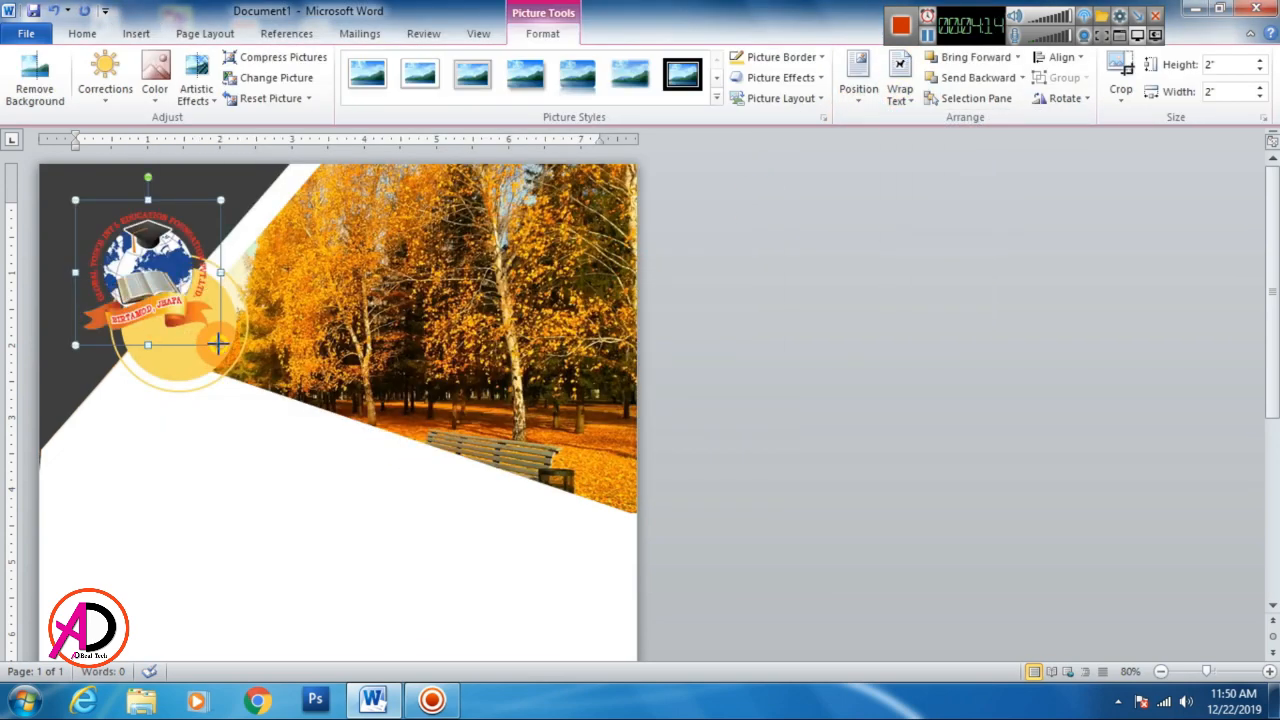
left_click_drag(218, 344, 182, 318)
left_click(232, 512)
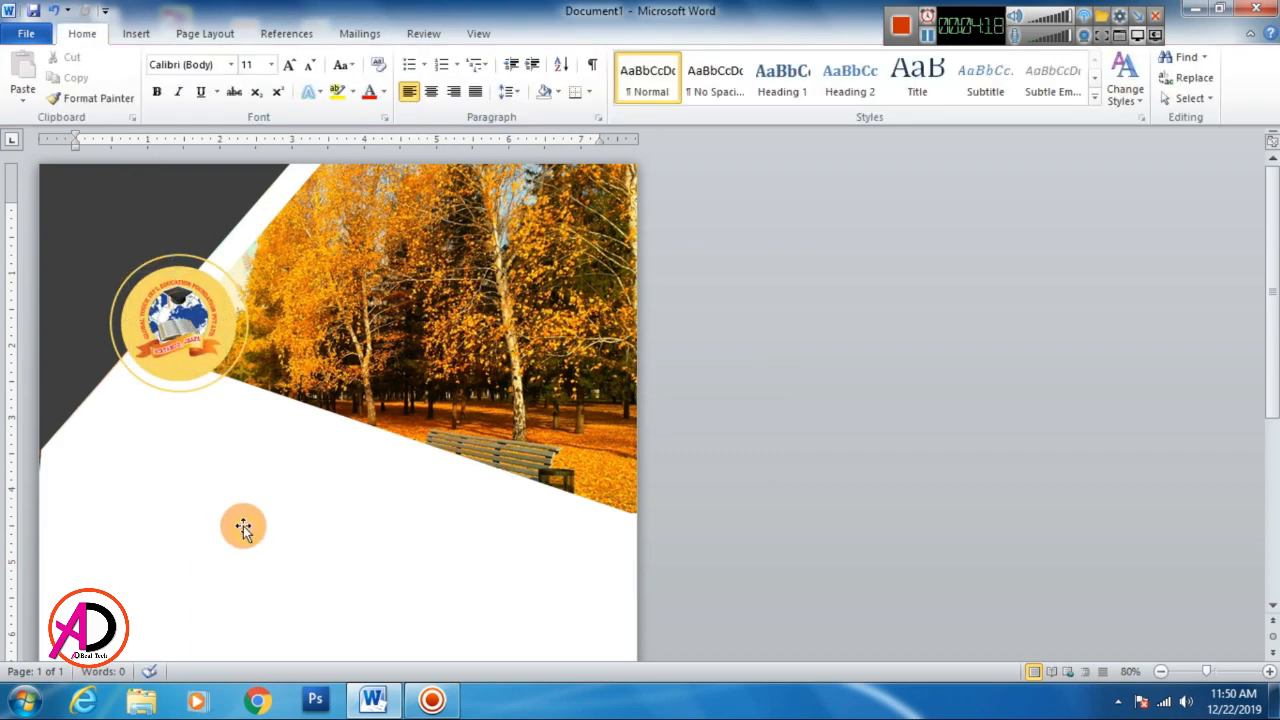
left_click(176, 322)
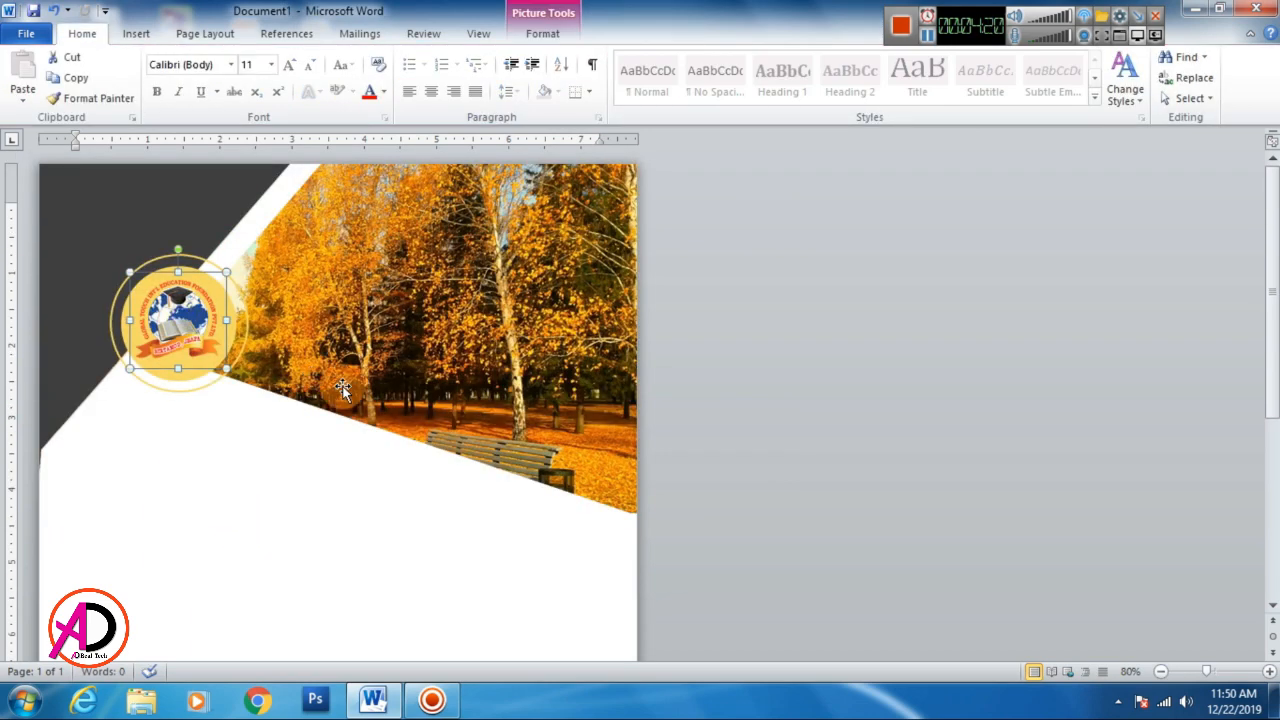
key("Right")
key("Right")
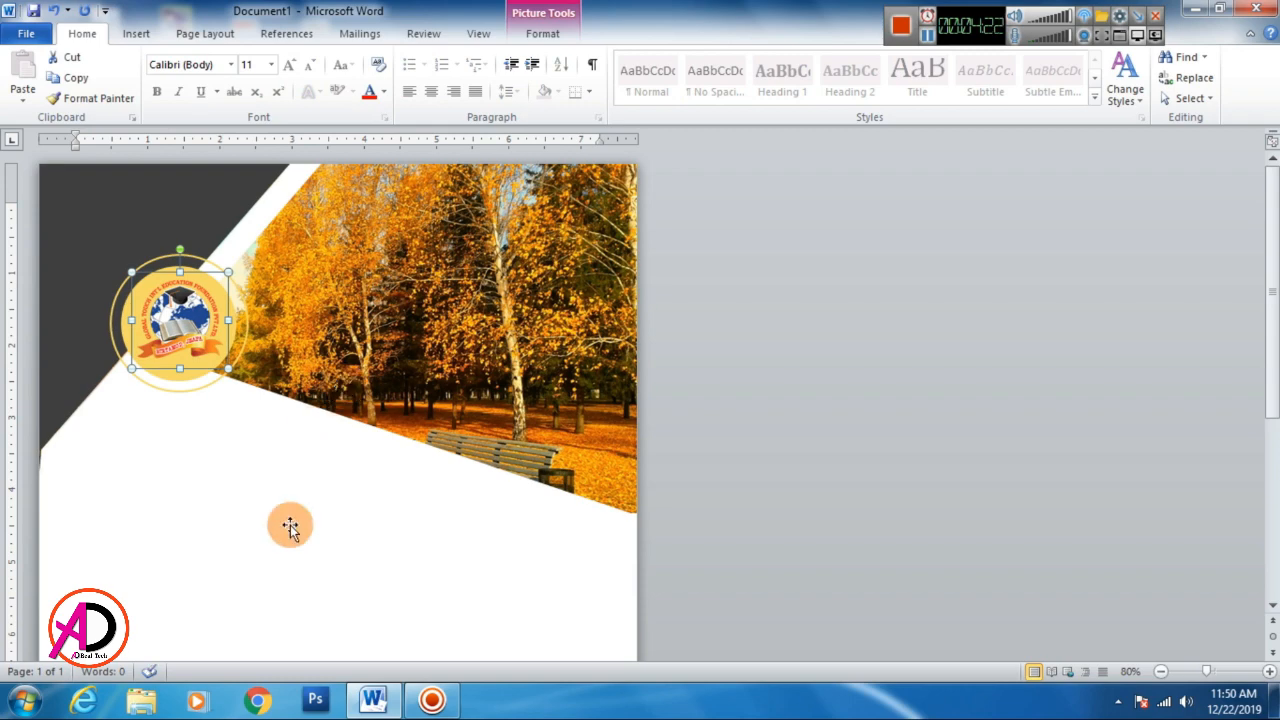
left_click(286, 520)
Draw a horizontal line about 8.29" long across the full page width, level with the dark triangle's lower tip.
scroll(770, 557, "down", 3)
left_click(859, 552)
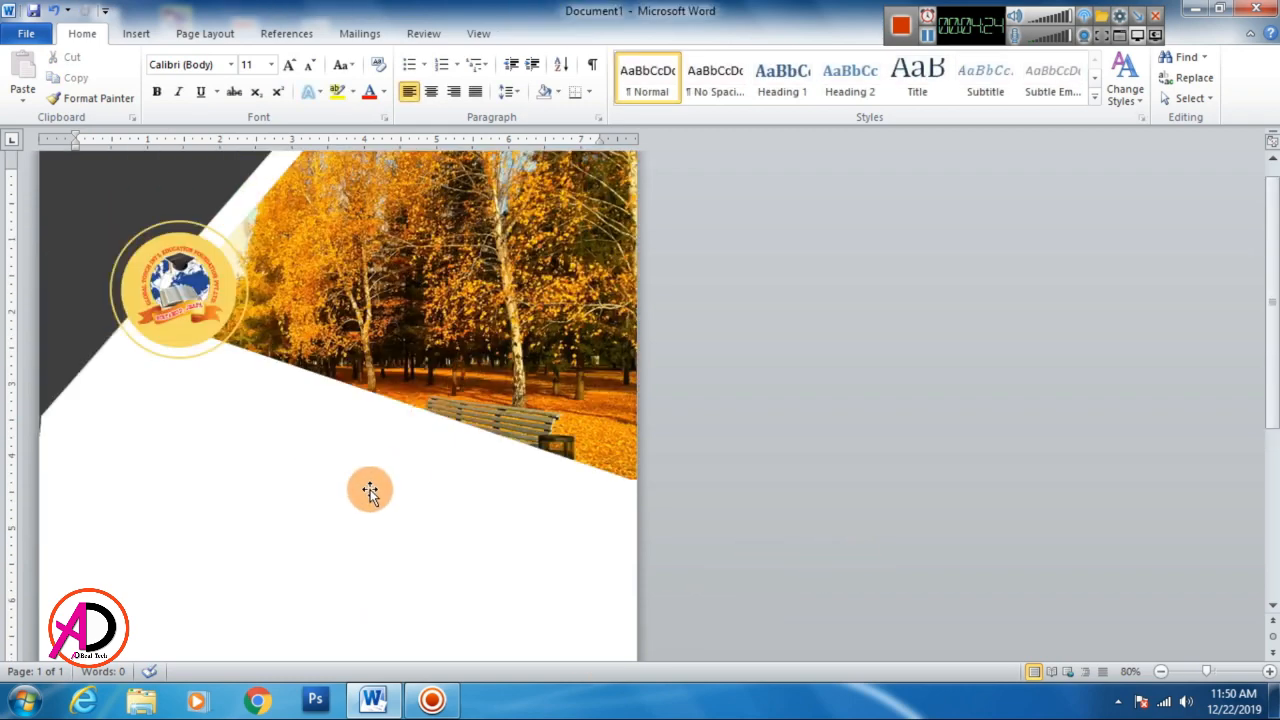
scroll(369, 491, "down", 3)
scroll(350, 501, "up", 2)
scroll(310, 466, "down", 4)
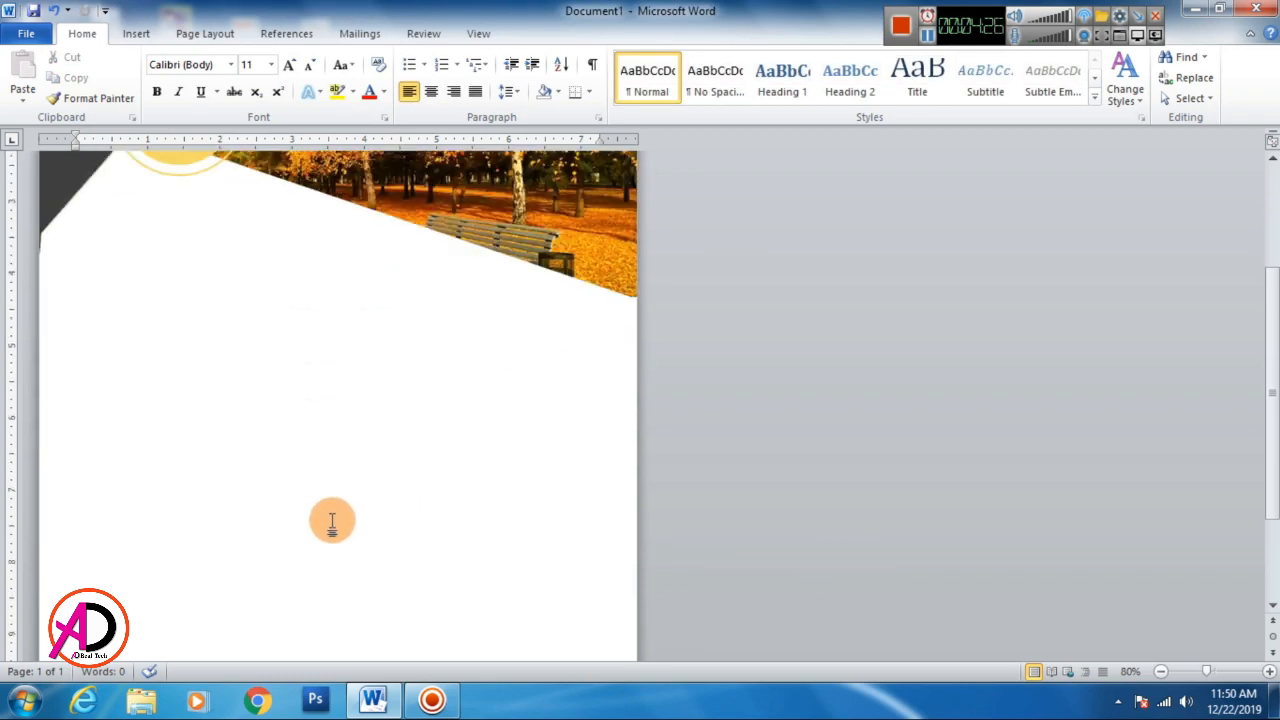
left_click(138, 34)
left_click(275, 78)
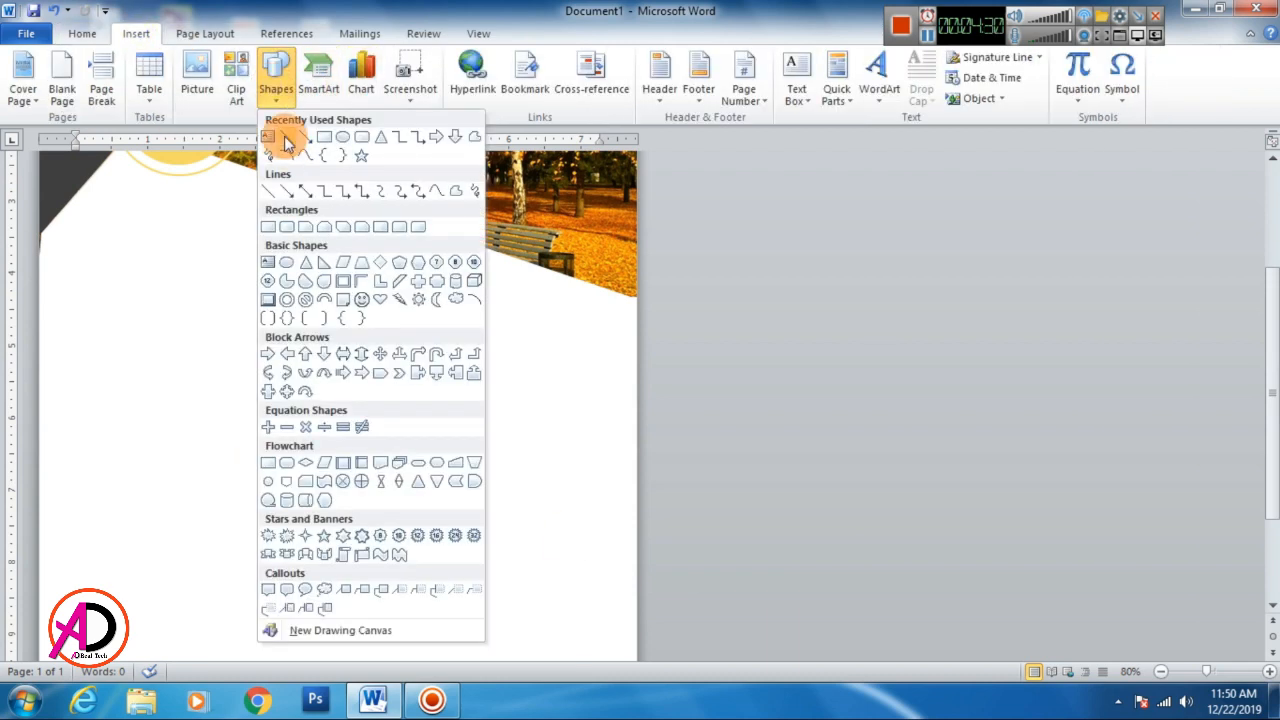
left_click(285, 140)
mouse_move(41, 236)
left_mouse_down()
mouse_move(665, 251)
mouse_move(636, 242)
left_mouse_up()
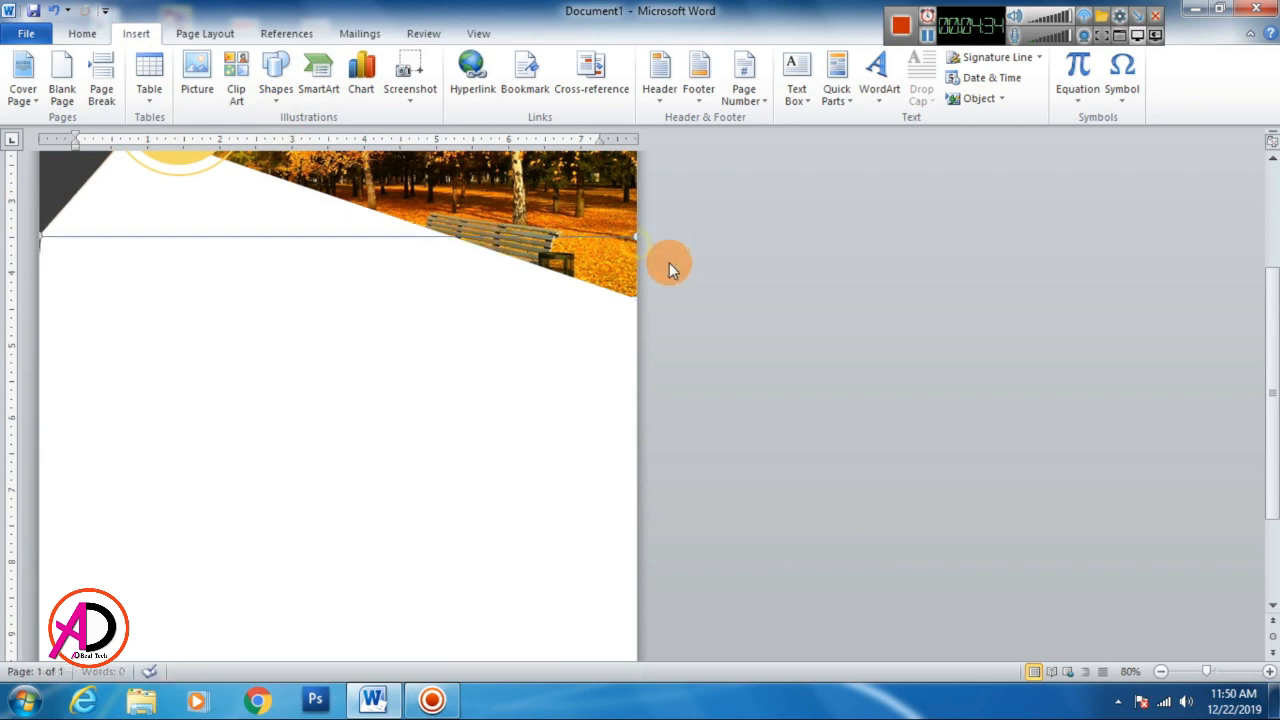
Set the line's color to the recent light yellow and its weight to 1½ pt.
left_click(462, 77)
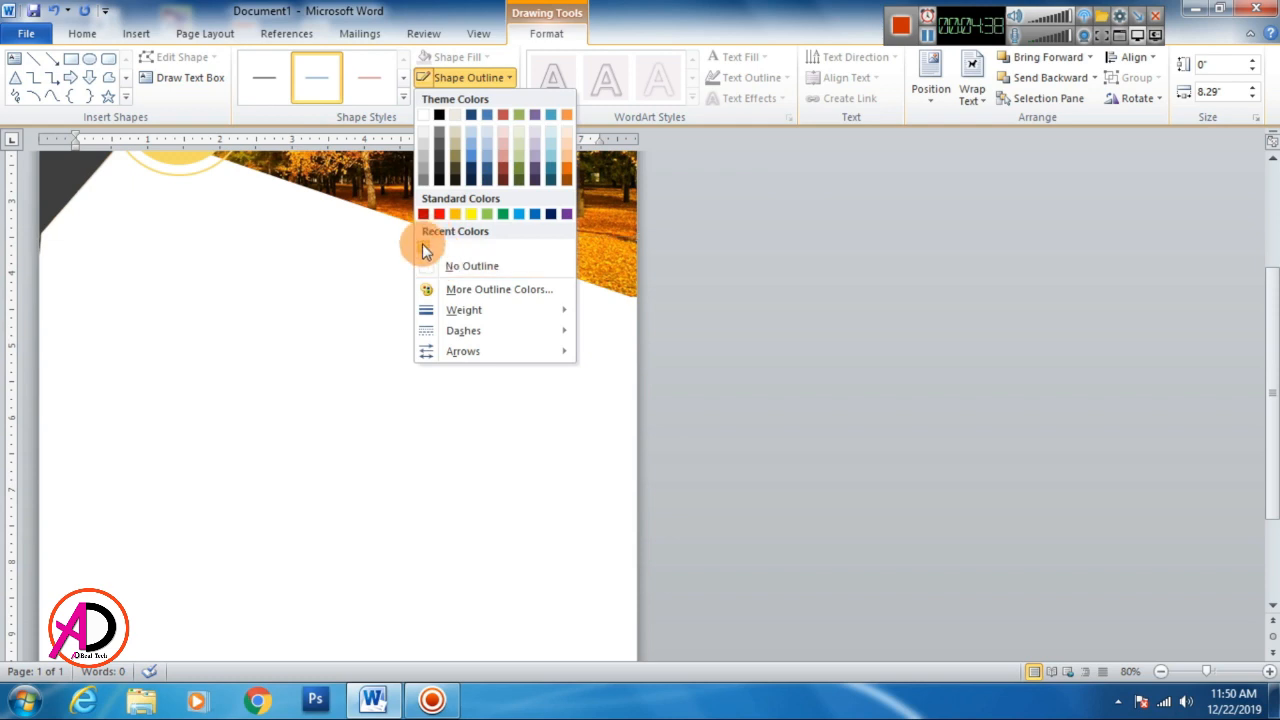
left_click(423, 246)
left_click(482, 78)
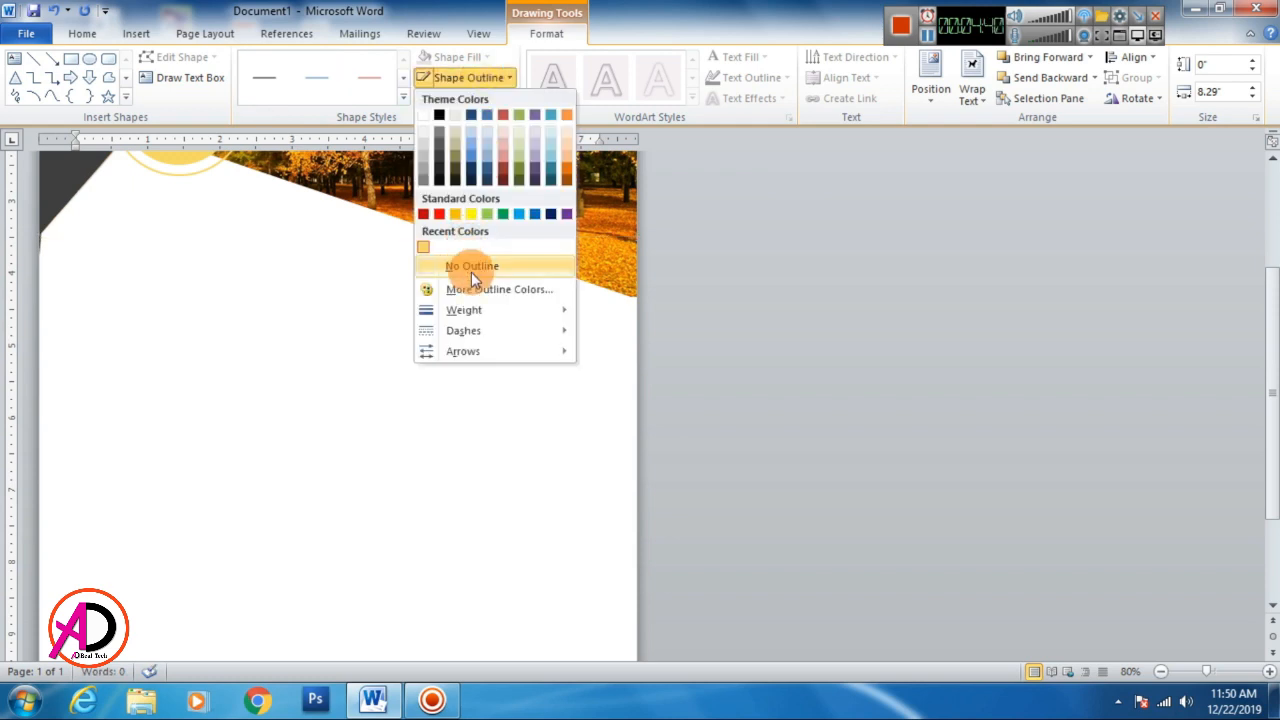
mouse_move(474, 310)
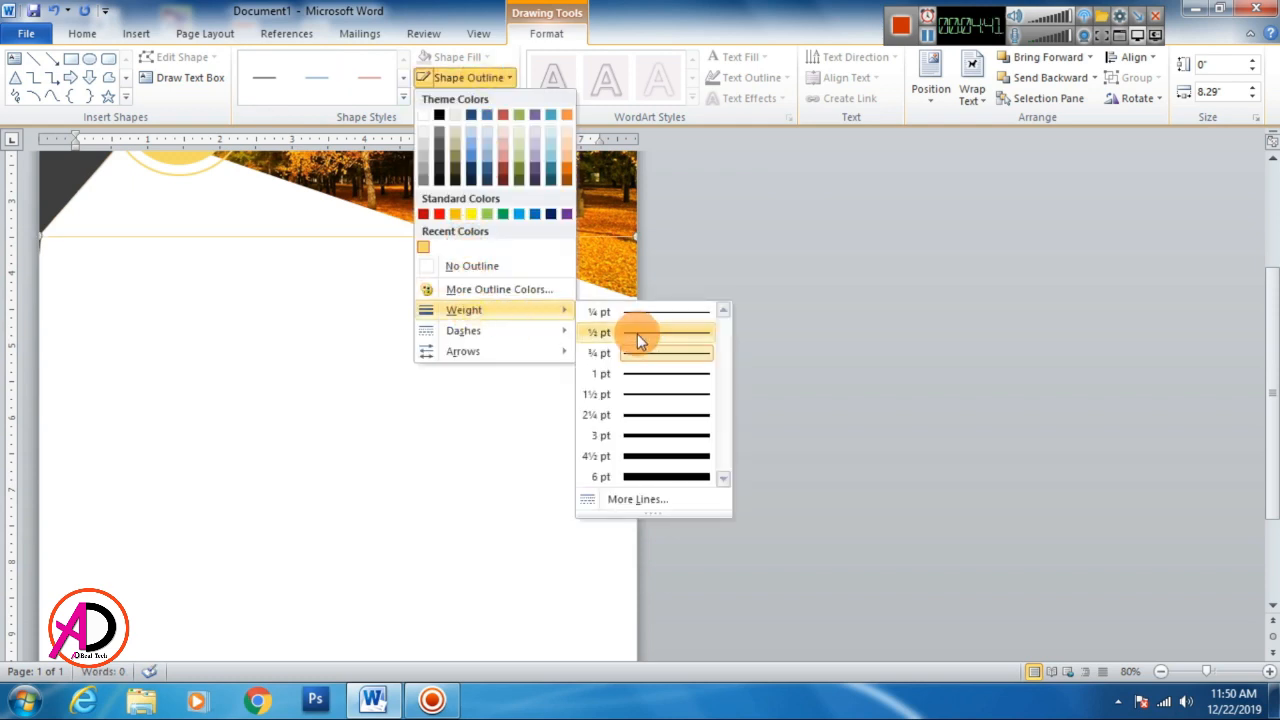
left_click(651, 389)
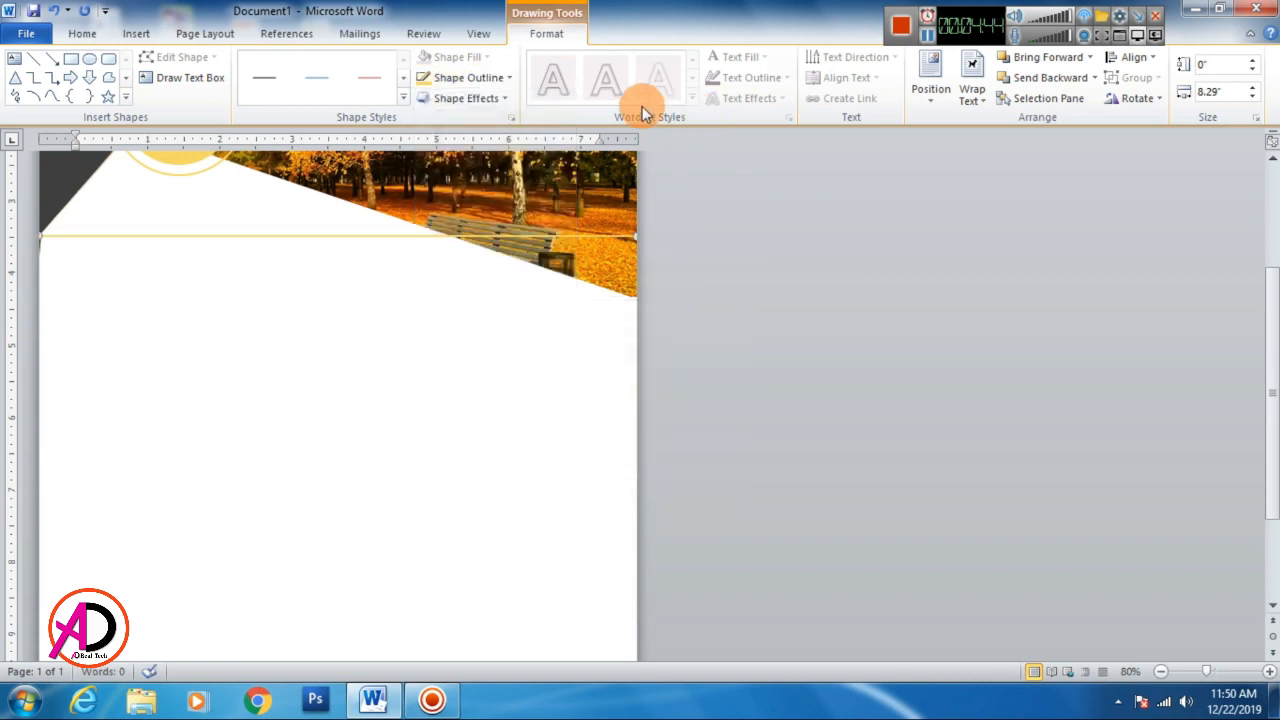
Send the yellow line backward and shorten it to end at the picture's lower diagonal edge.
left_click(1034, 76)
left_click_drag(637, 237, 453, 237)
left_click(841, 393)
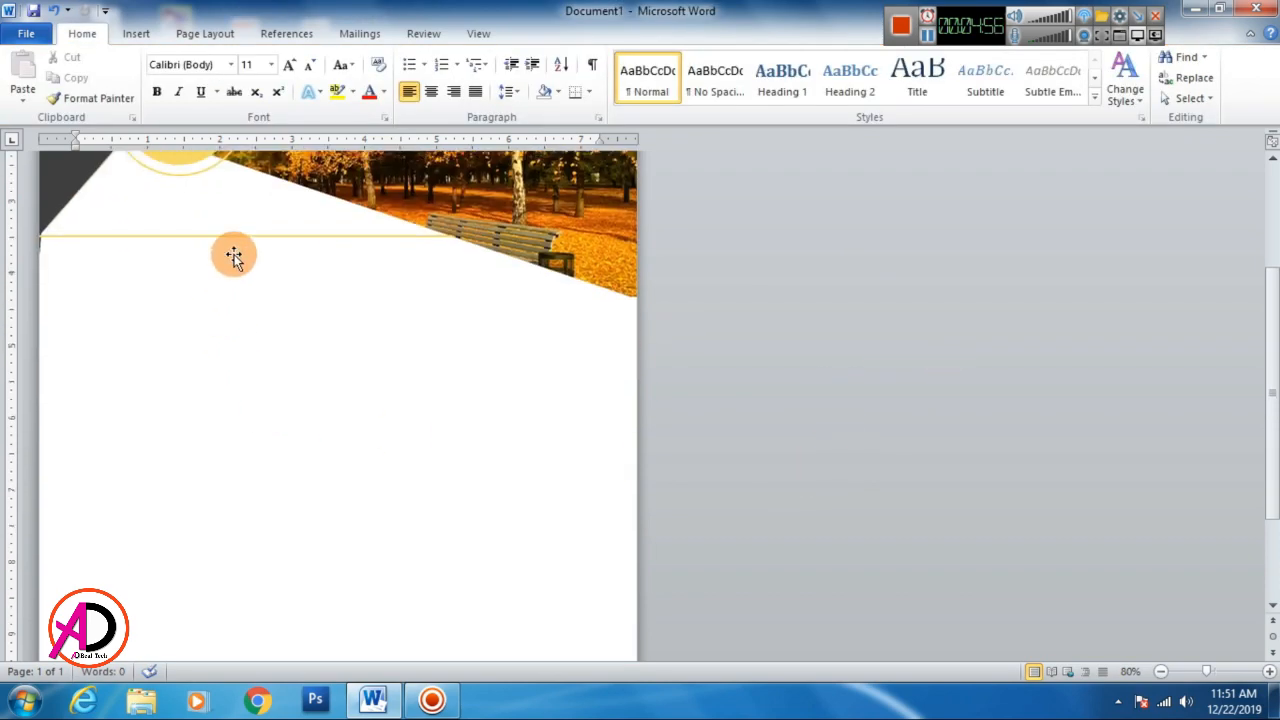
left_click(234, 238)
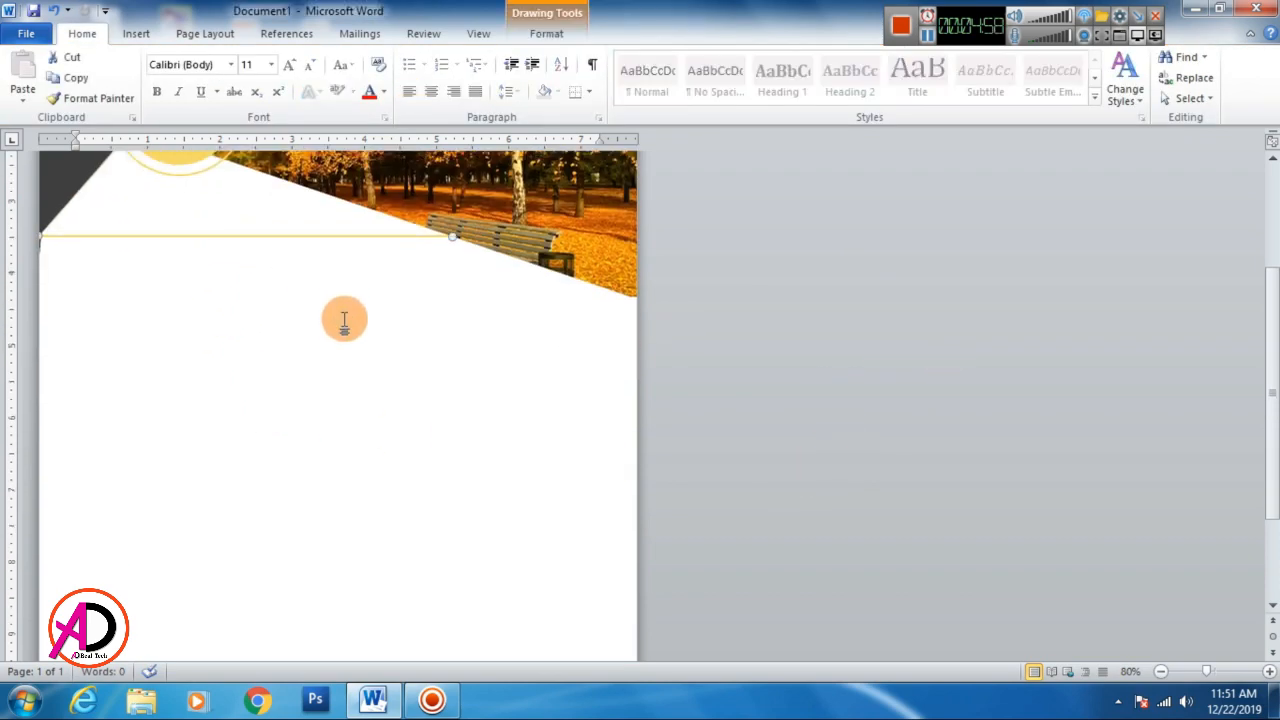
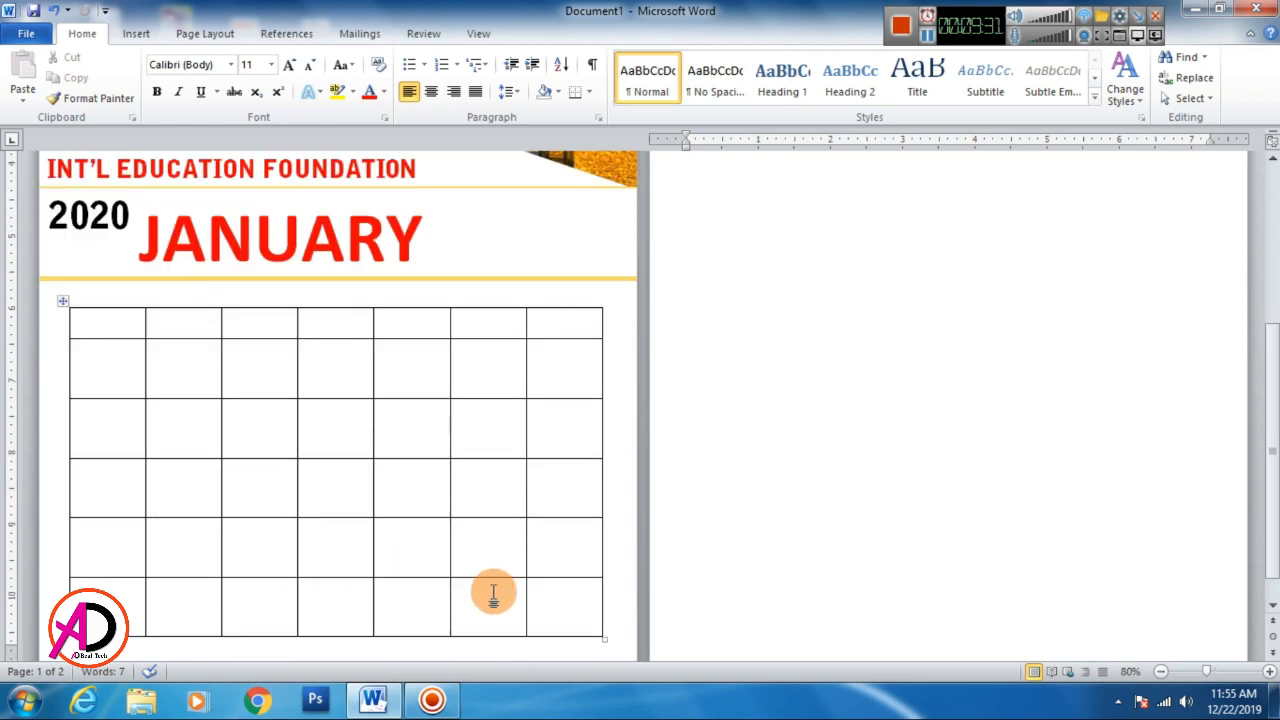
Reduce the height of the calendar table below the JANUARY heading so the document fits on one page.
left_click_drag(603, 638, 605, 632)
scroll(598, 600, "down", 1)
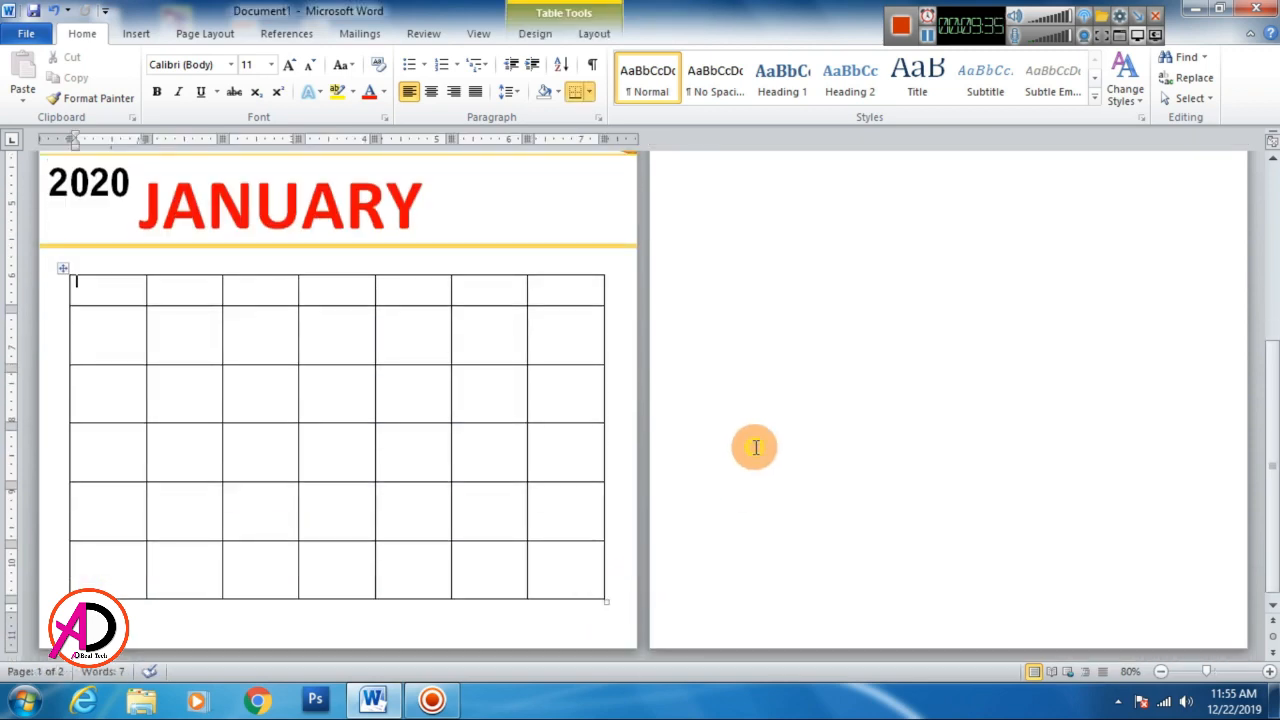
left_click(757, 443)
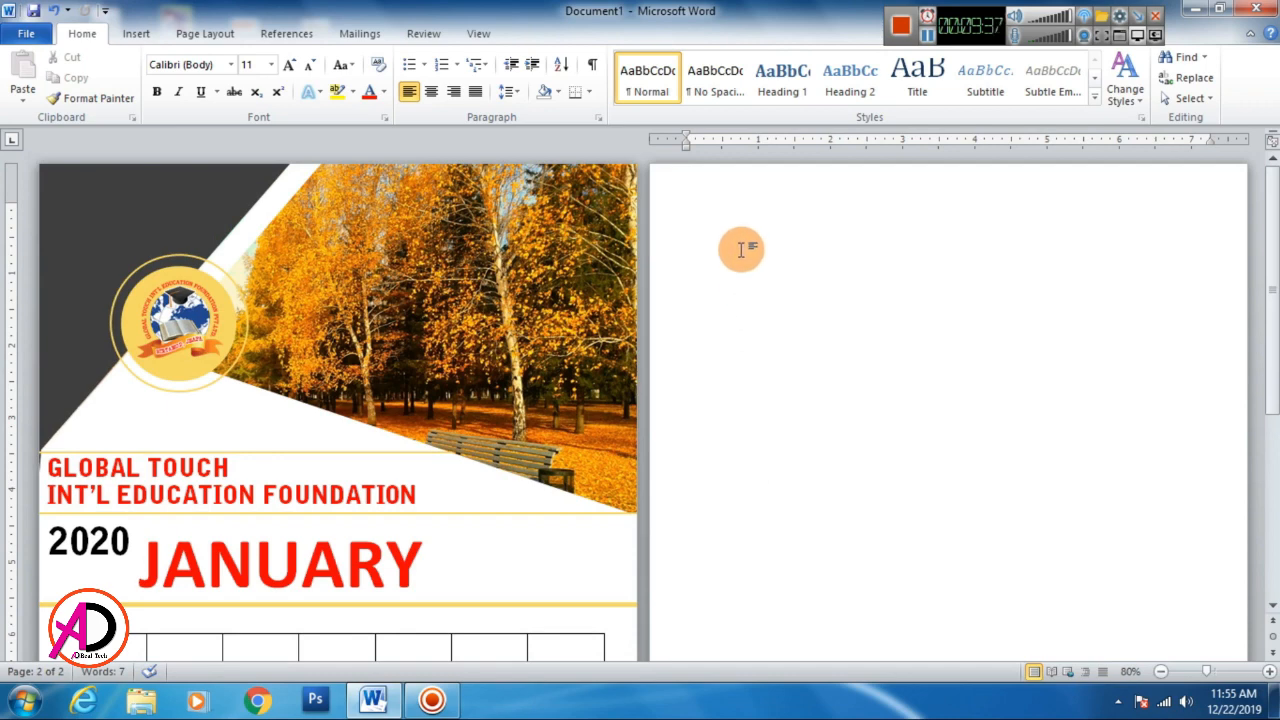
scroll(480, 600, "down", 6)
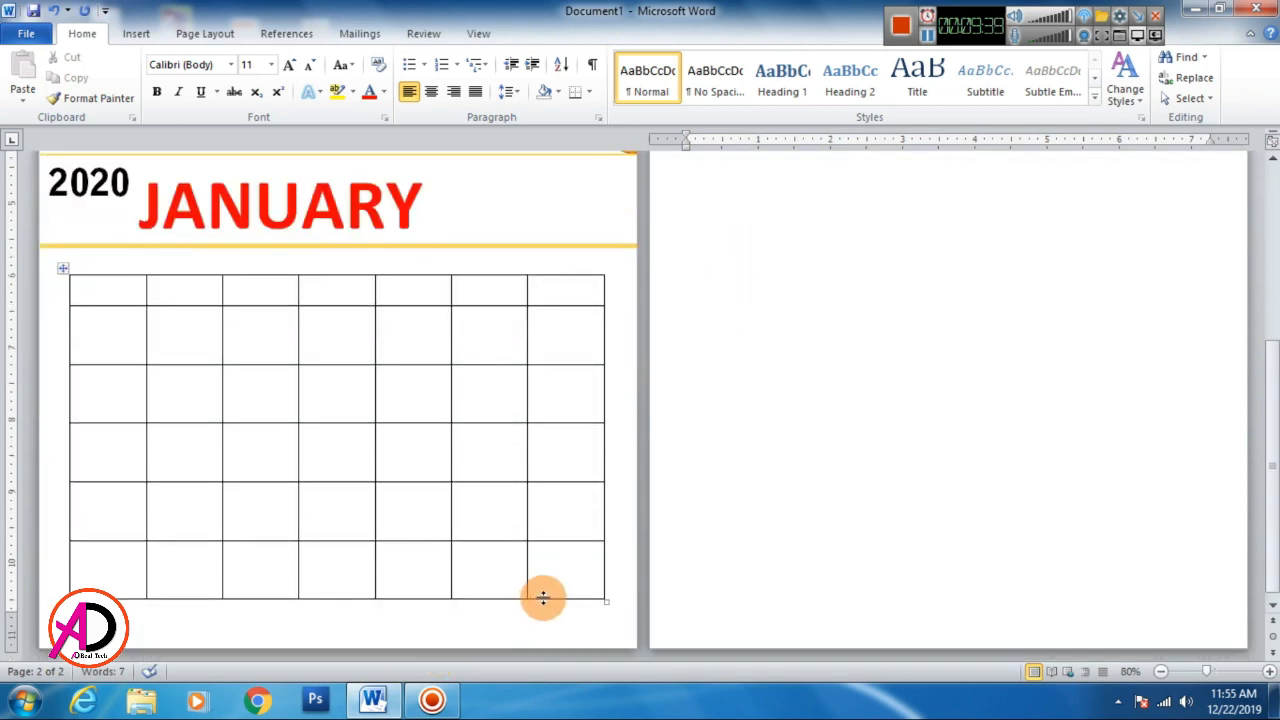
left_click_drag(603, 597, 600, 580)
left_click(400, 620)
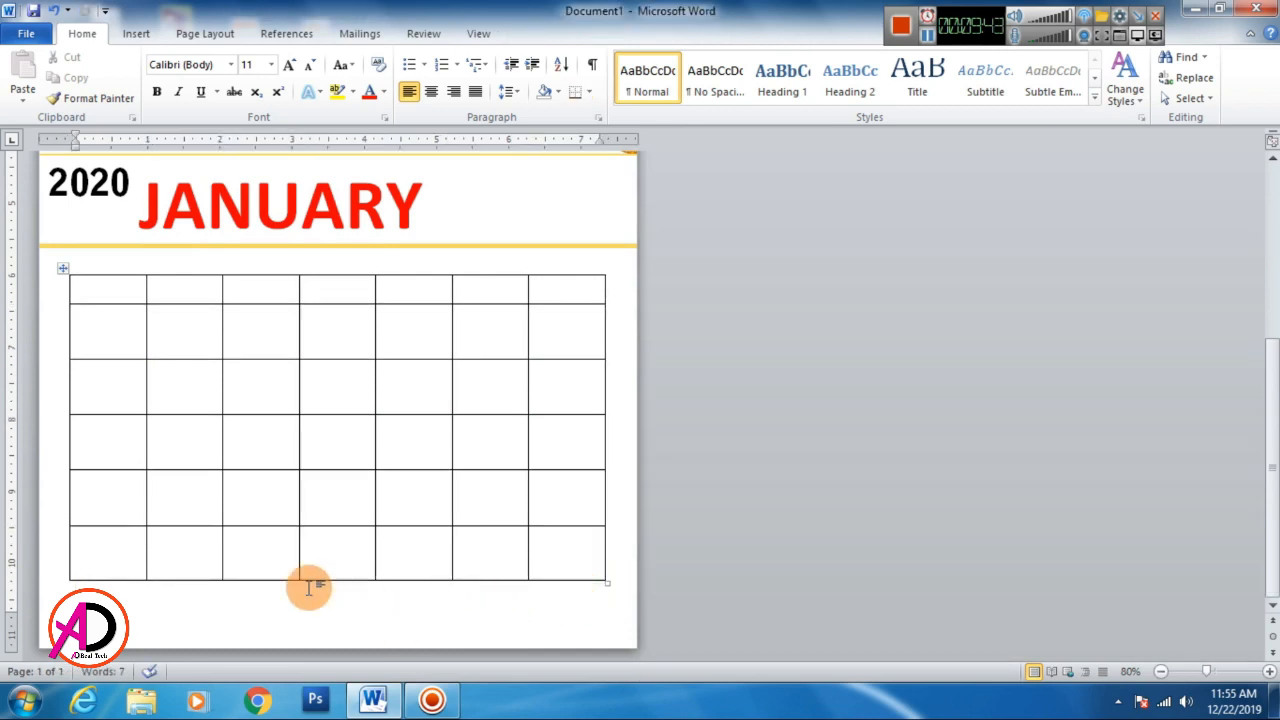
Shade the first five cells of the calendar table's header row with the recent light yellow.
left_click_drag(100, 289, 425, 289)
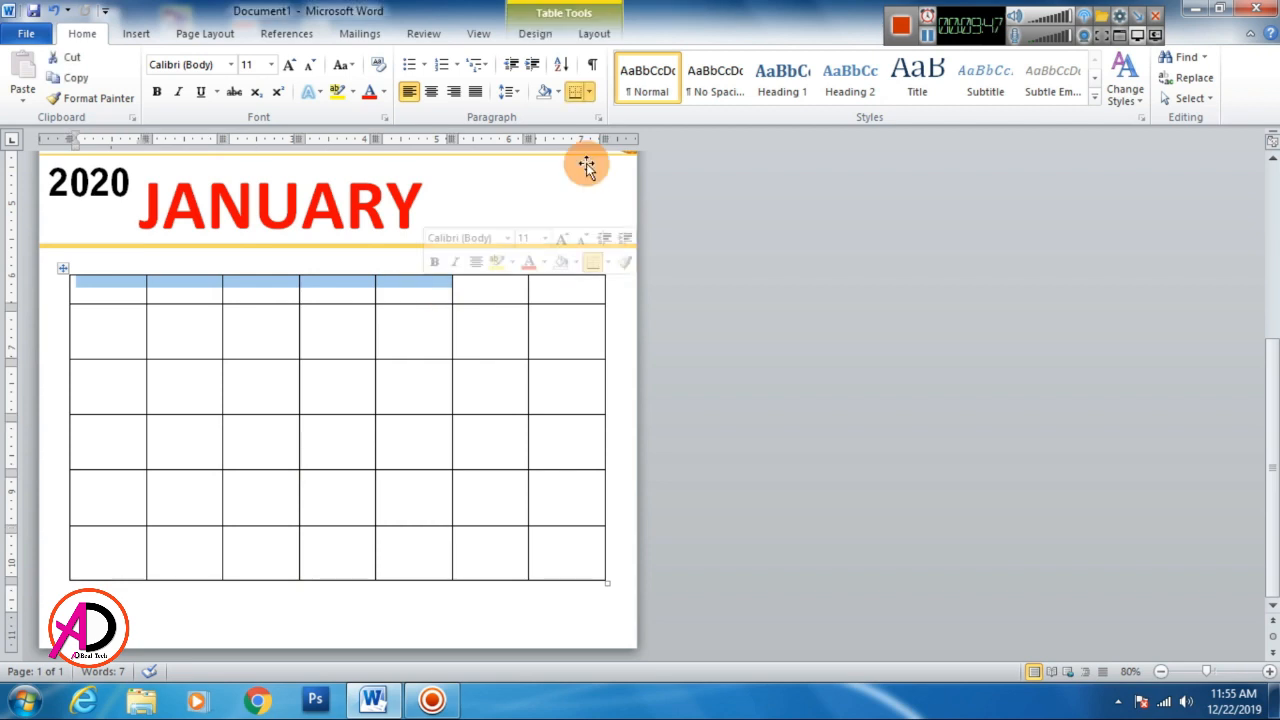
left_click(598, 34)
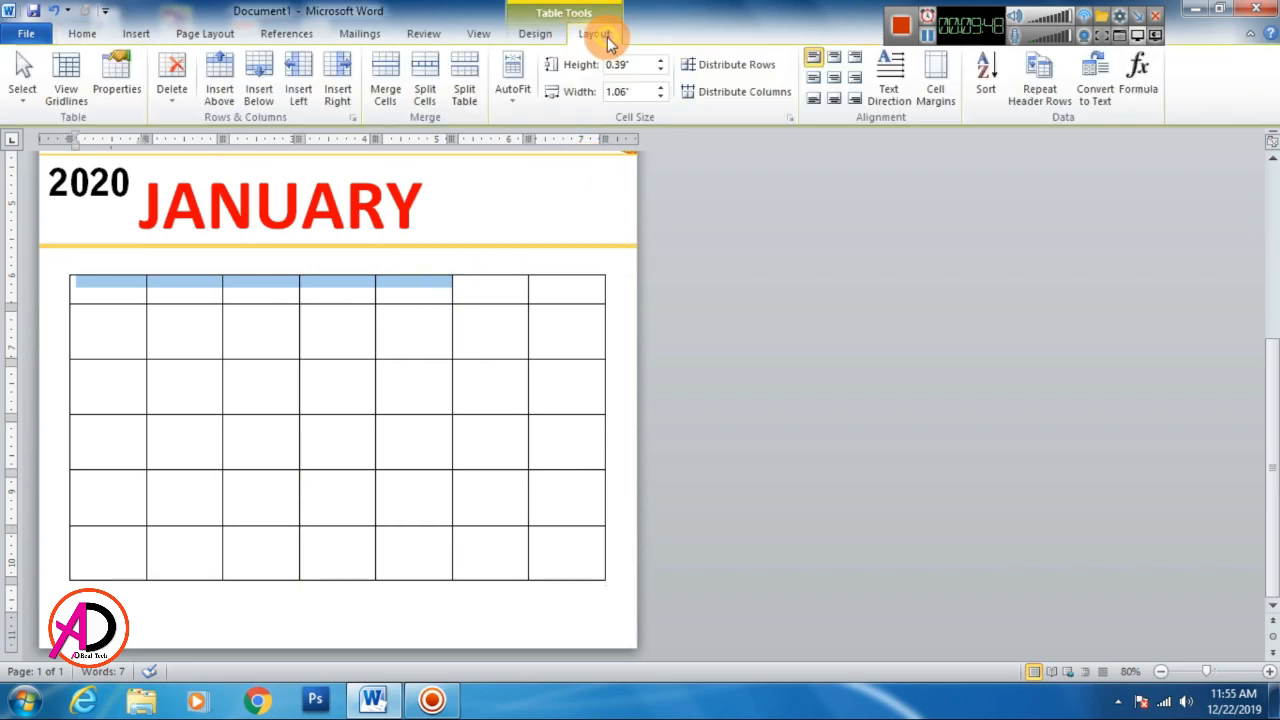
left_click(537, 34)
left_click(773, 57)
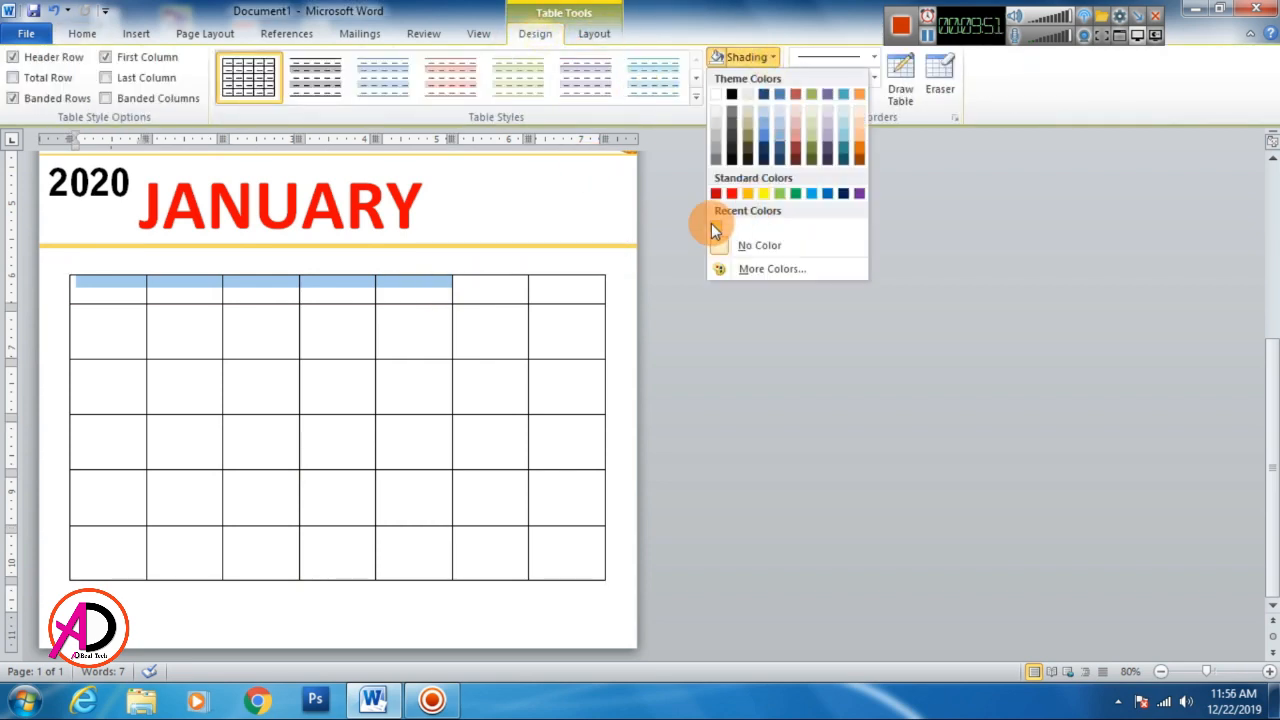
left_click(714, 225)
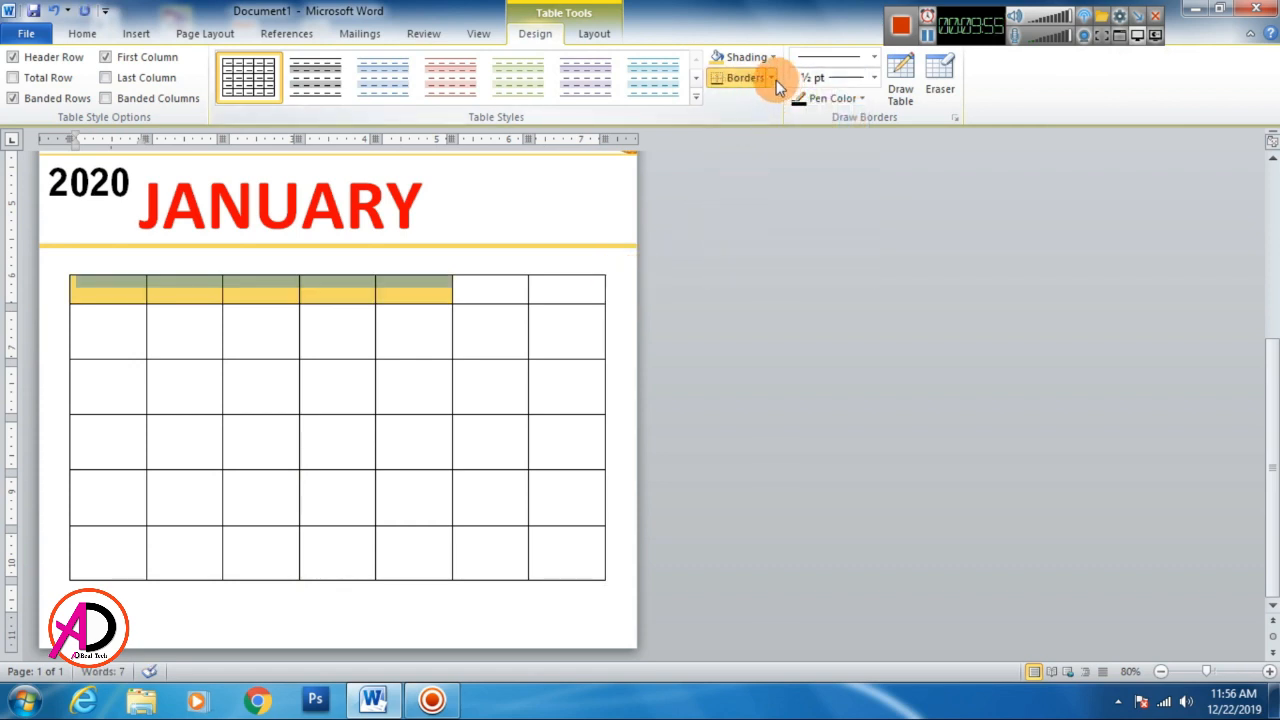
Shade the last two cells of the header row black.
left_click_drag(500, 286, 591, 284)
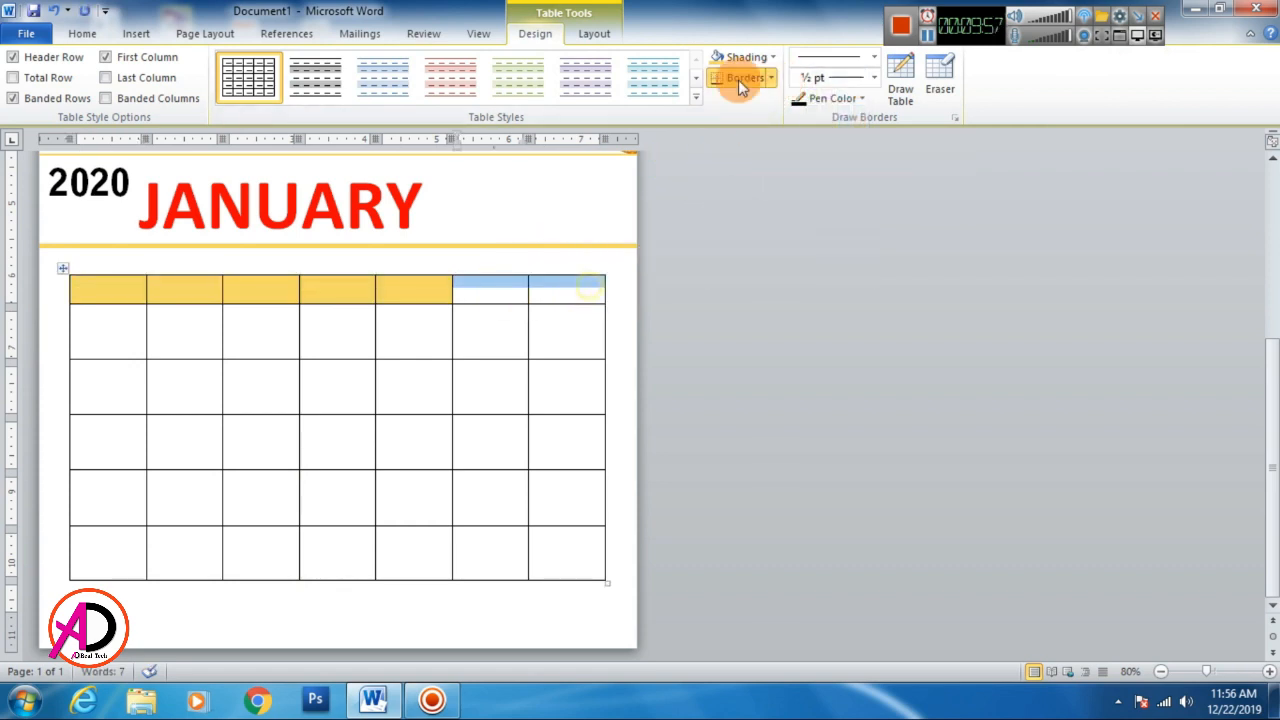
left_click(773, 57)
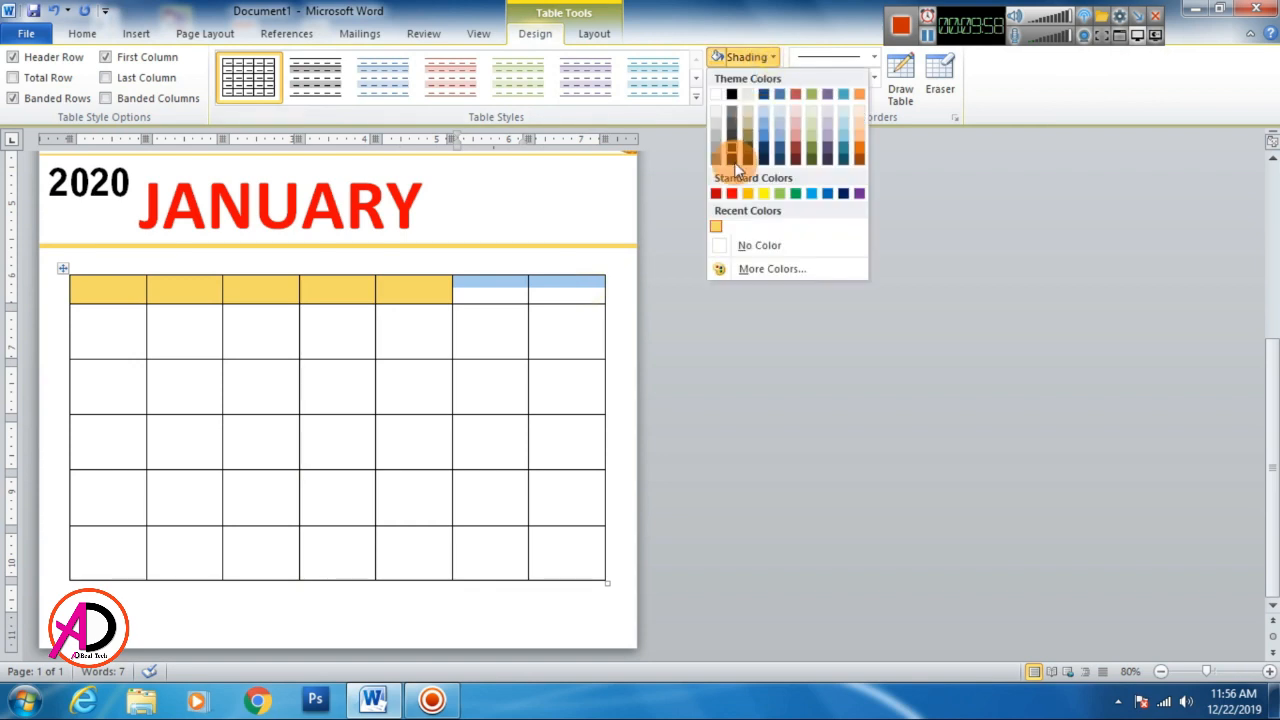
left_click(731, 100)
left_click(717, 355)
Set the header row's font size to 22 and enter the weekday abbreviations MON, TUE, WED, THU, FRI, SAT and SUN.
left_click_drag(124, 288, 531, 283)
left_click(80, 34)
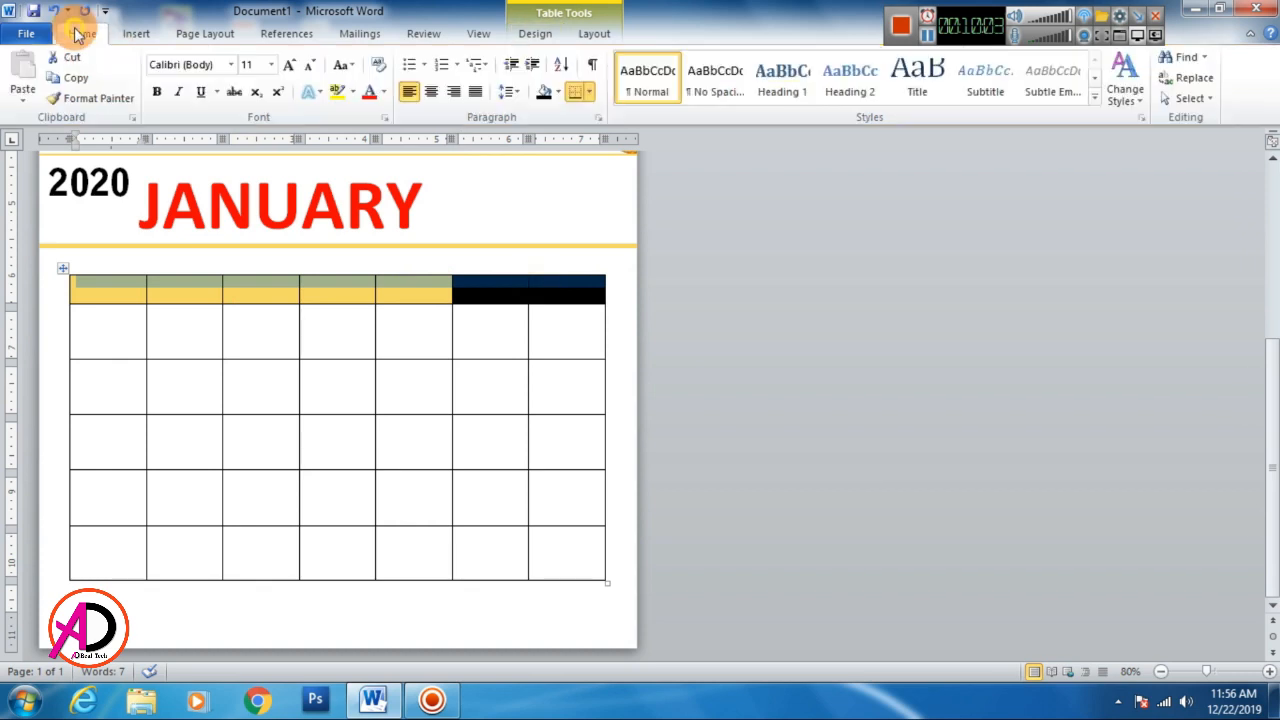
left_click(289, 67)
left_click(289, 67)
left_click(289, 67)
left_click(289, 67)
left_click(289, 67)
left_click(289, 67)
left_click(103, 286)
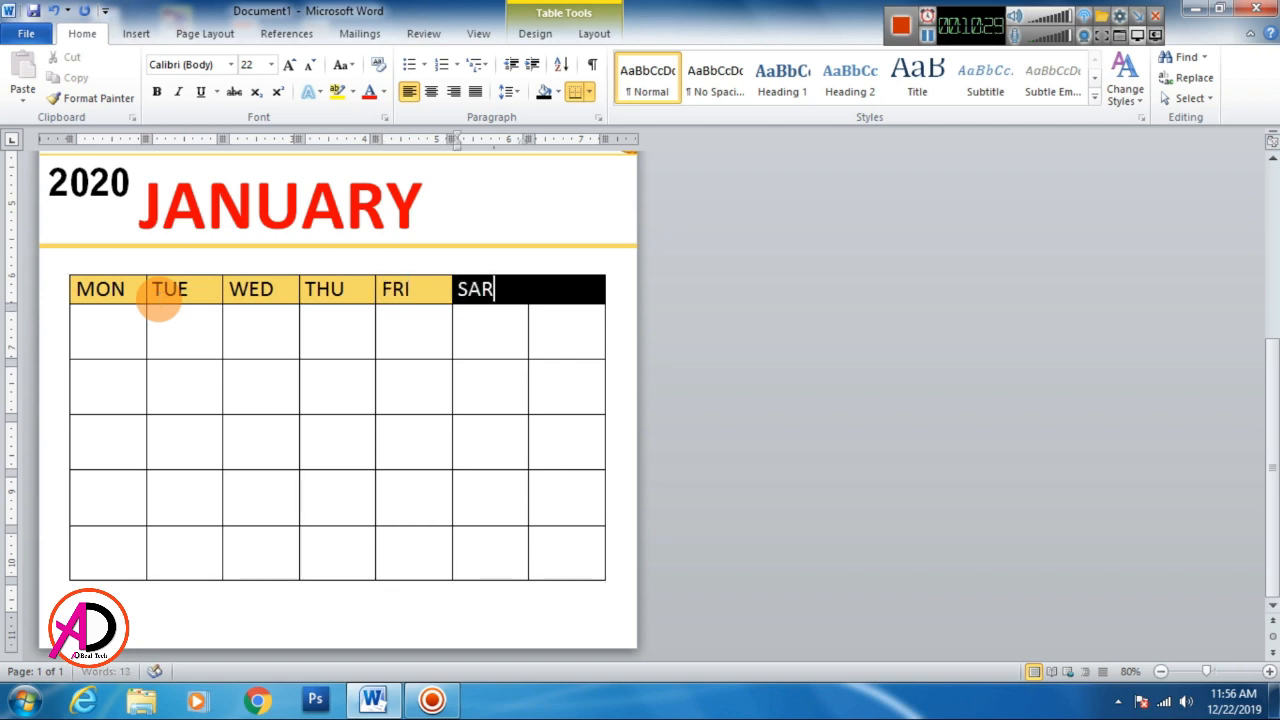
key("Tab")
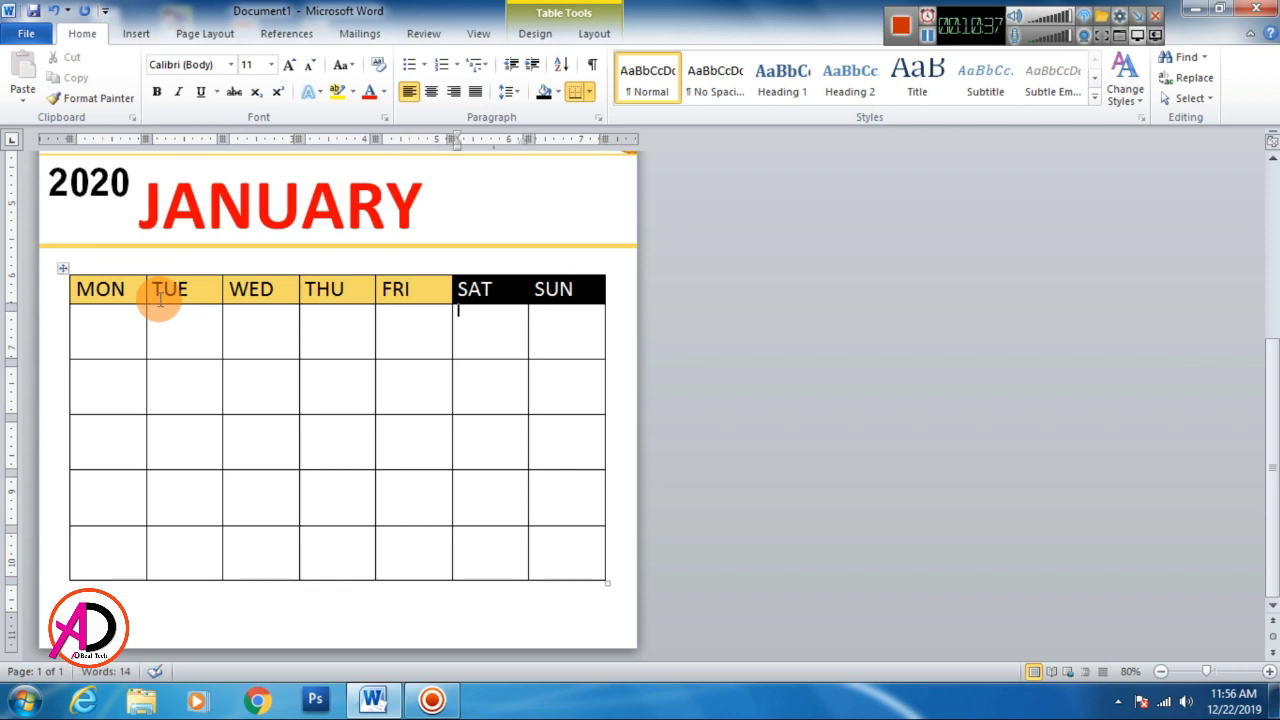
Center the contents of the five date rows both ways and align the weekday headings to the top center of their cells.
left_click_drag(103, 309, 563, 551)
left_click(594, 33)
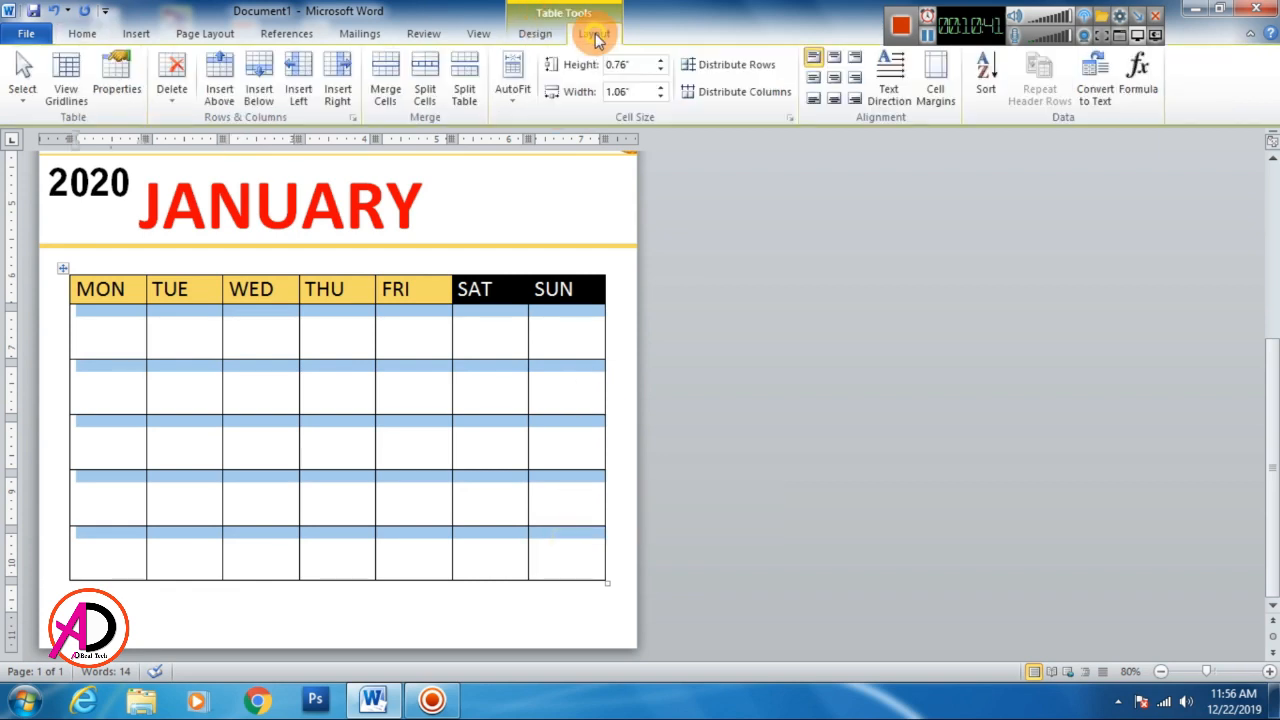
left_click(834, 79)
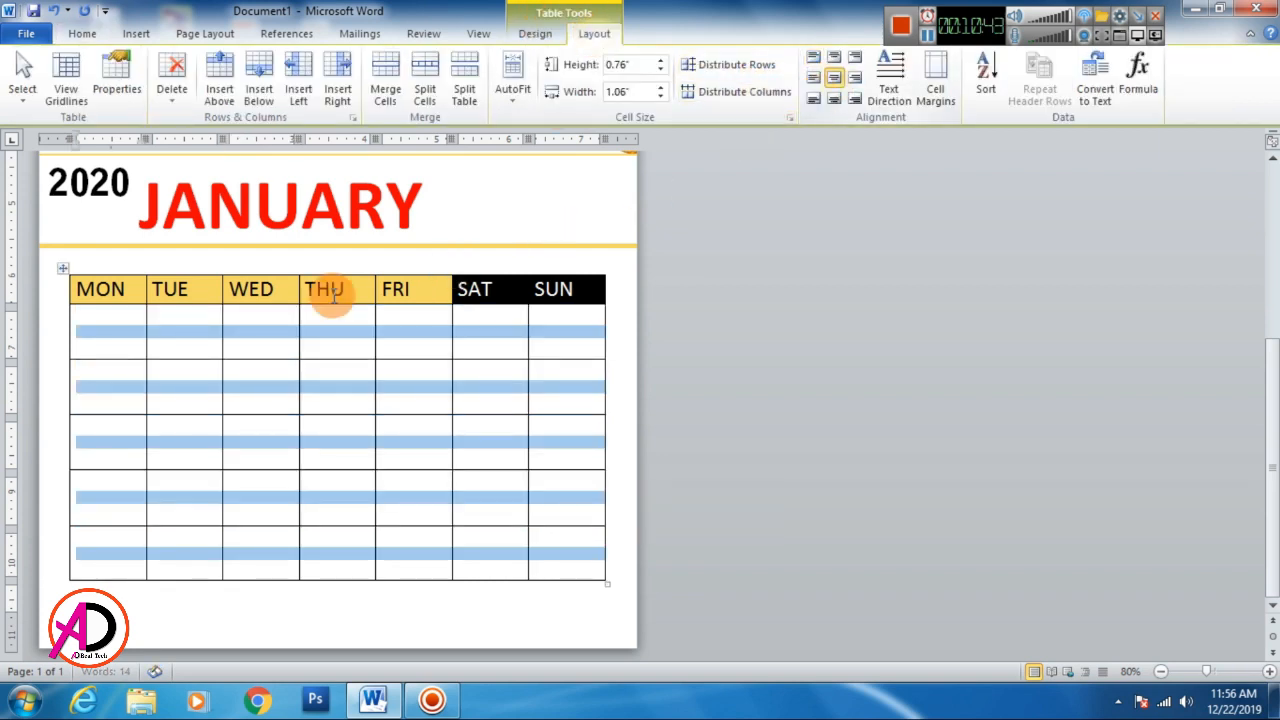
left_click_drag(100, 289, 505, 278)
left_click(834, 57)
left_click(565, 300)
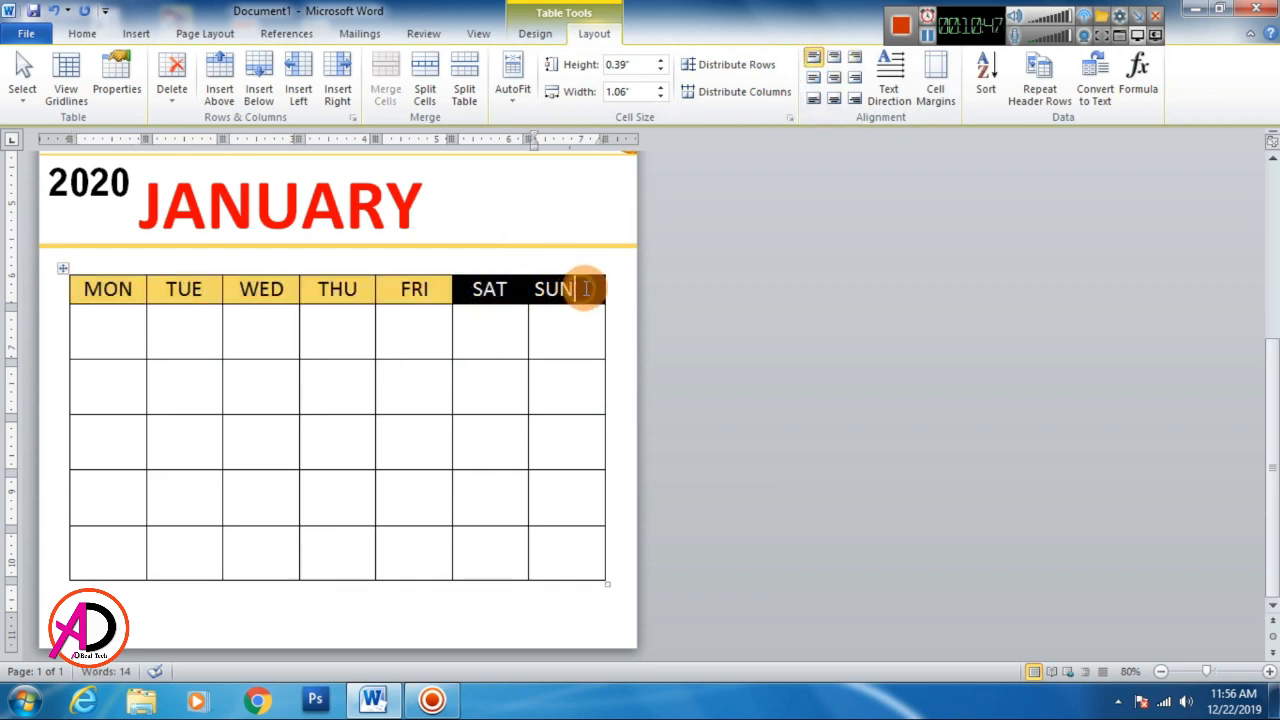
left_click(838, 62)
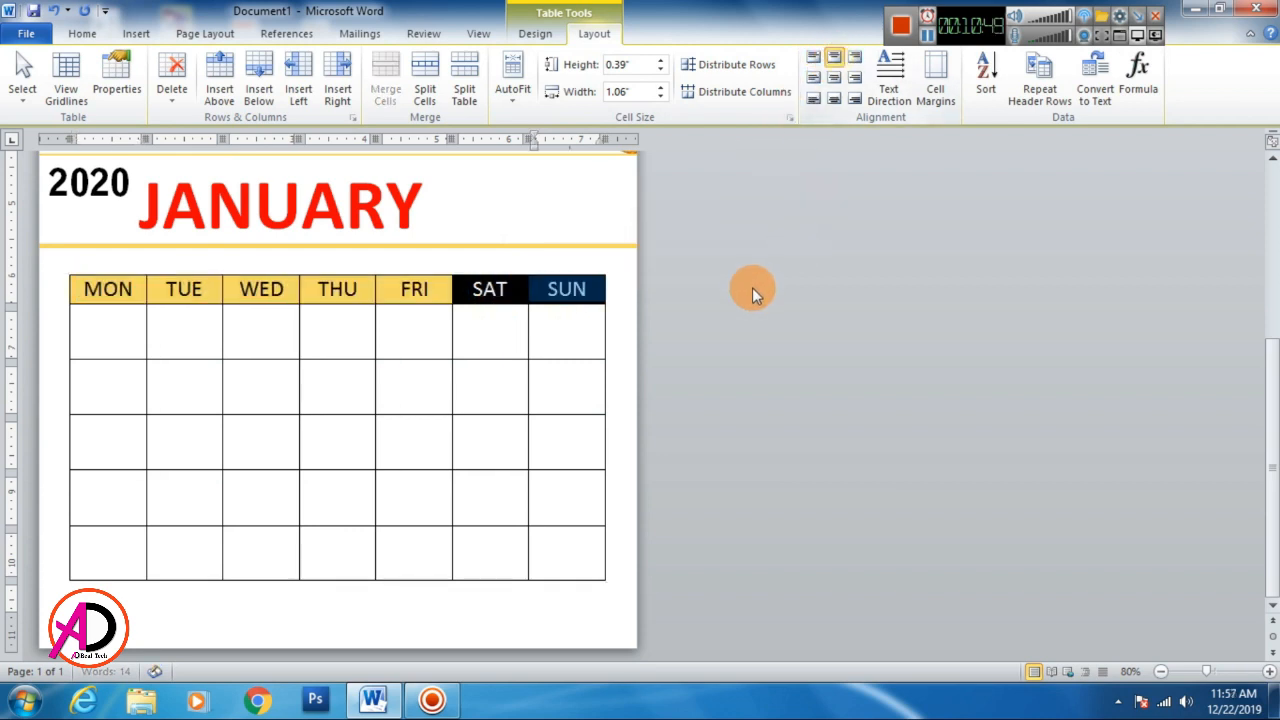
Set the font size of the five empty date rows to 24.
left_click_drag(110, 331, 534, 537)
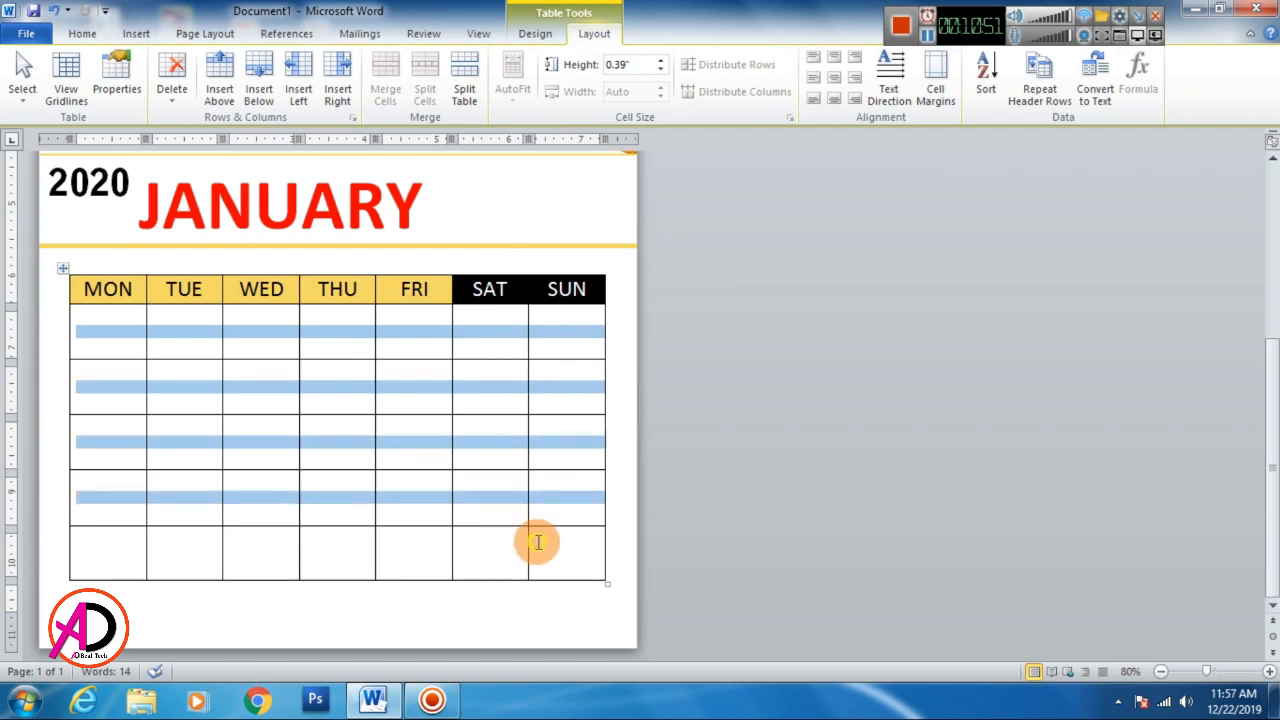
left_click(84, 33)
left_click(289, 65)
left_click(289, 65)
left_click(289, 65)
left_click(289, 65)
left_click(289, 65)
left_click(289, 65)
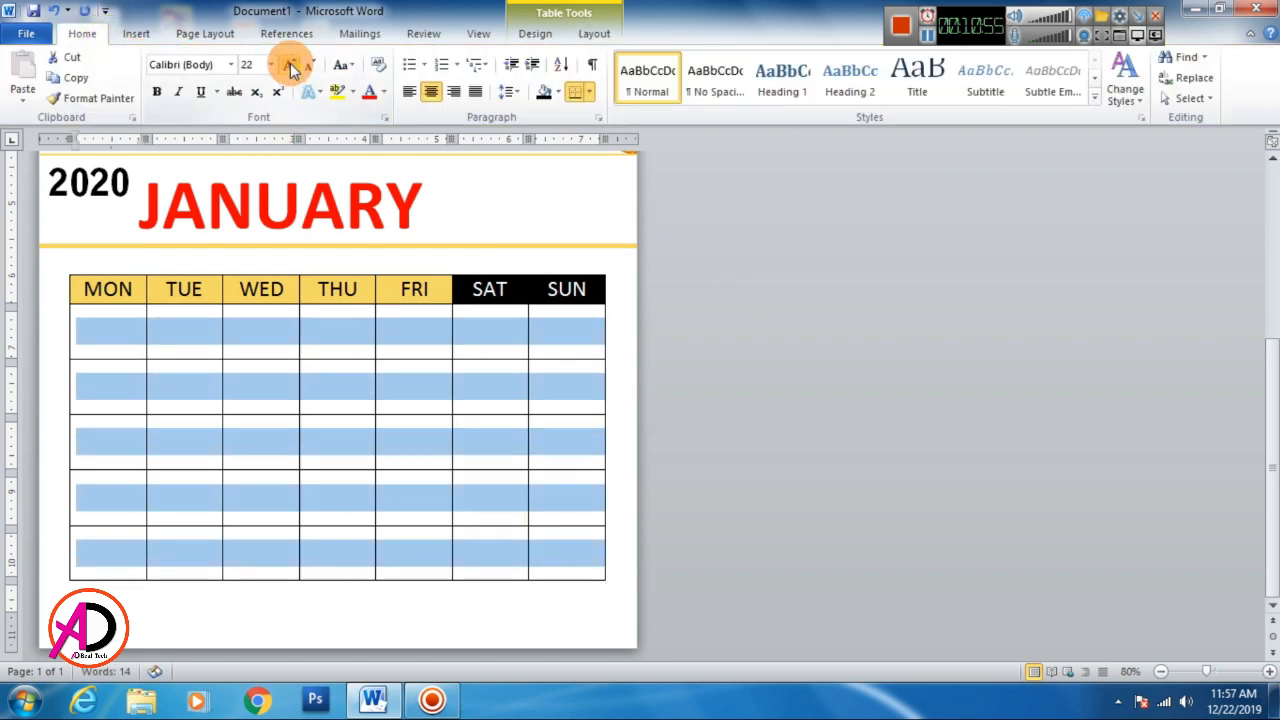
left_click(289, 65)
Enter the dates 1 to 12 in consecutive cells, starting under WED in the first date row.
left_click(109, 323)
left_click(172, 325)
left_click(270, 329)
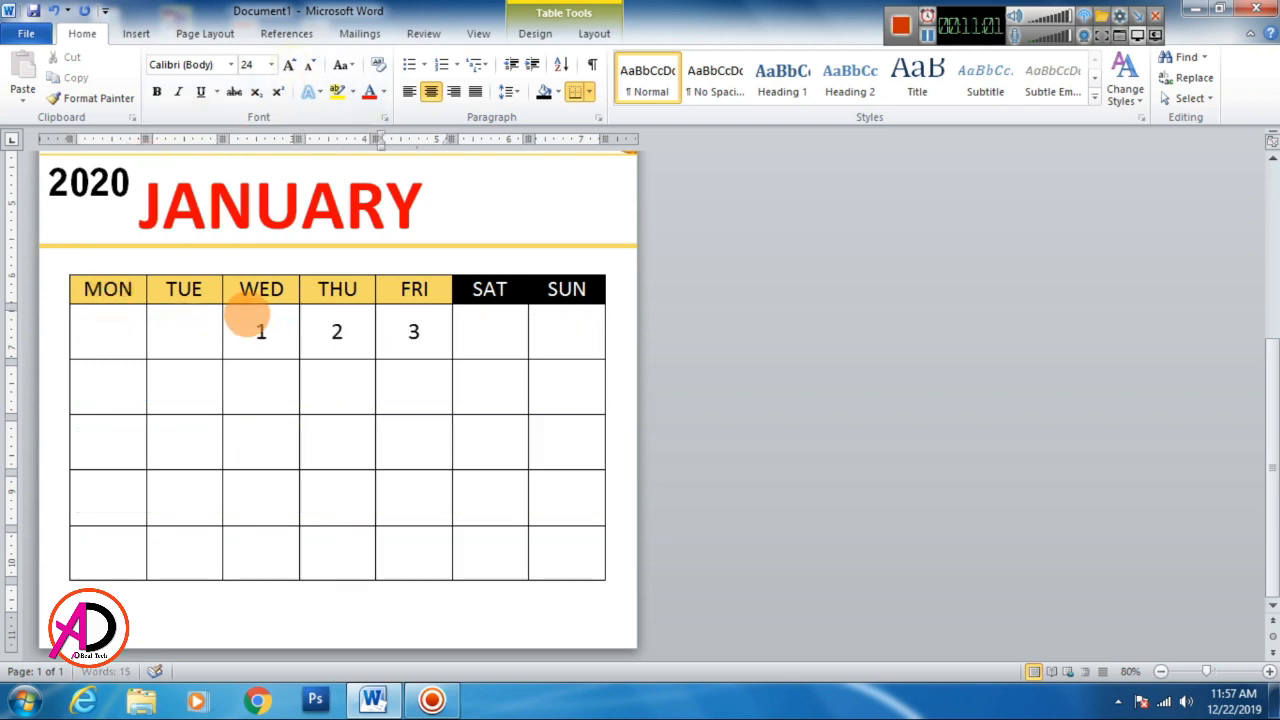
type("5")
key("Tab")
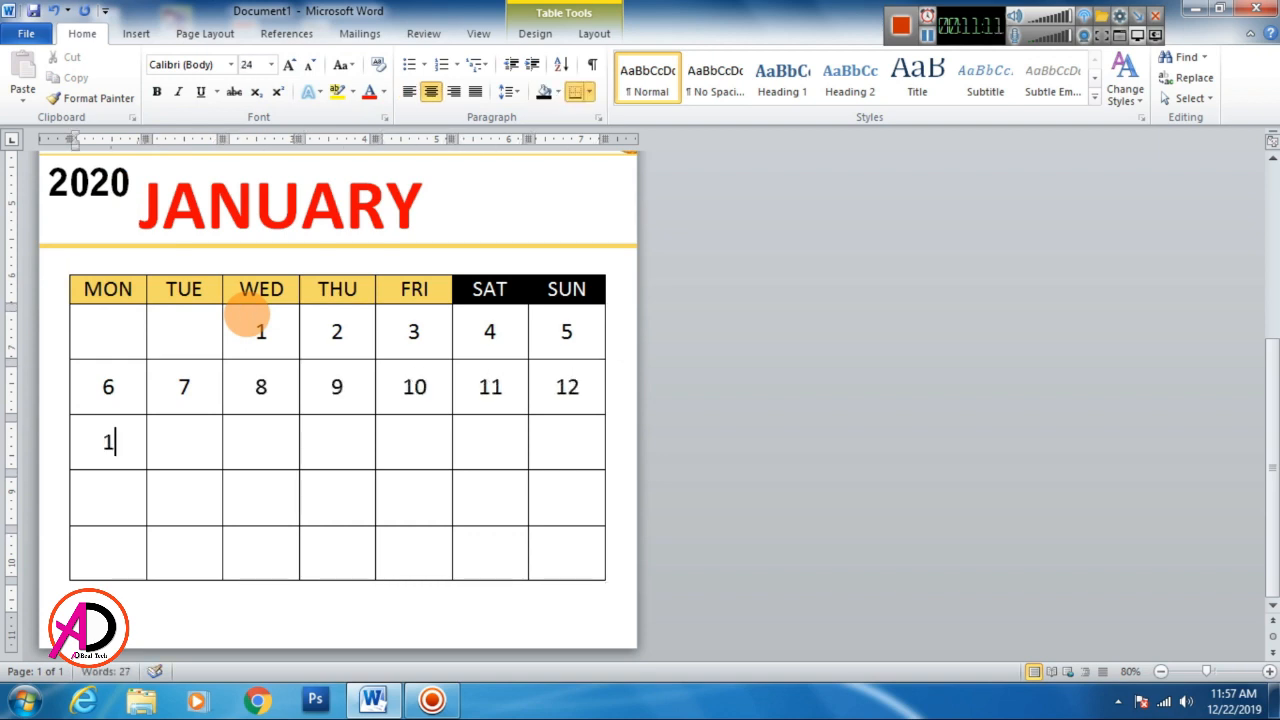
Enter the dates 13 to 23 in consecutive cells, starting under MON in the third date row.
type("15")
key("Tab")
type("16")
key("Tab")
type("17")
key("Tab")
type("18")
key("Tab")
type("19")
key("Tab")
type("20")
key("Tab")
type("21")
key("Tab")
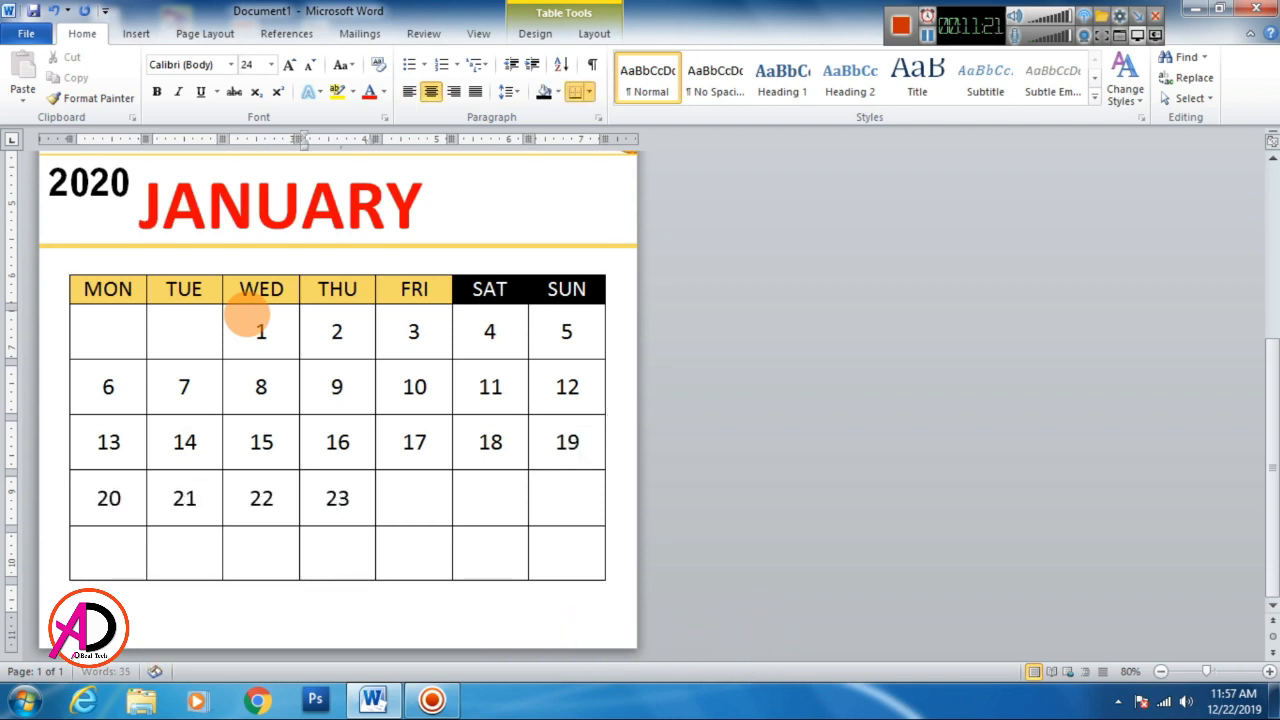
Fill in the remaining January dates 24 to 31, ending under FRI in the last row.
type("25")
key("Tab")
type("2")
key("Tab")
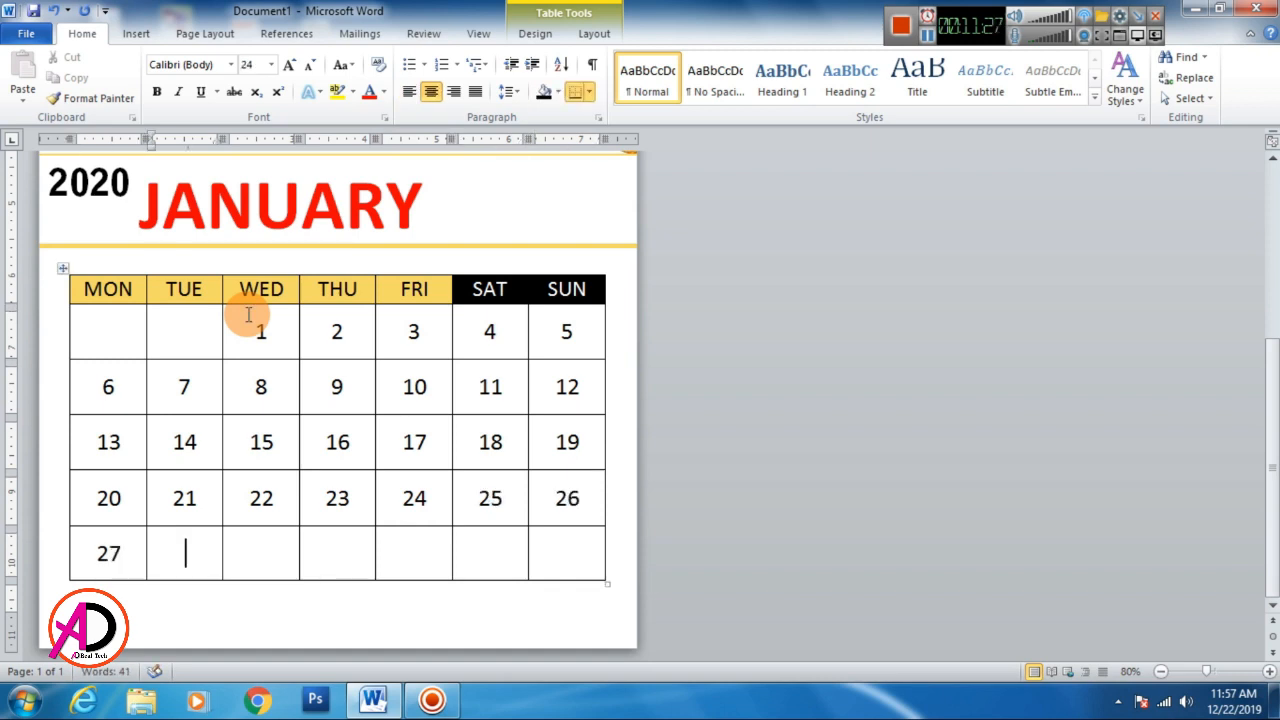
type("28")
key("Tab")
type("2")
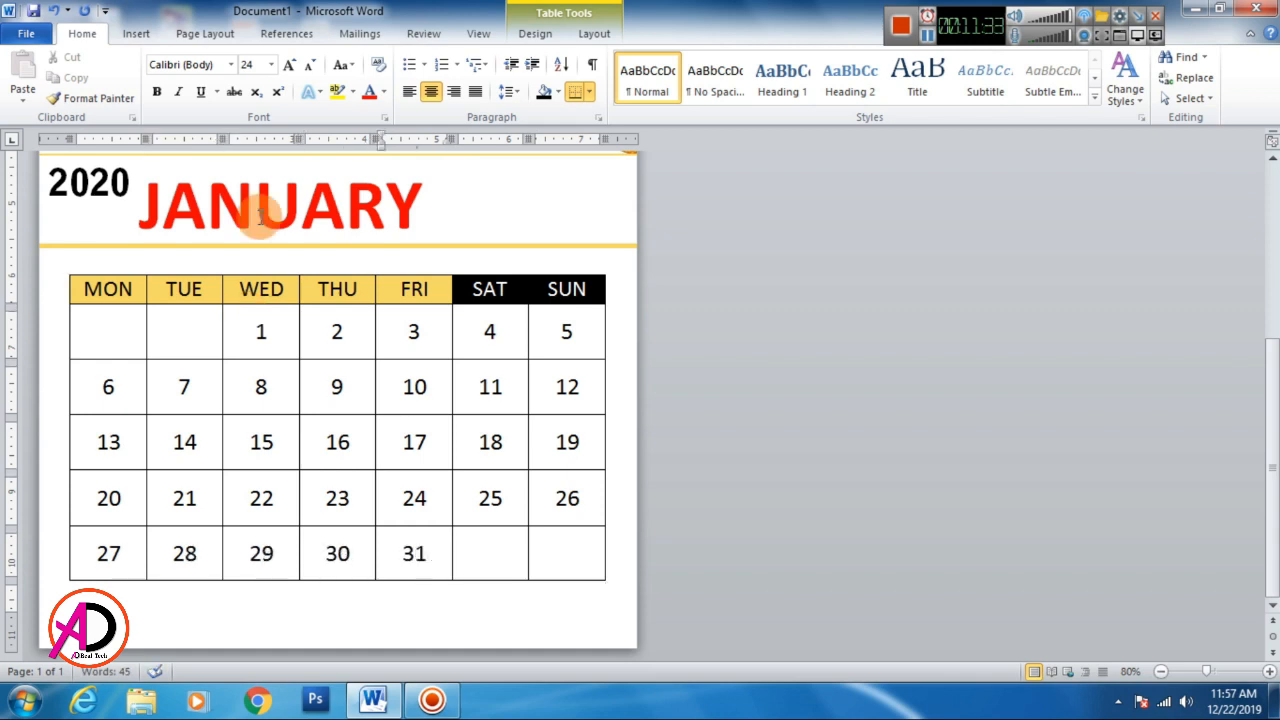
Increase the font size of all the date cells to 30.
left_click_drag(250, 328, 473, 549)
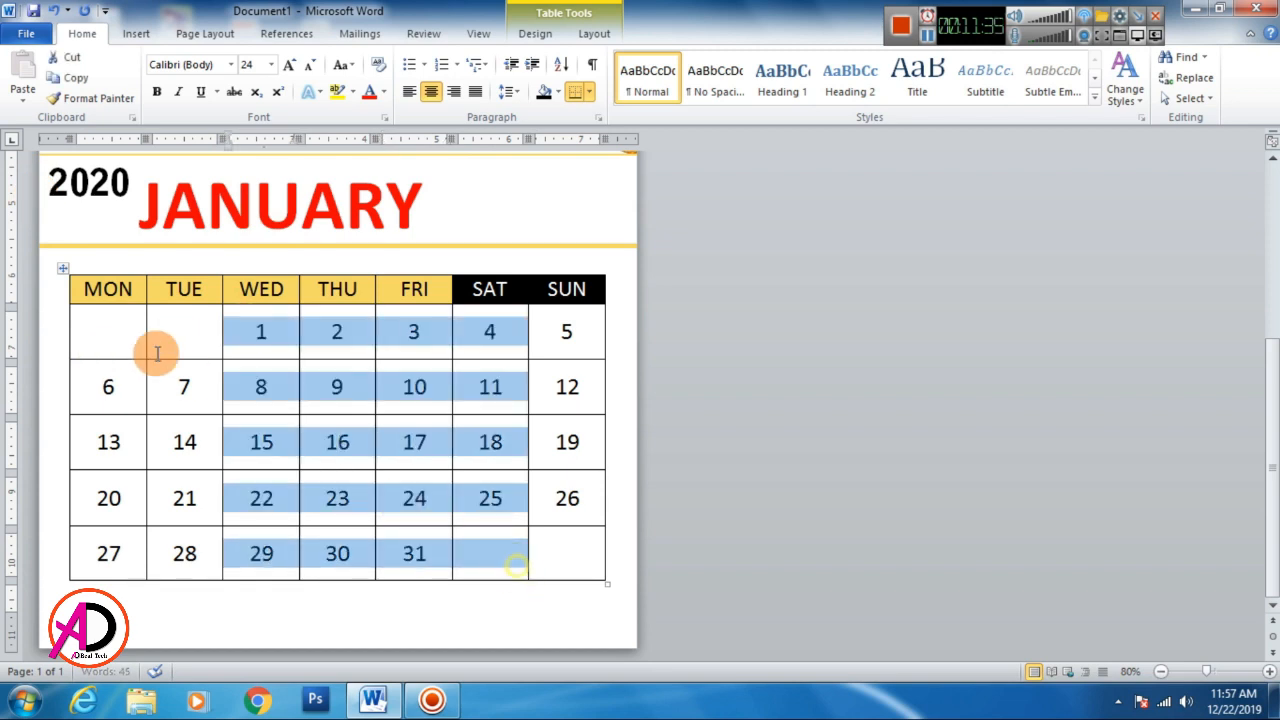
left_click_drag(109, 314, 575, 573)
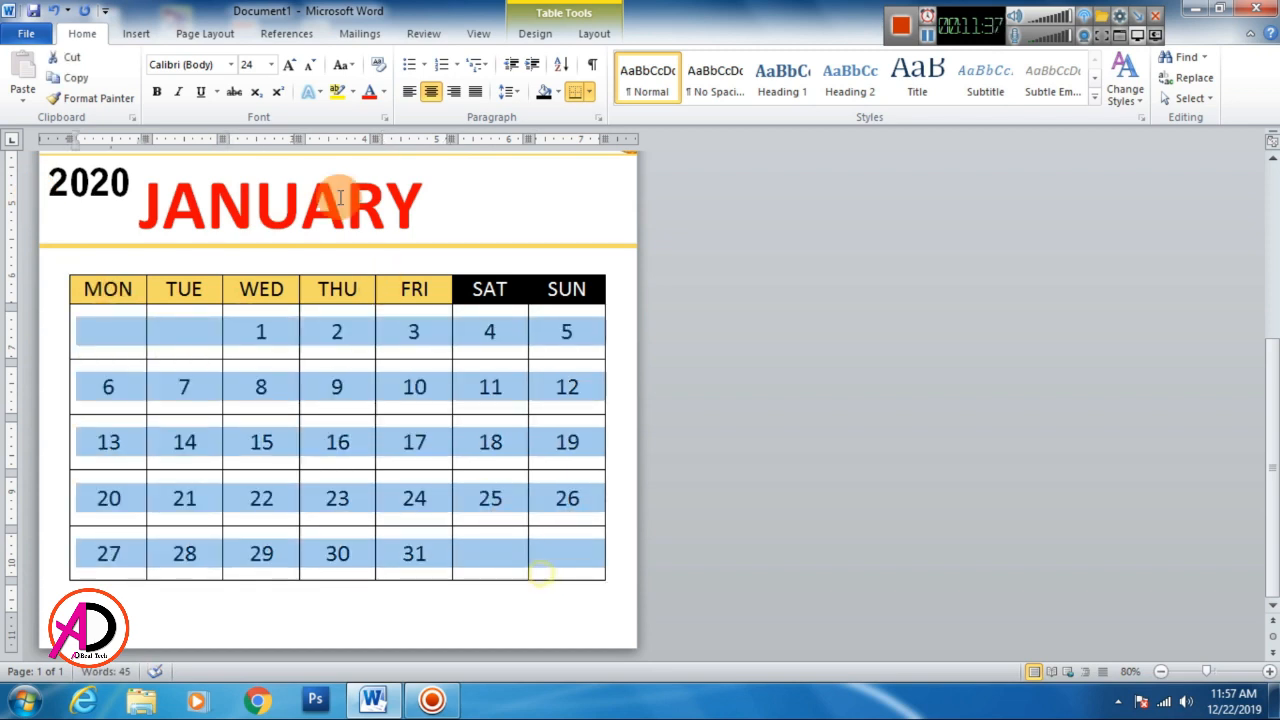
left_click(288, 66)
left_click(289, 66)
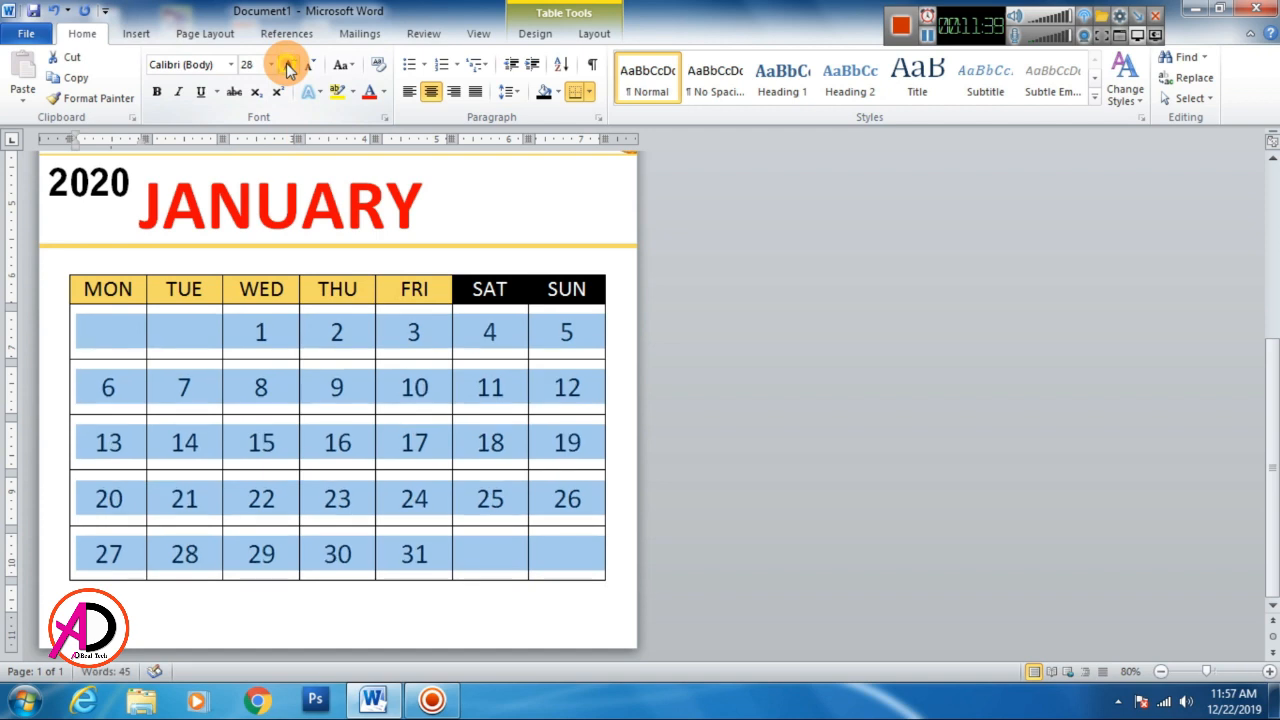
left_click(289, 66)
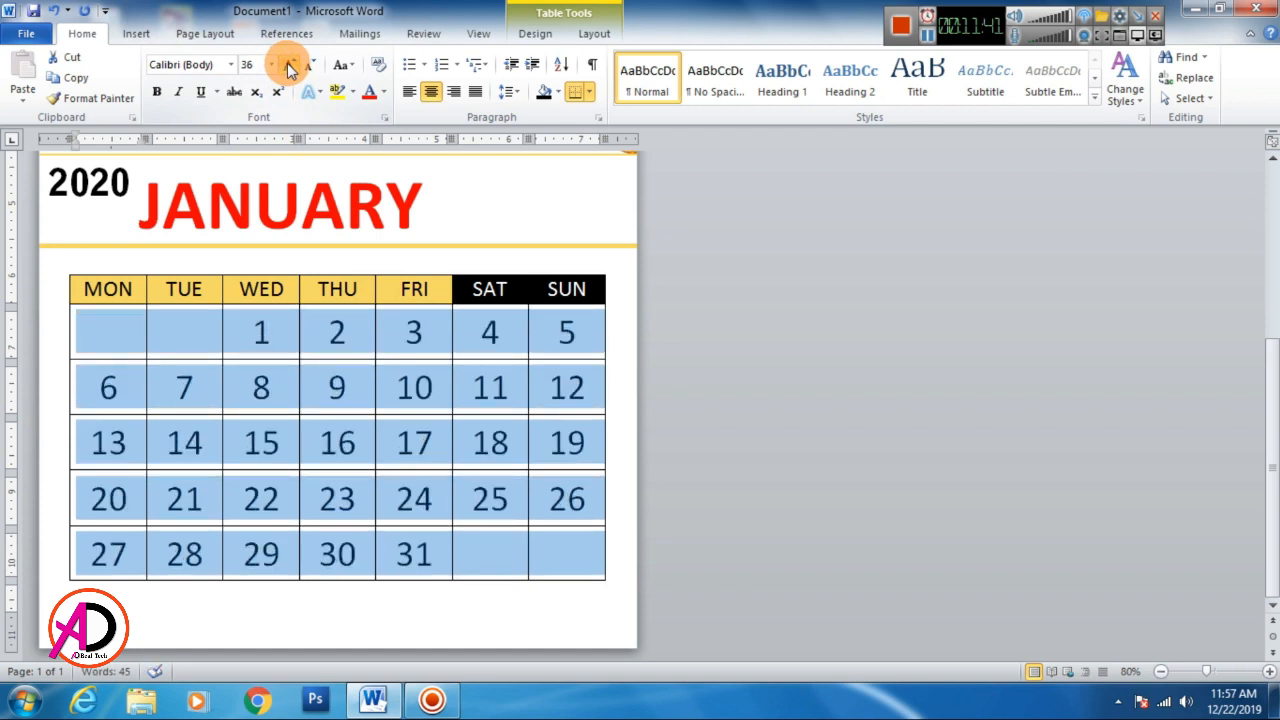
left_click(309, 65)
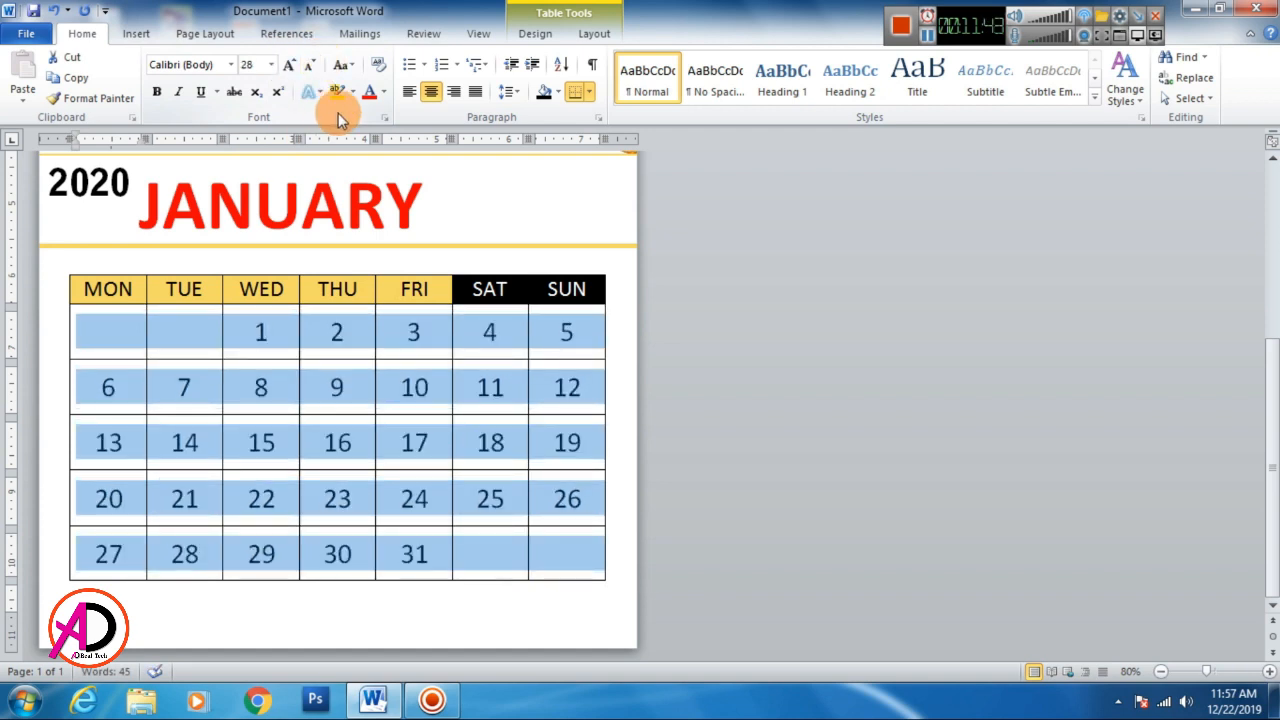
key("ctrl+]")
key("ctrl+]")
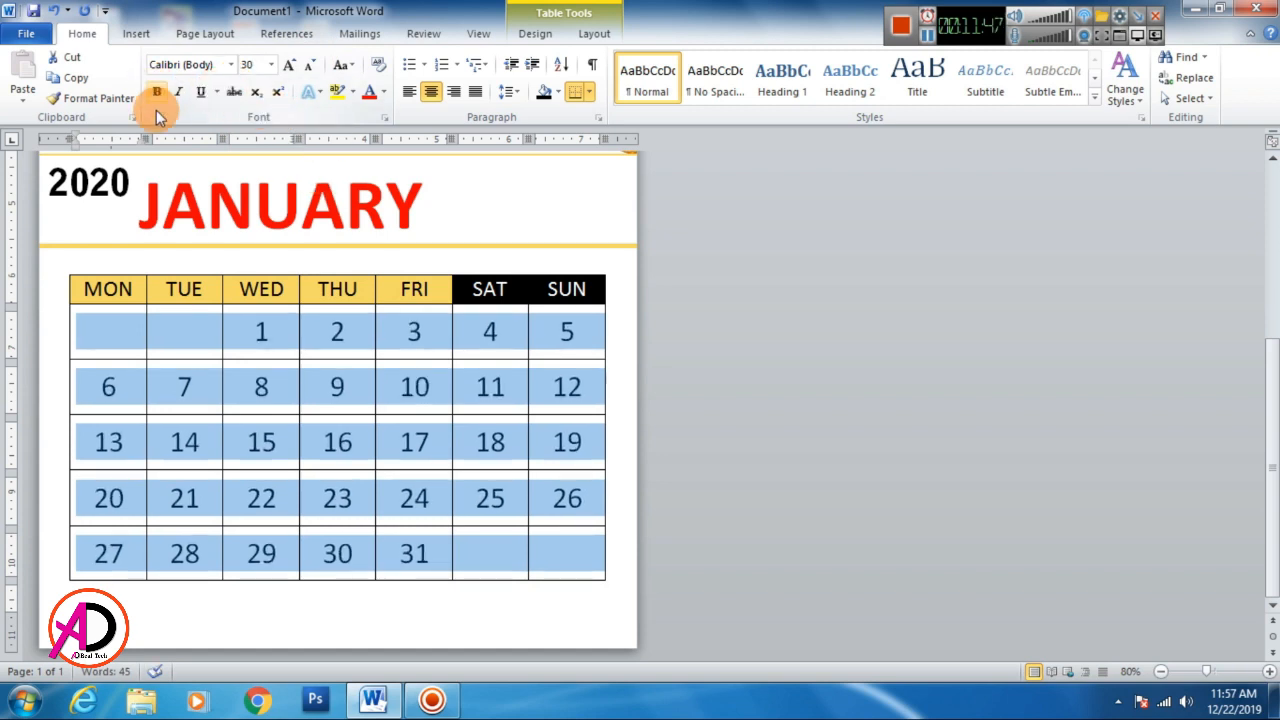
Make the Saturday and Sunday dates bold.
left_click(445, 335)
left_click_drag(478, 328, 560, 506)
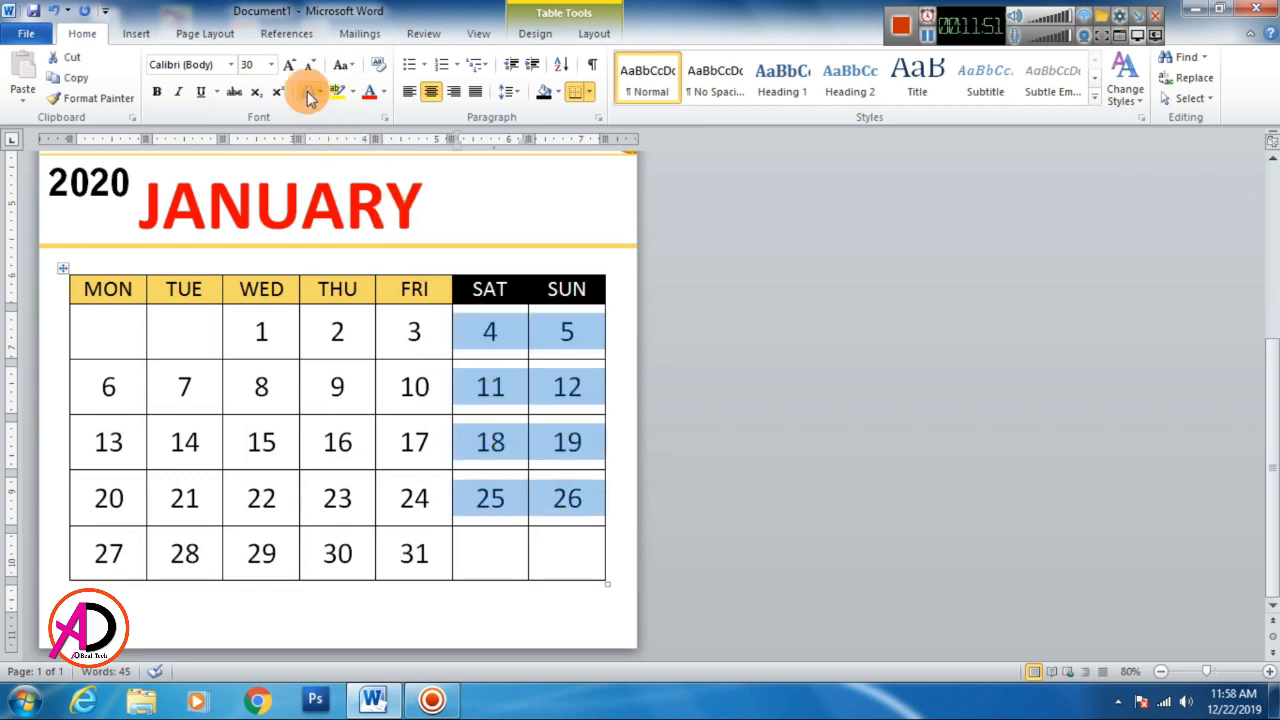
left_click(157, 92)
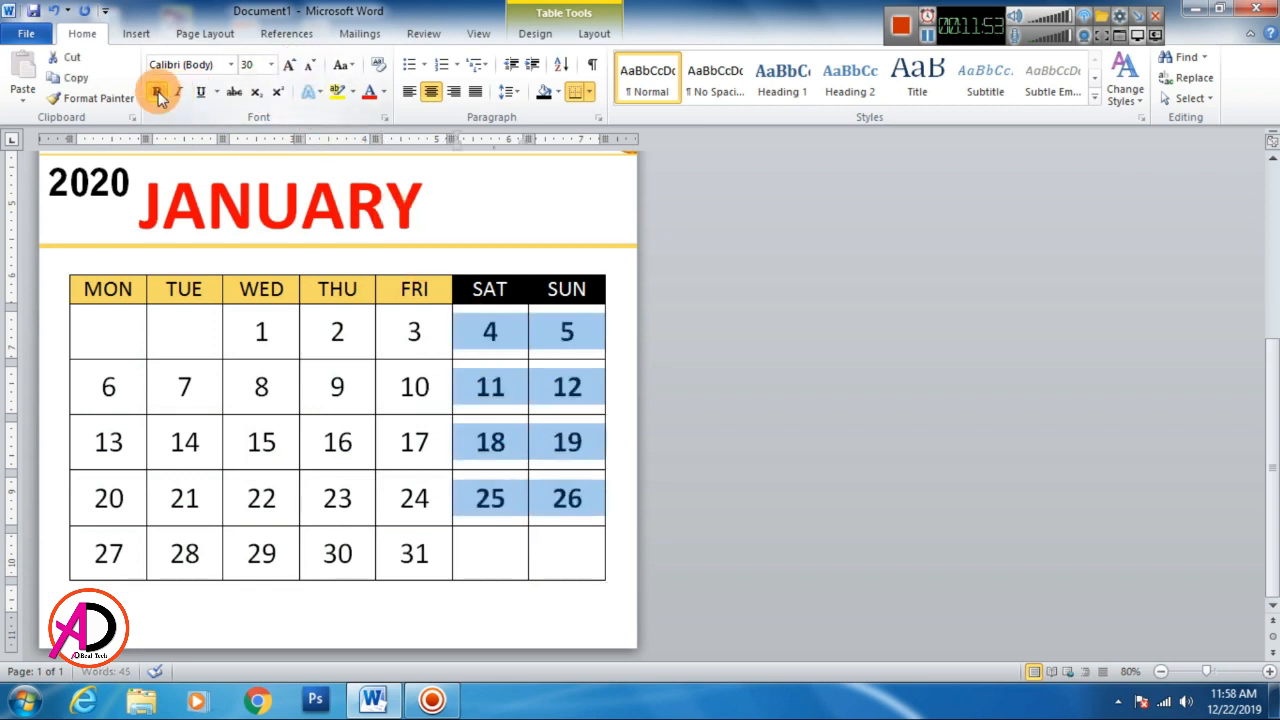
left_click(224, 322)
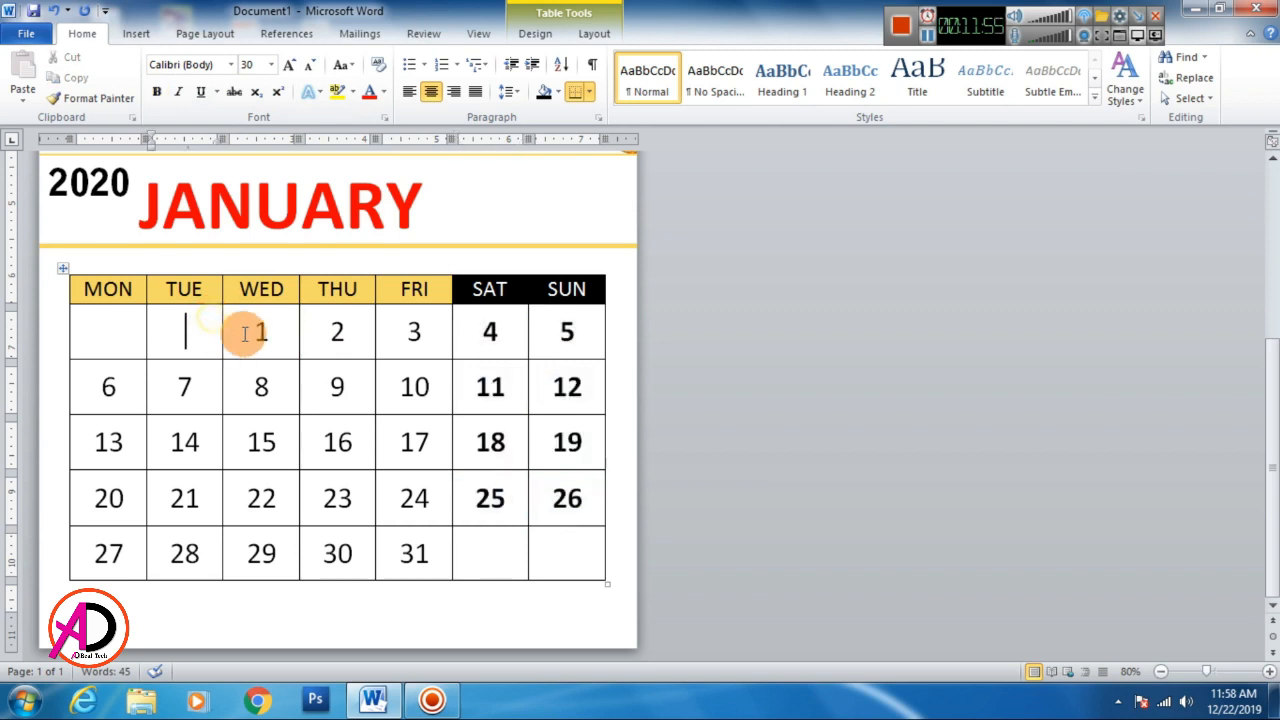
Change the font color of the Monday to Friday dates to a medium gray from the theme colors.
left_click_drag(118, 323, 391, 537)
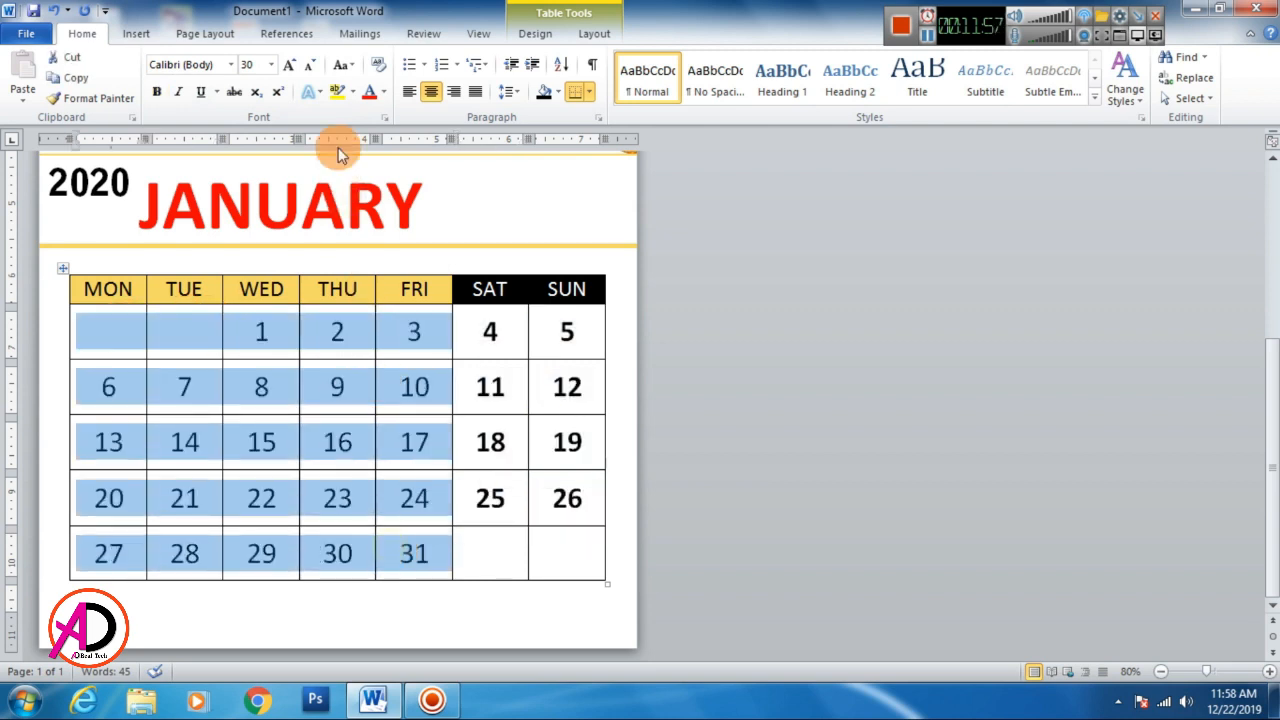
left_click(384, 92)
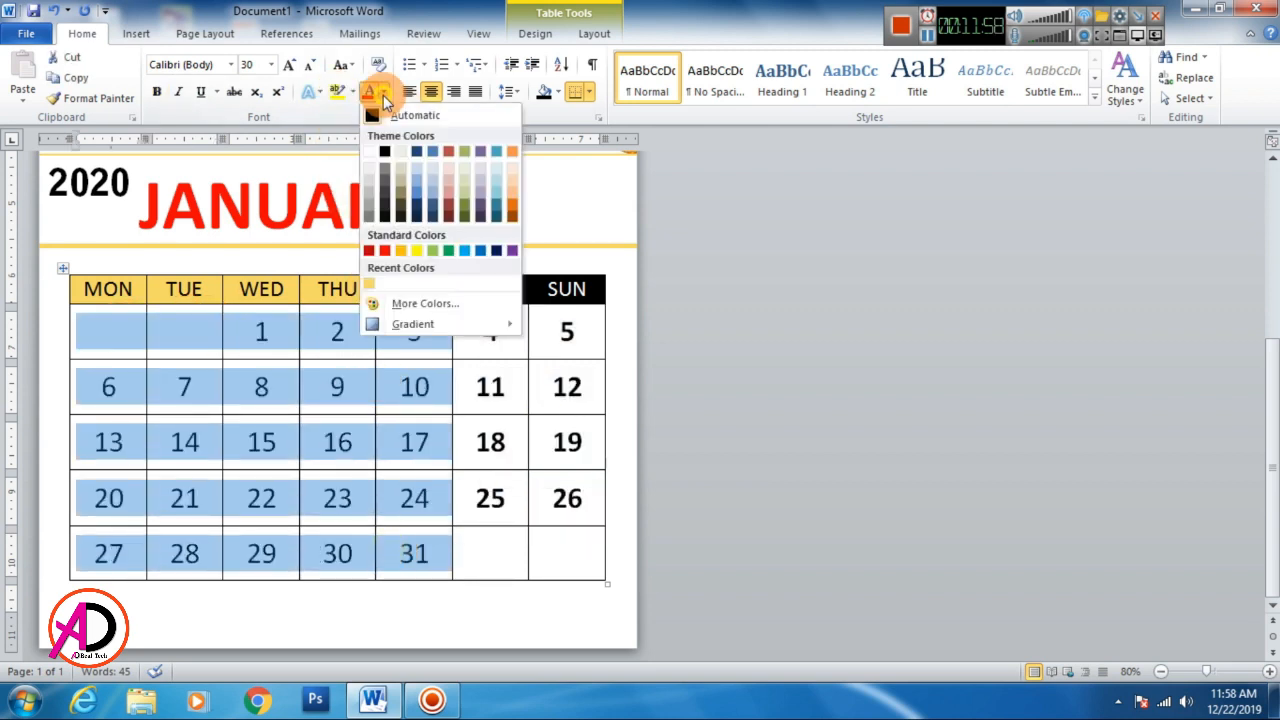
left_click(364, 210)
left_click(500, 557)
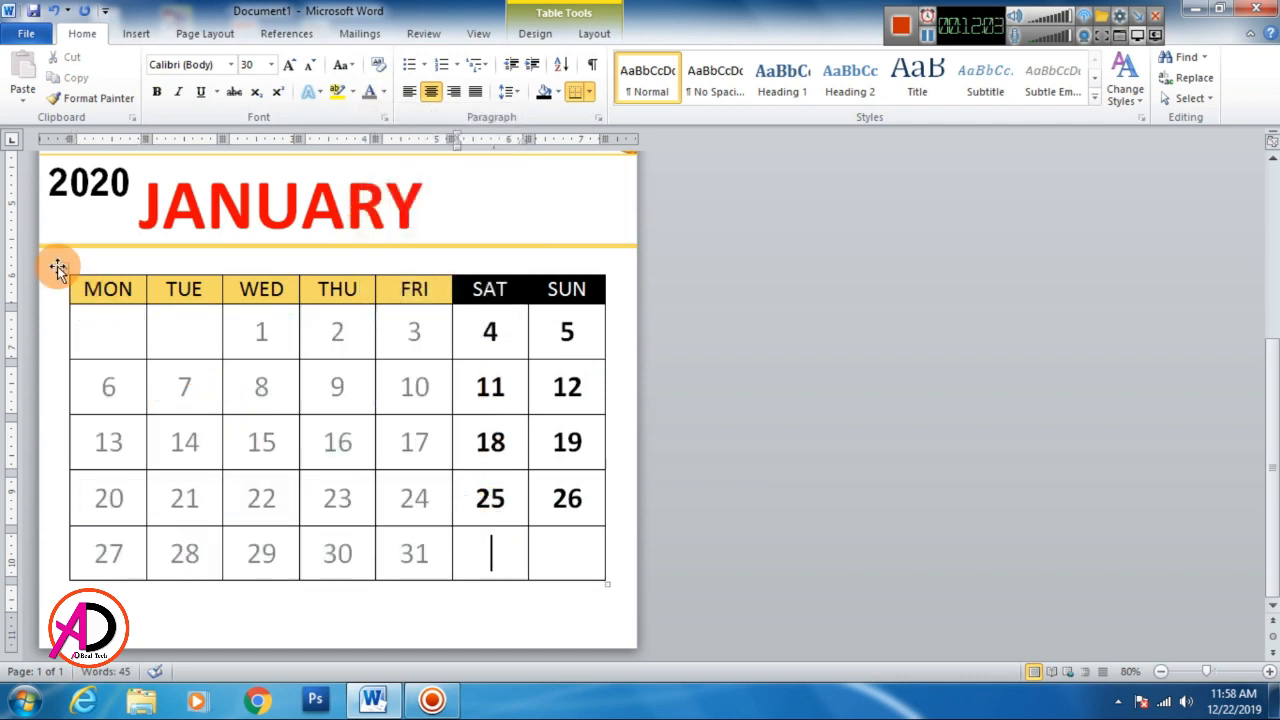
Set the border pen color to white for the whole calendar table and remove all of its borders.
left_click(62, 268)
left_click(592, 33)
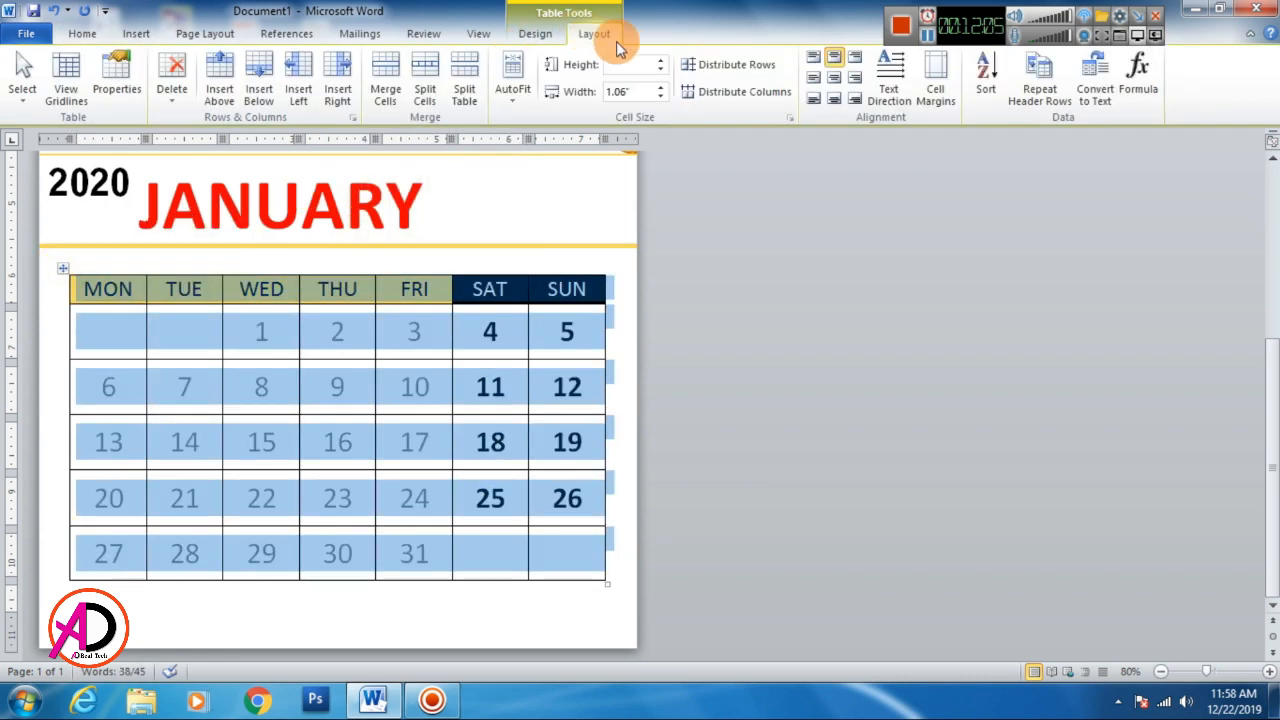
left_click(548, 38)
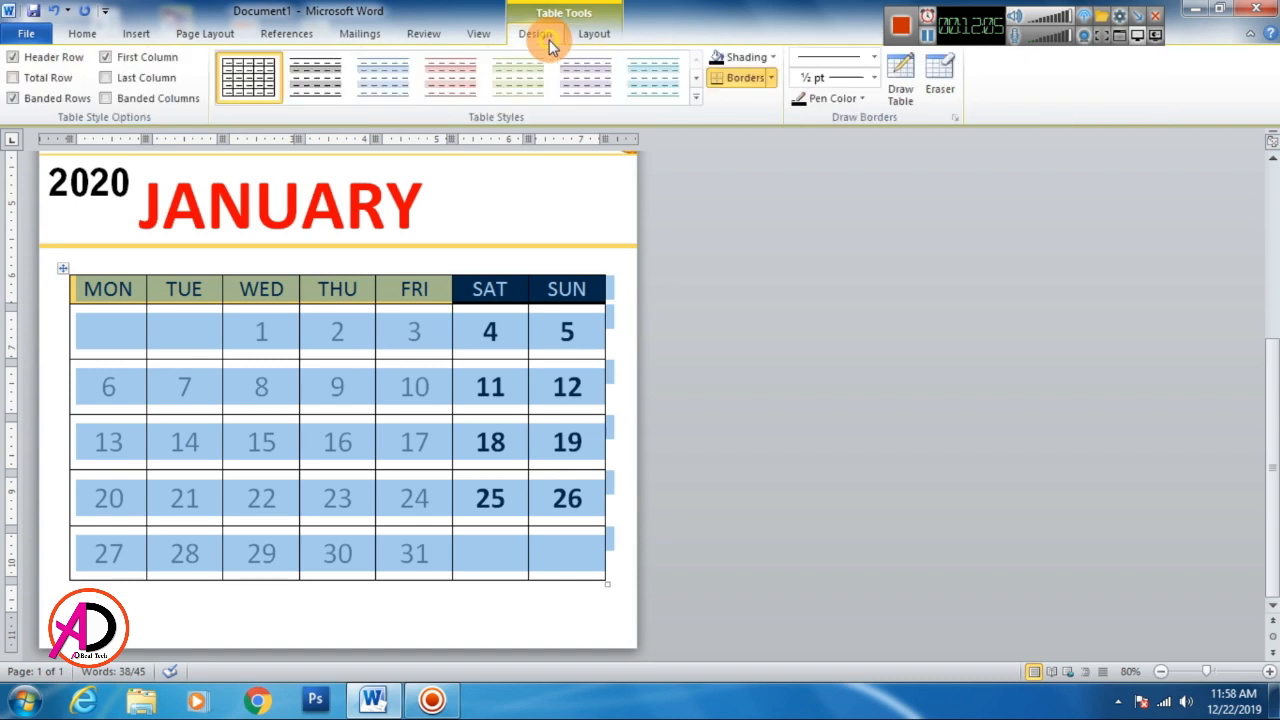
left_click(860, 99)
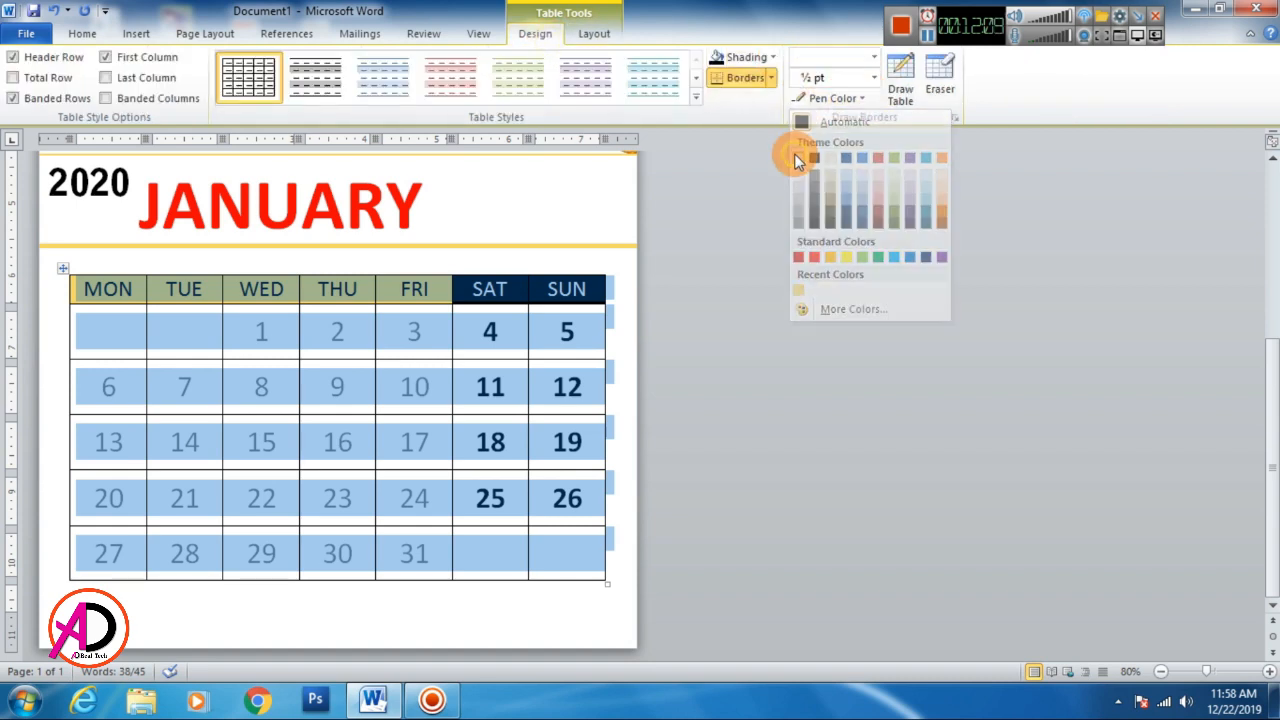
left_click(798, 158)
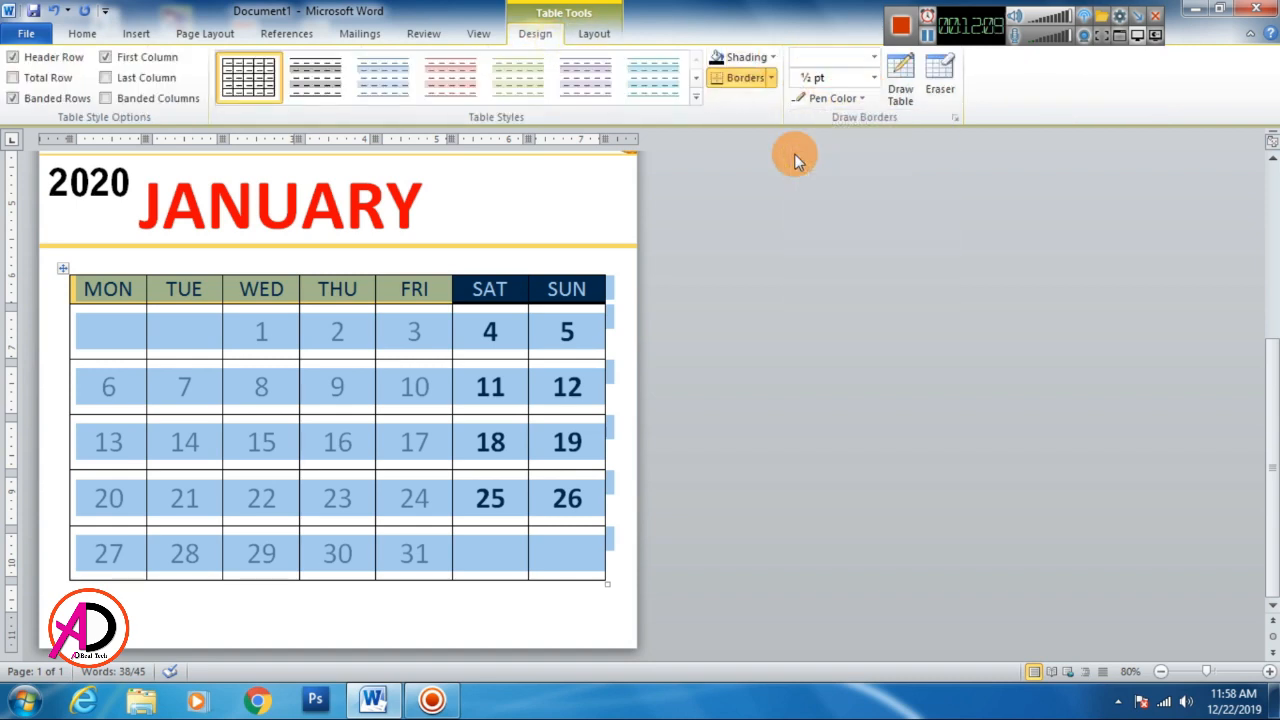
left_click(773, 79)
left_click(748, 187)
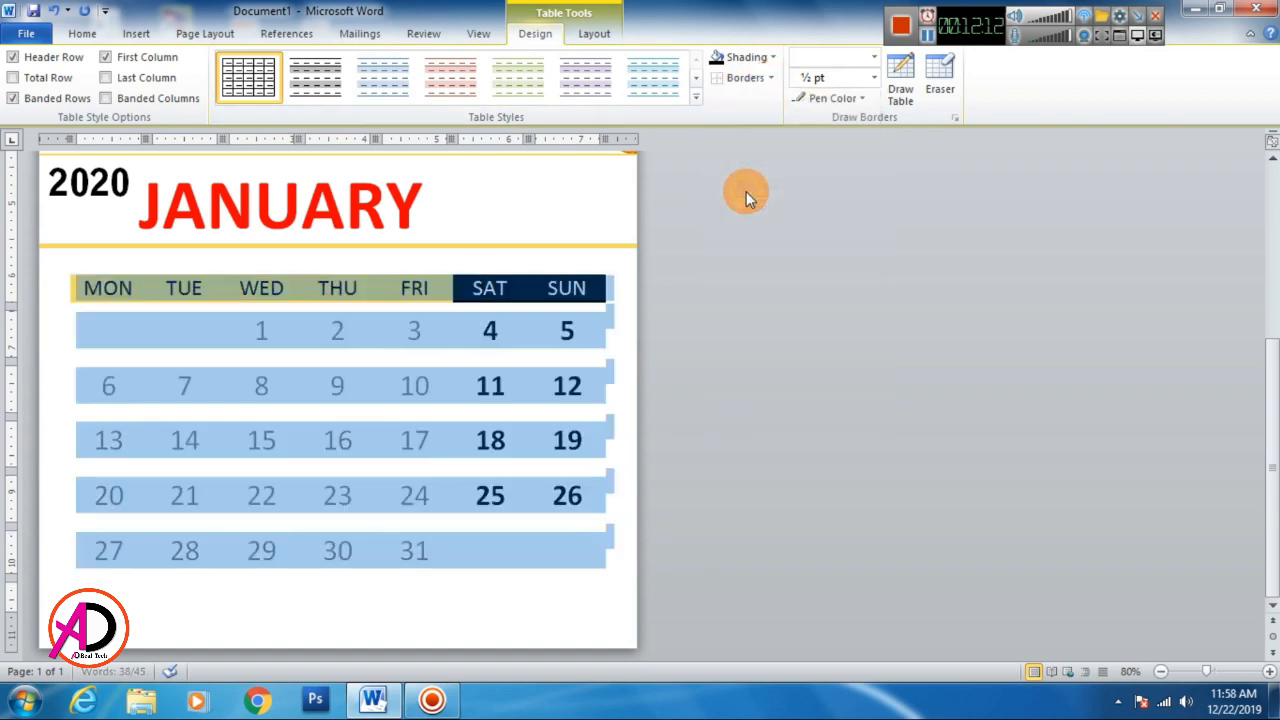
left_click(738, 350)
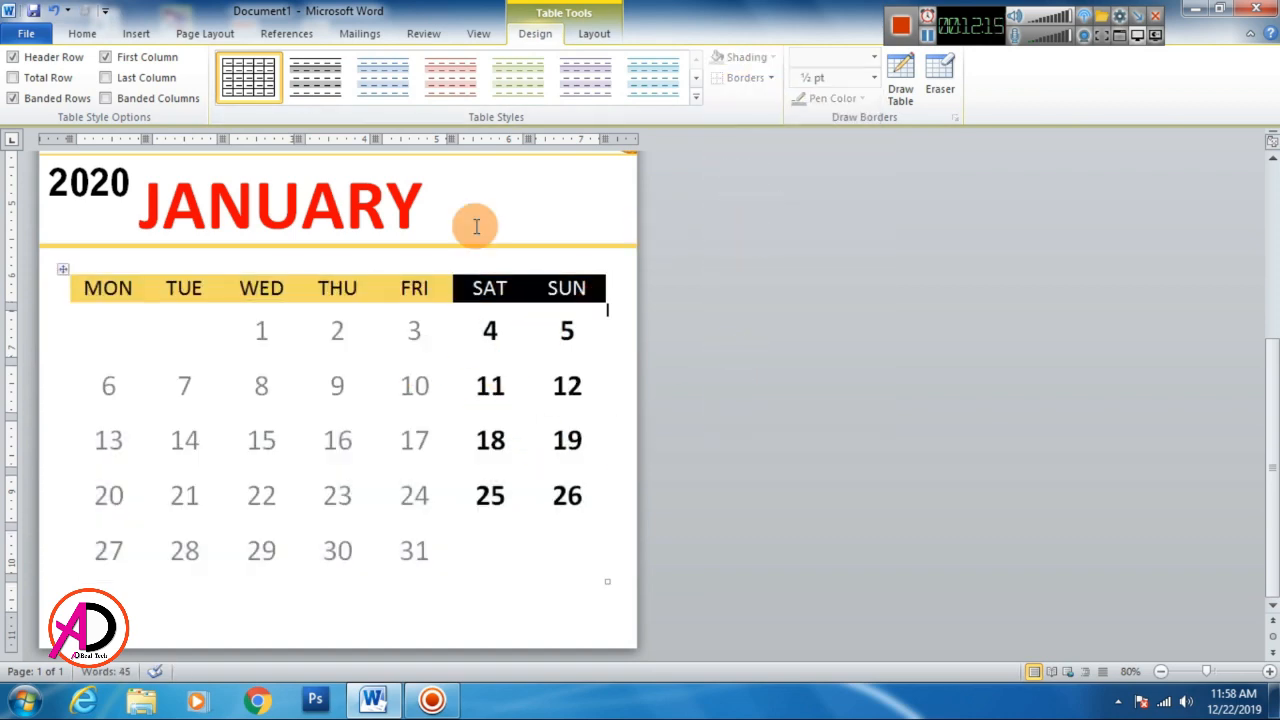
Apply all borders to the whole calendar table with a solid white 1 ½ pt line.
left_click(62, 269)
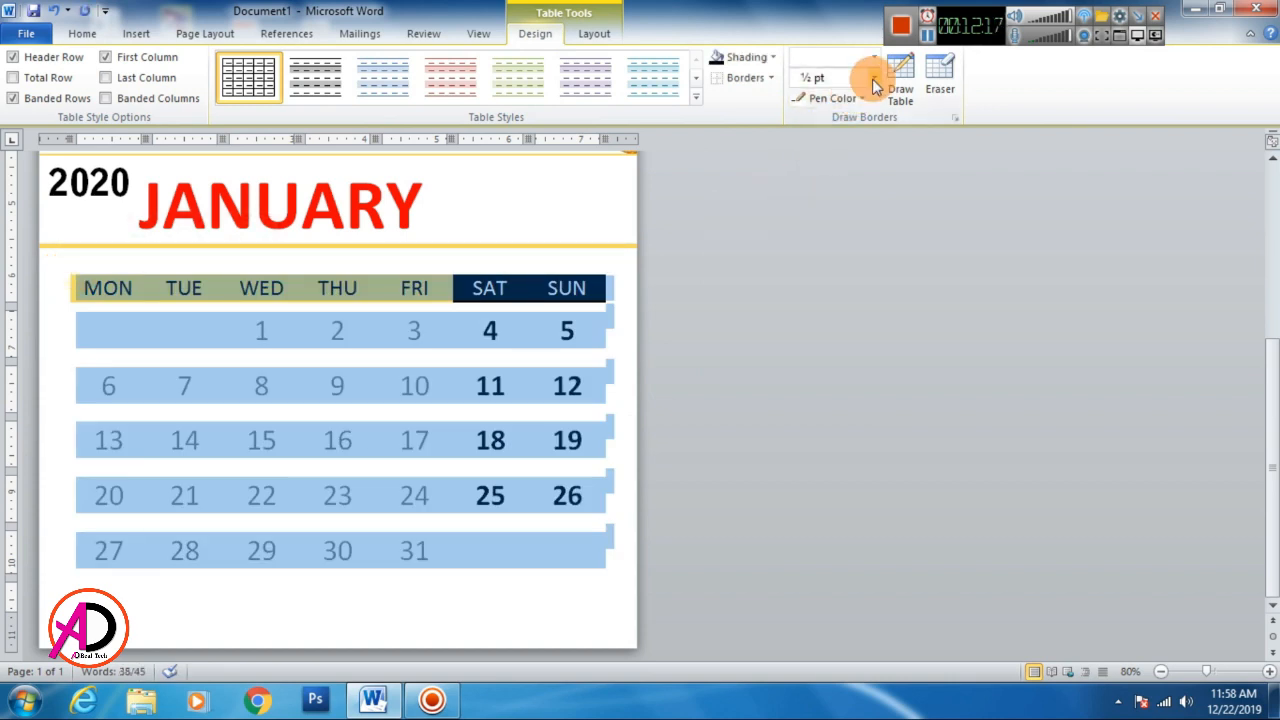
left_click(874, 57)
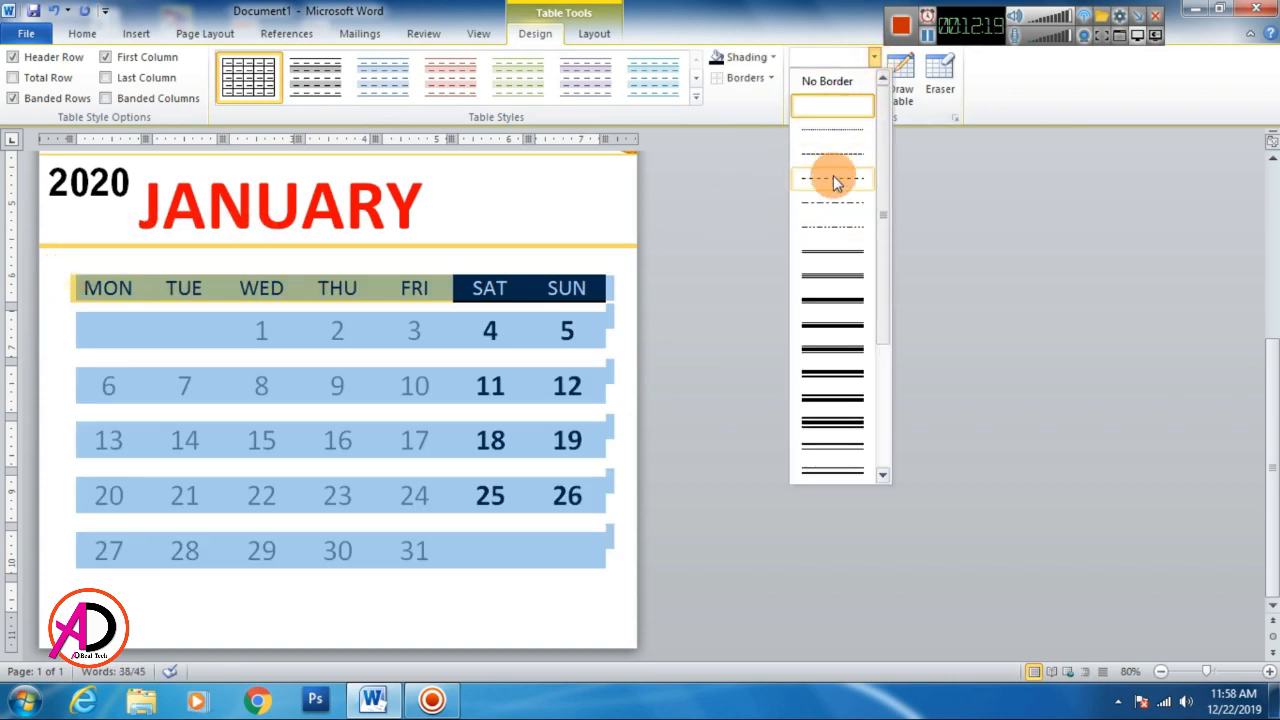
left_click(841, 104)
left_click(874, 77)
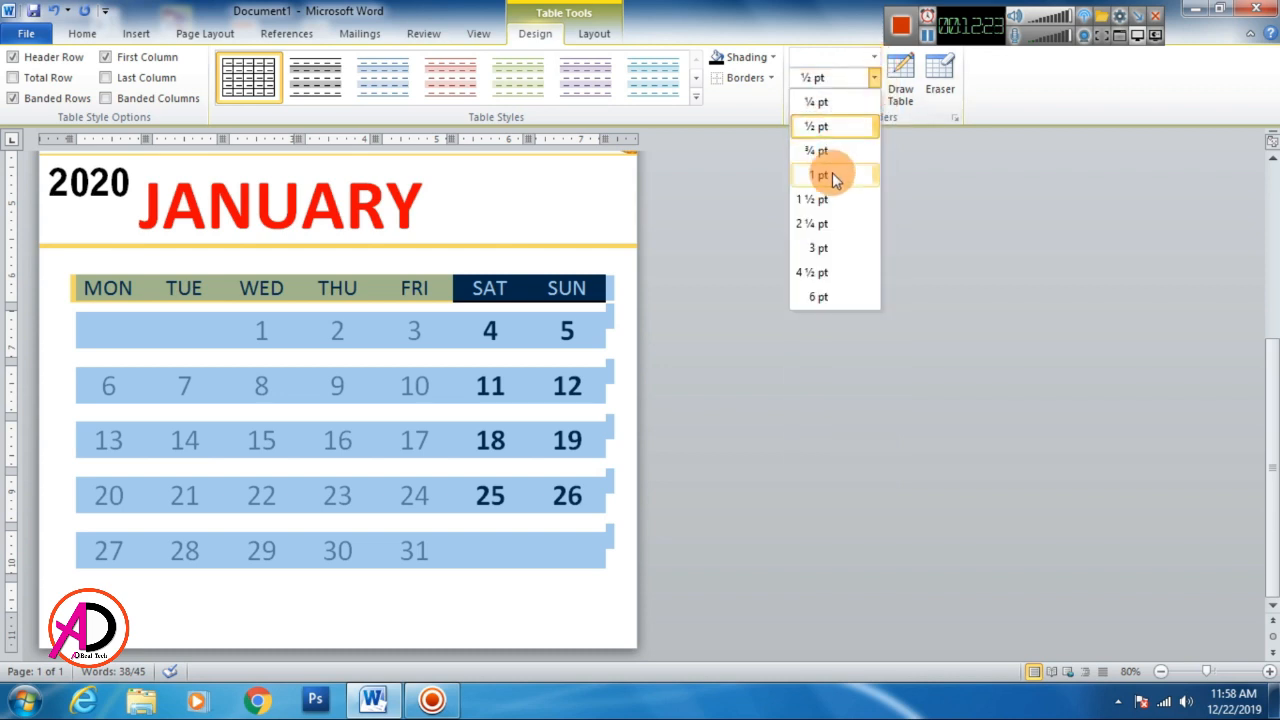
left_click(816, 199)
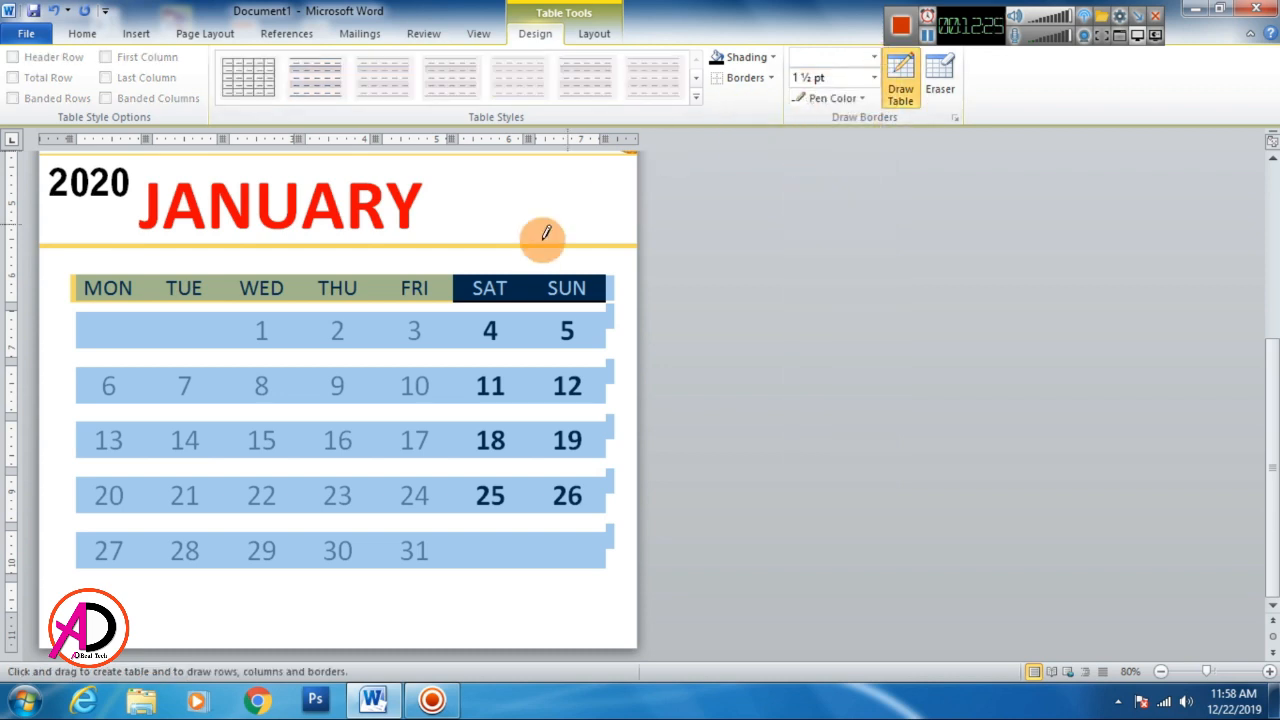
left_click(970, 311)
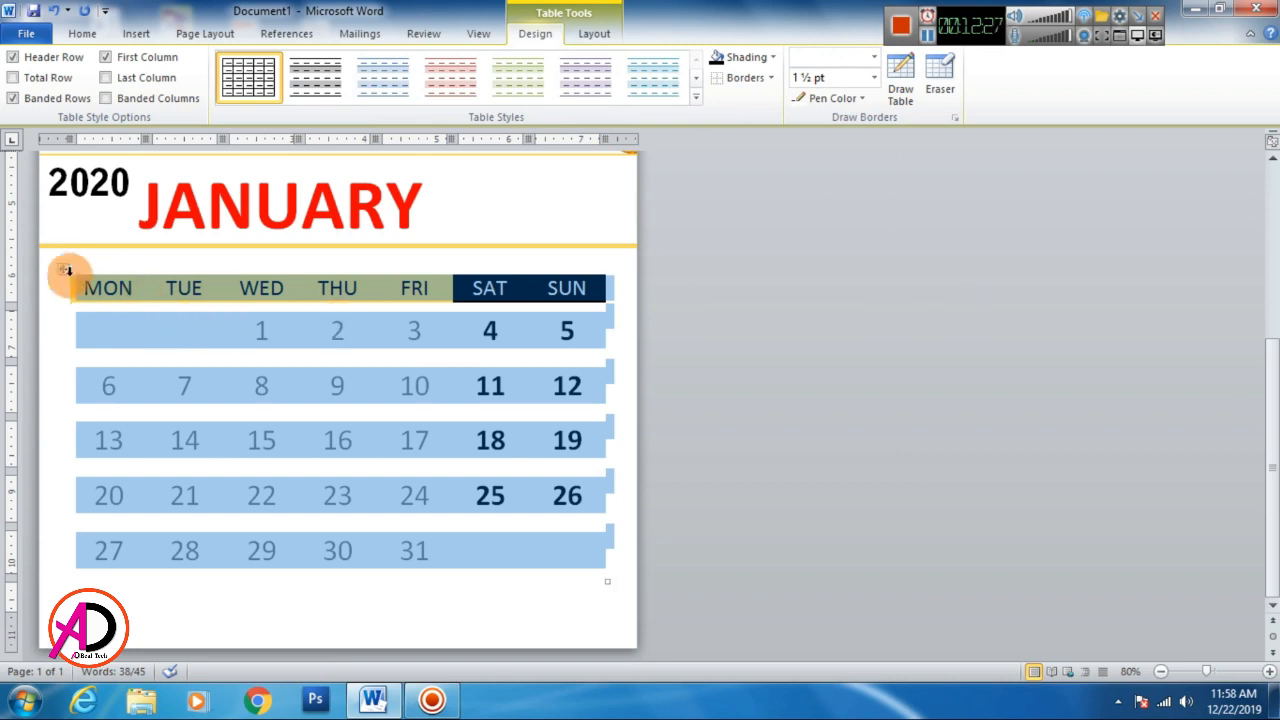
left_click(768, 77)
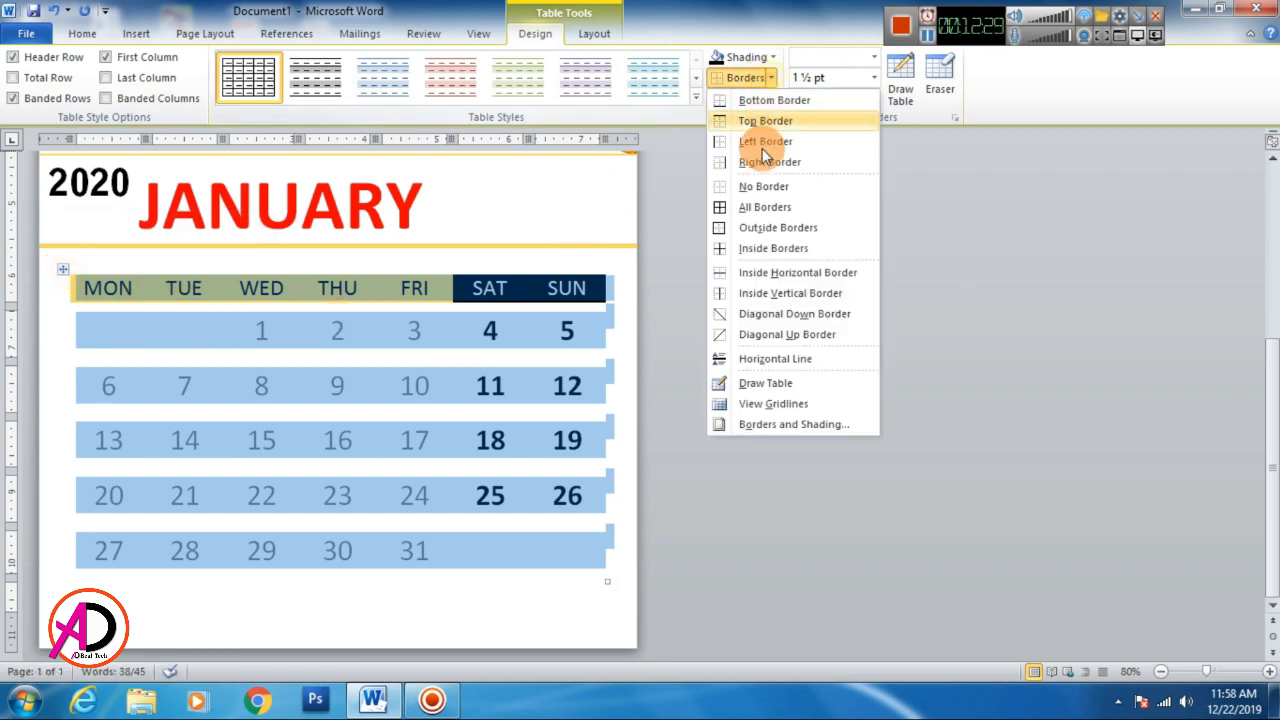
left_click(748, 187)
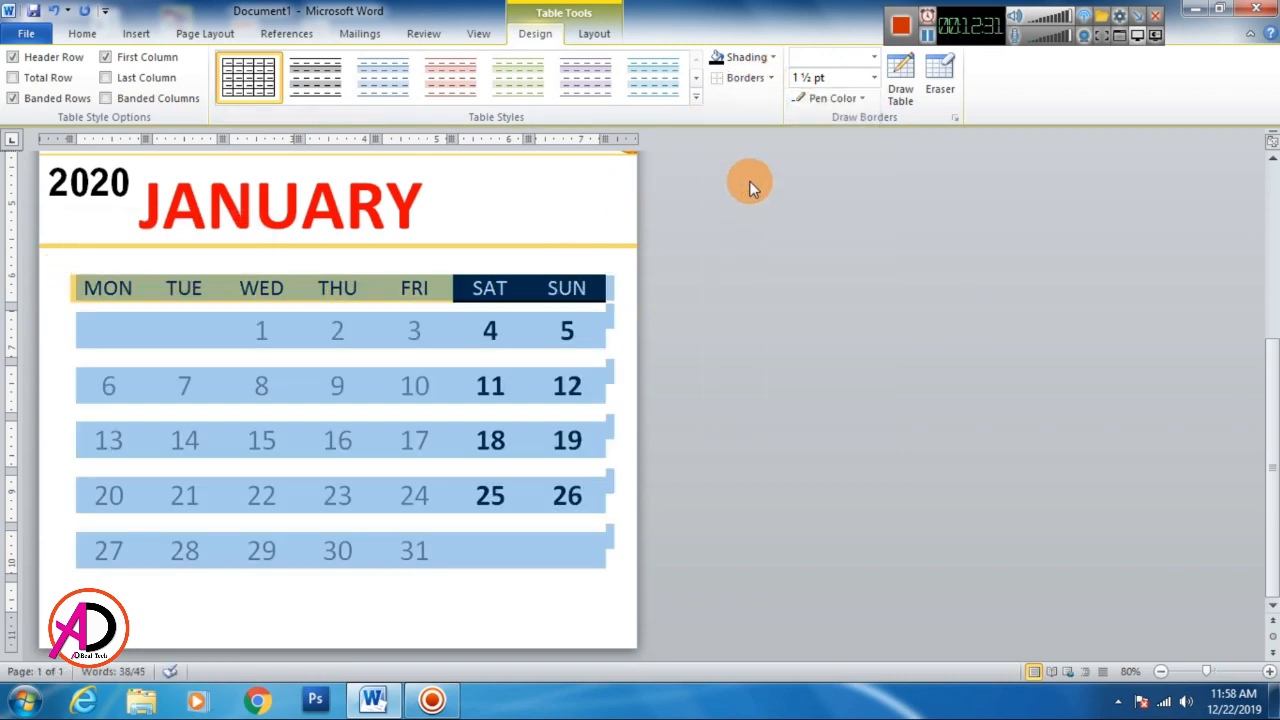
left_click(770, 78)
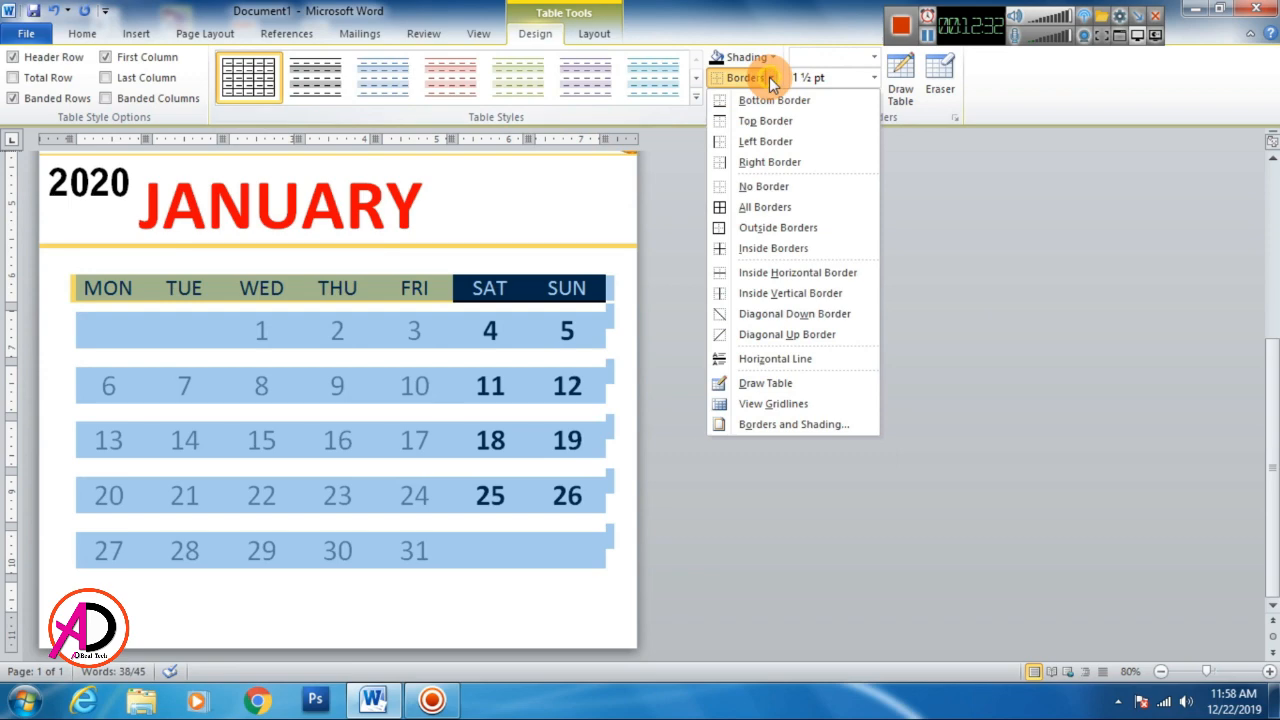
left_click(745, 207)
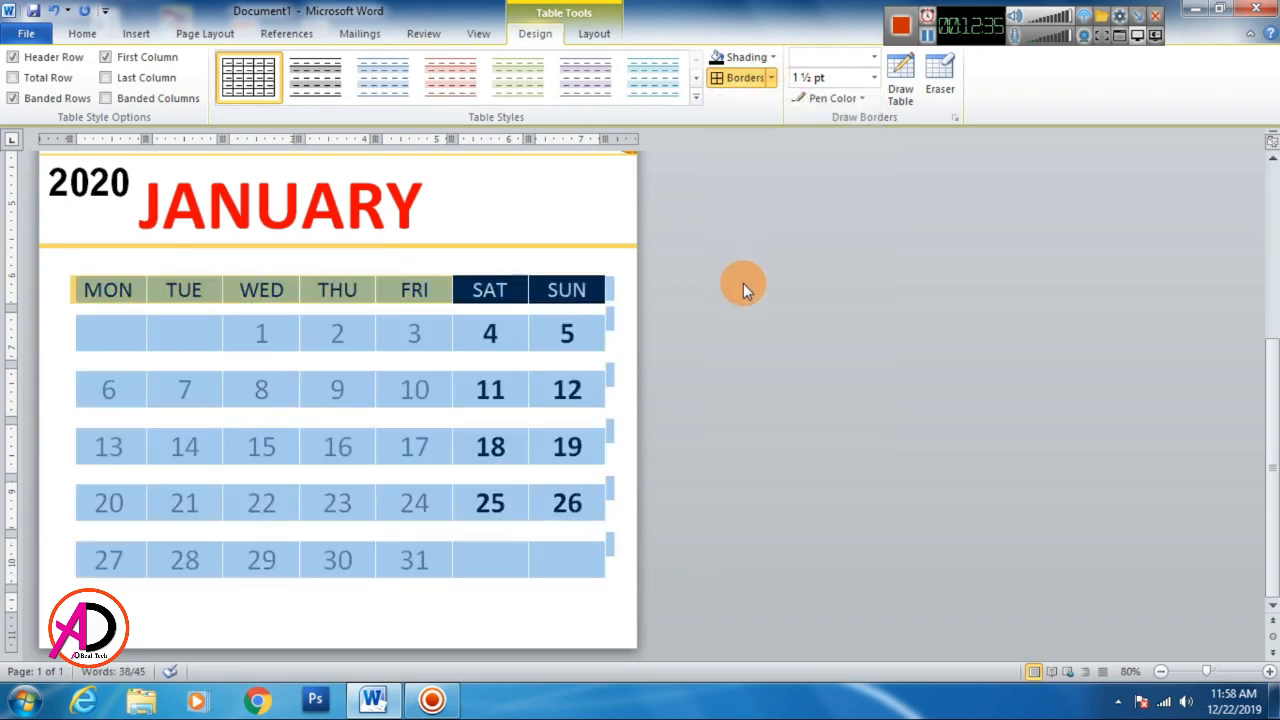
left_click(743, 283)
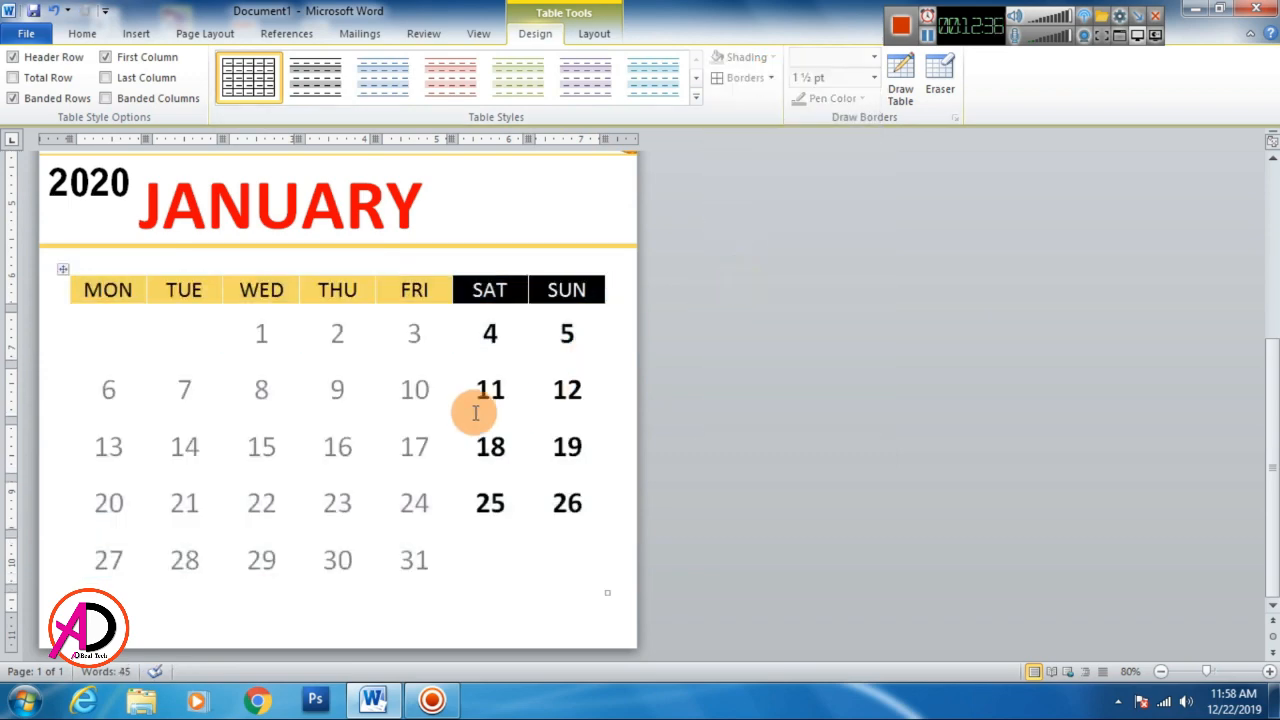
Increase the white borders on the whole calendar table to 4 ½ pt.
left_click(67, 273)
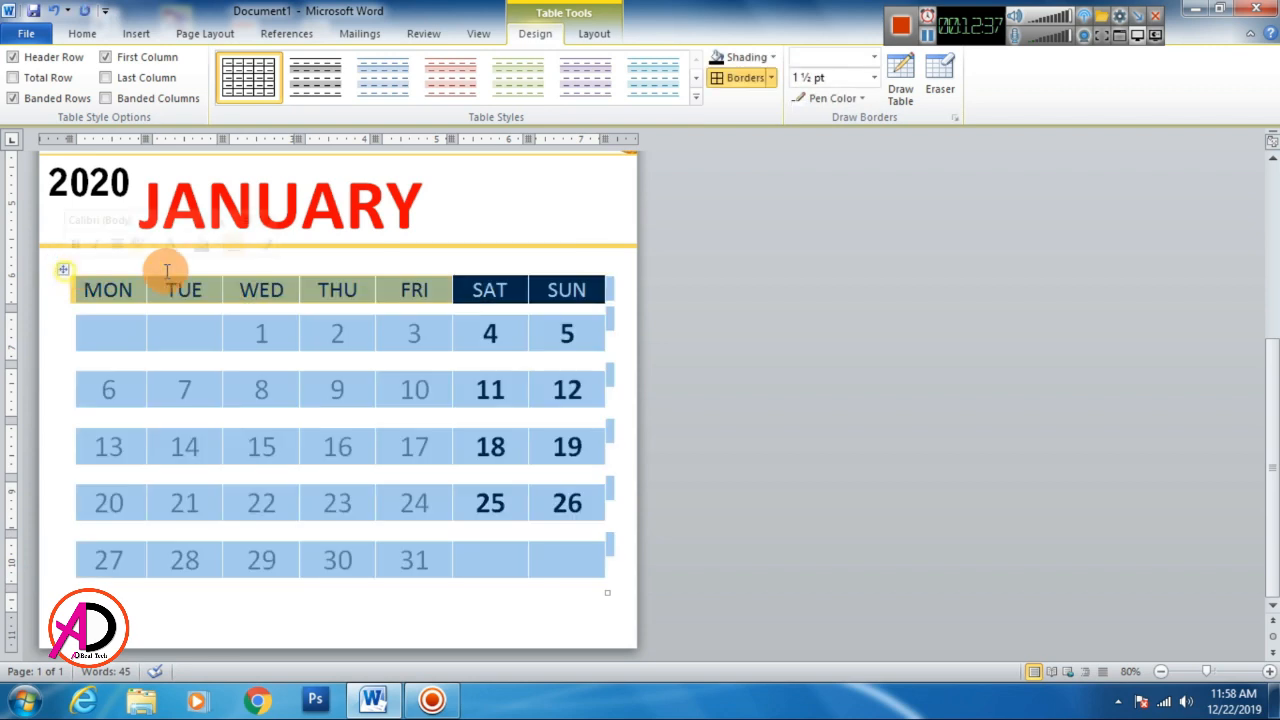
left_click(874, 78)
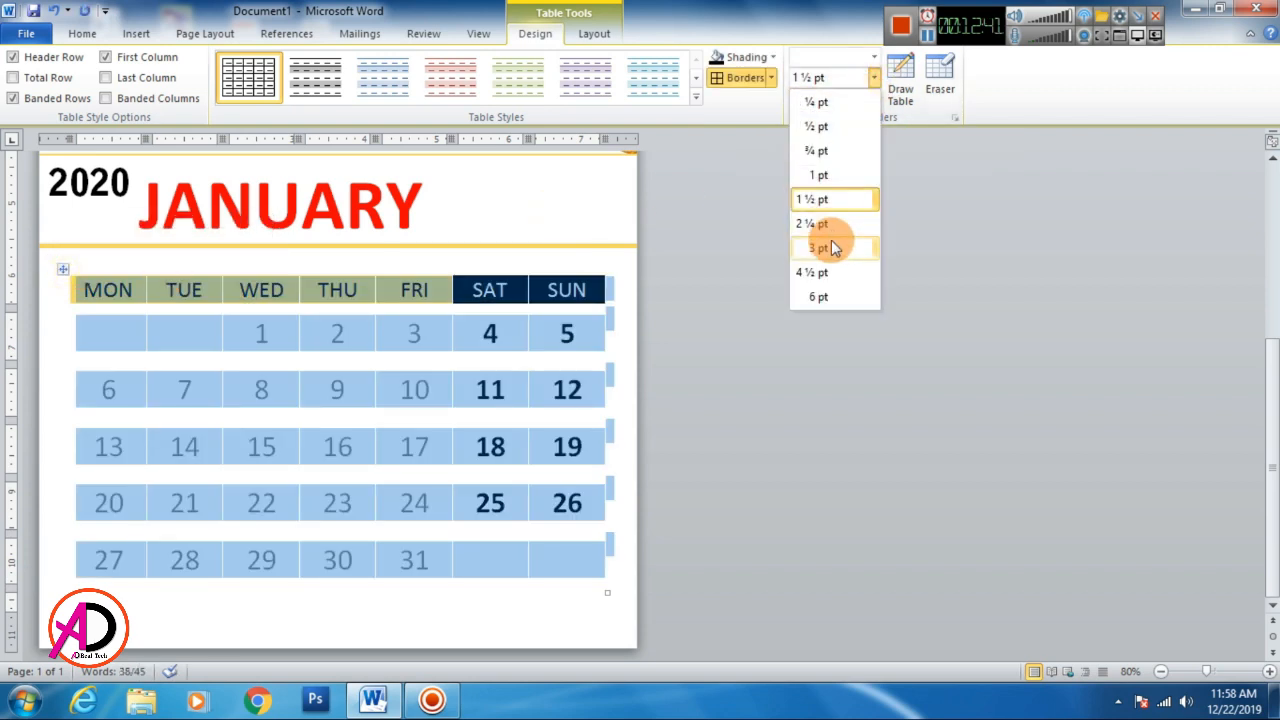
left_click(822, 271)
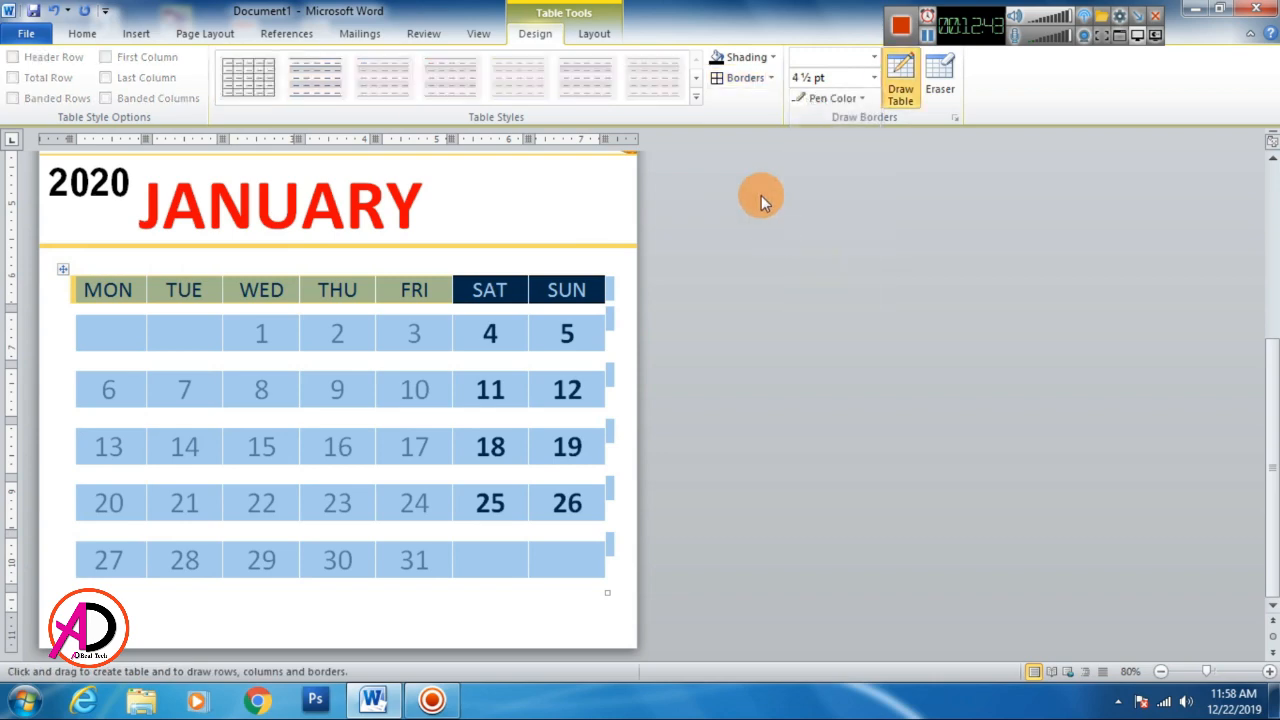
left_click(749, 82)
left_click(742, 395)
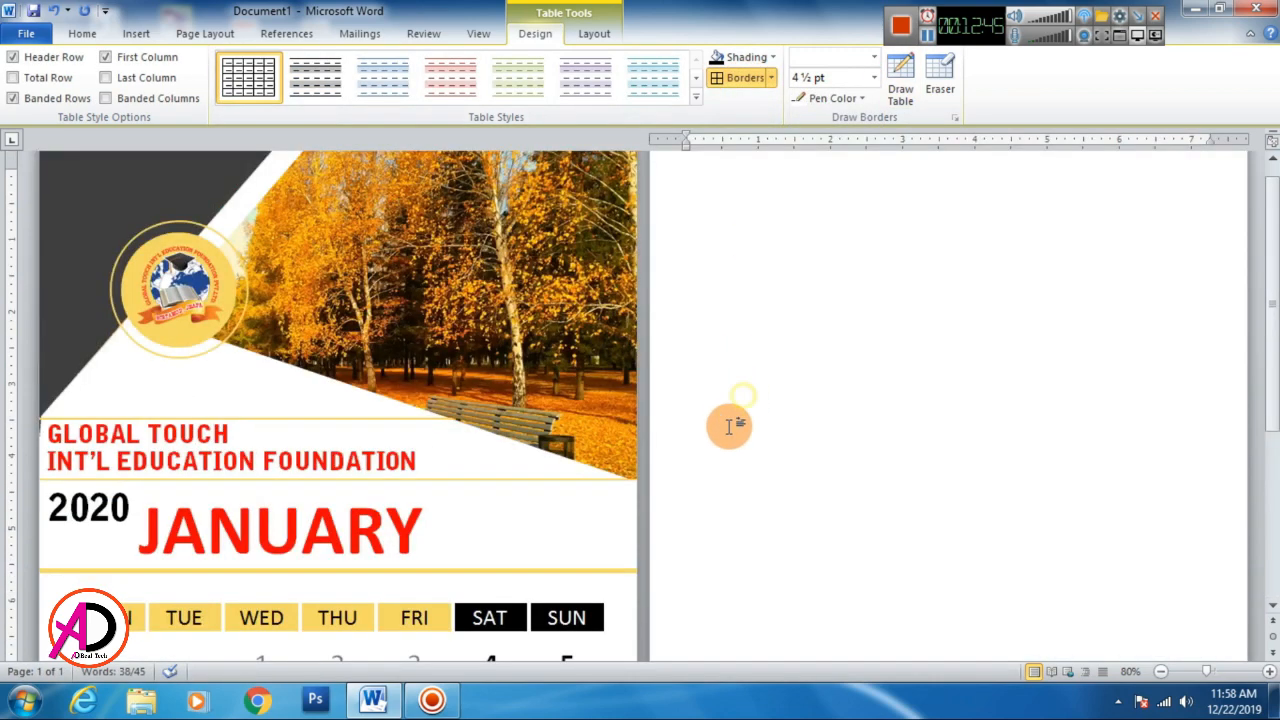
scroll(694, 497, "down", 2)
scroll(690, 505, "down", 2)
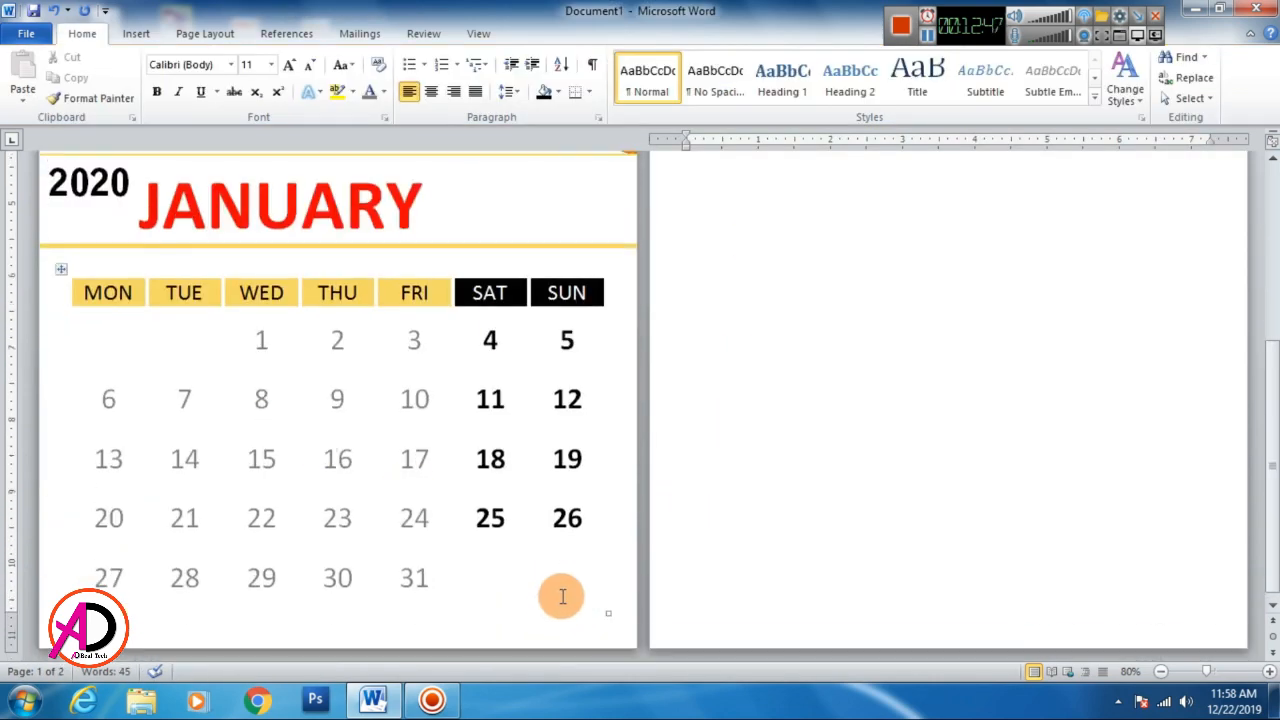
Reduce the calendar table's height slightly so the document fits on a single page.
scroll(432, 643, "up", 5)
scroll(432, 643, "down", 3)
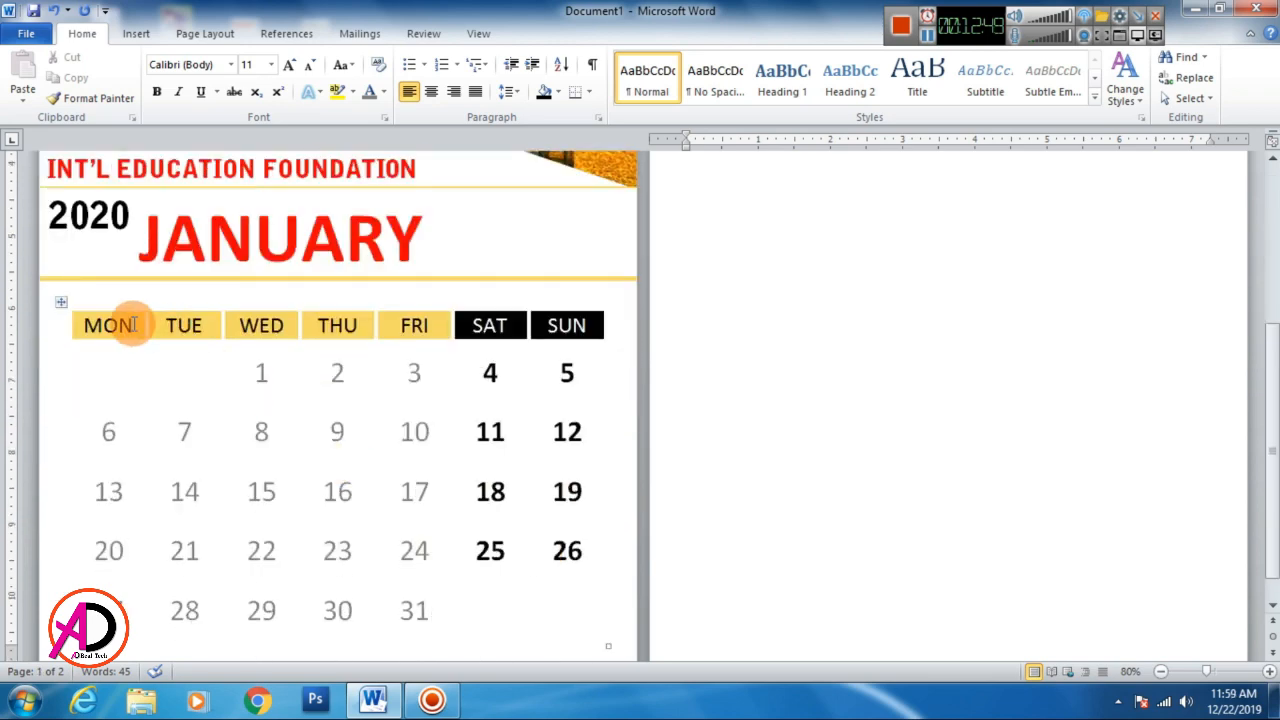
scroll(600, 614, "down", 1)
left_click_drag(606, 614, 607, 598)
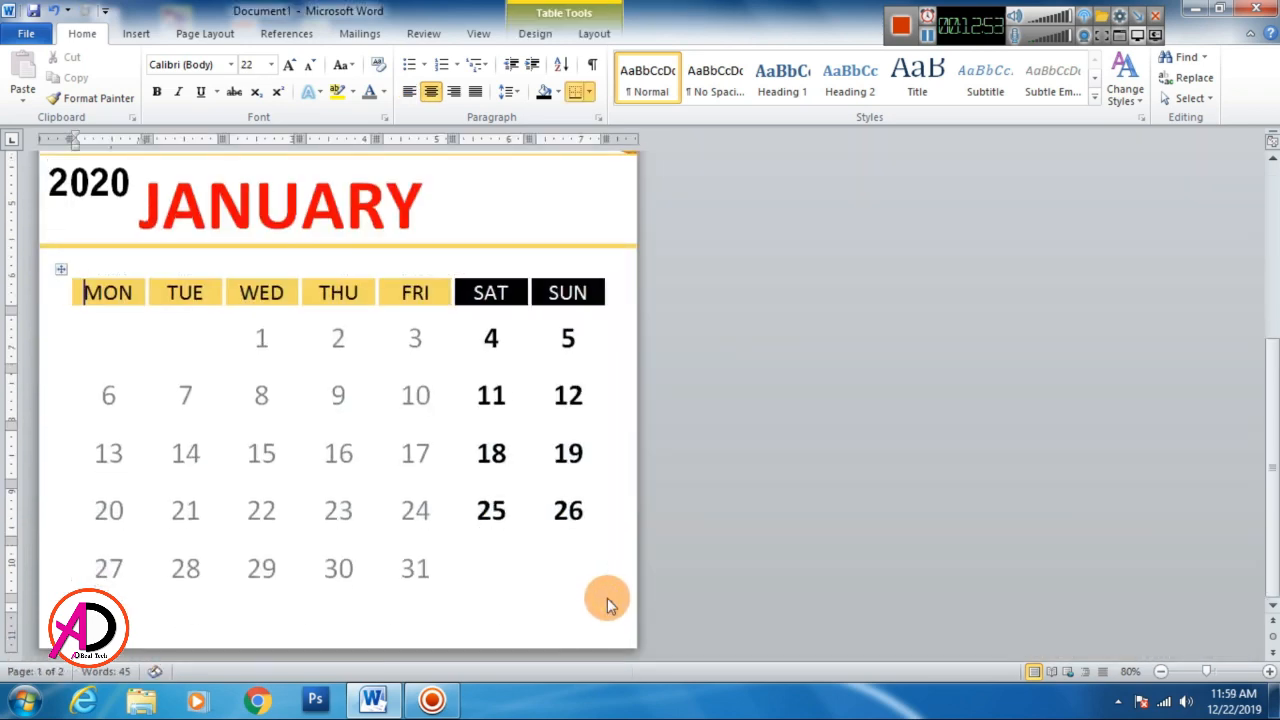
scroll(764, 521, "up", 5)
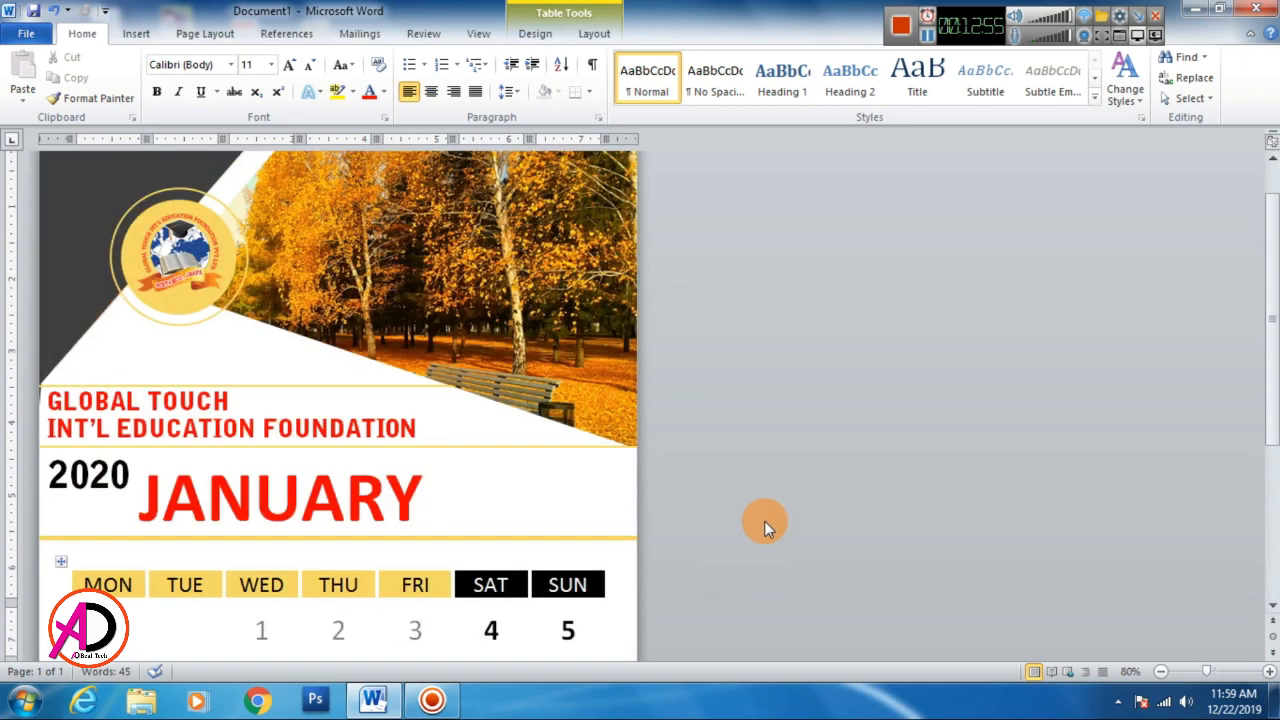
scroll(764, 521, "down", 4)
Draw a rectangle across the full page width along the bottom edge, 8.27" wide and about 0.34" high.
left_click(1160, 672)
left_click(1160, 672)
left_click(1160, 672)
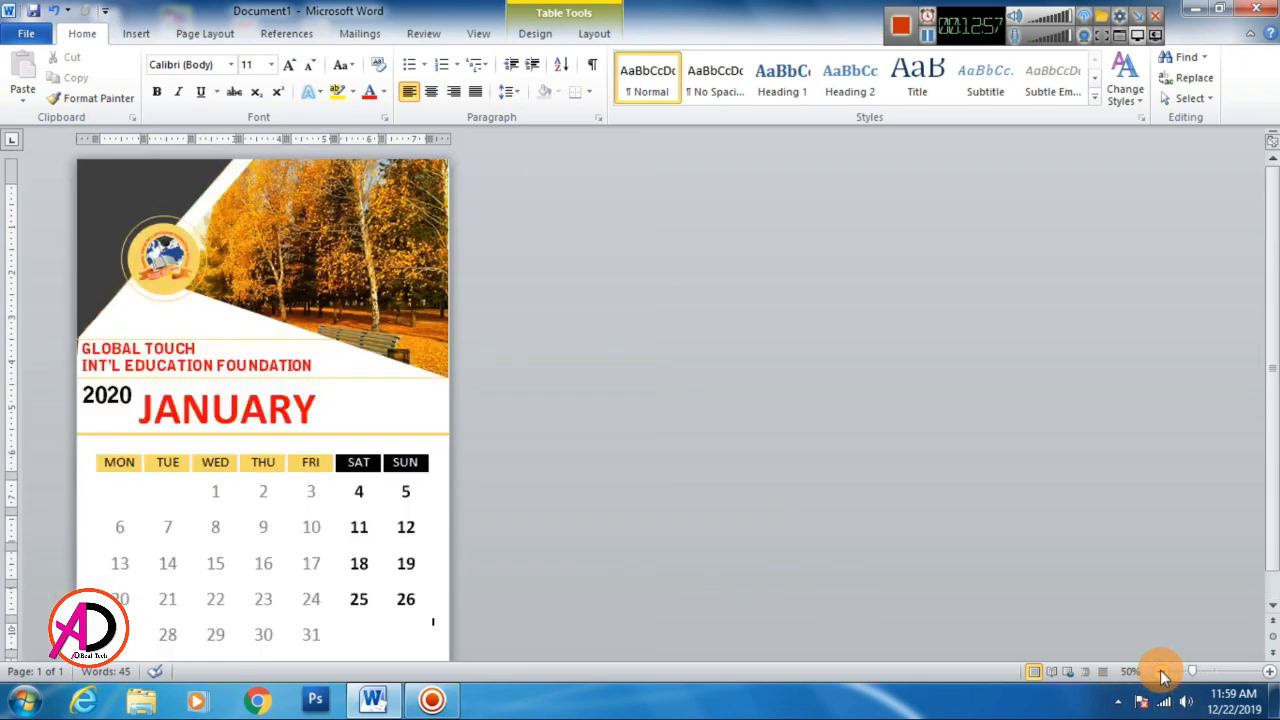
left_click(1160, 672)
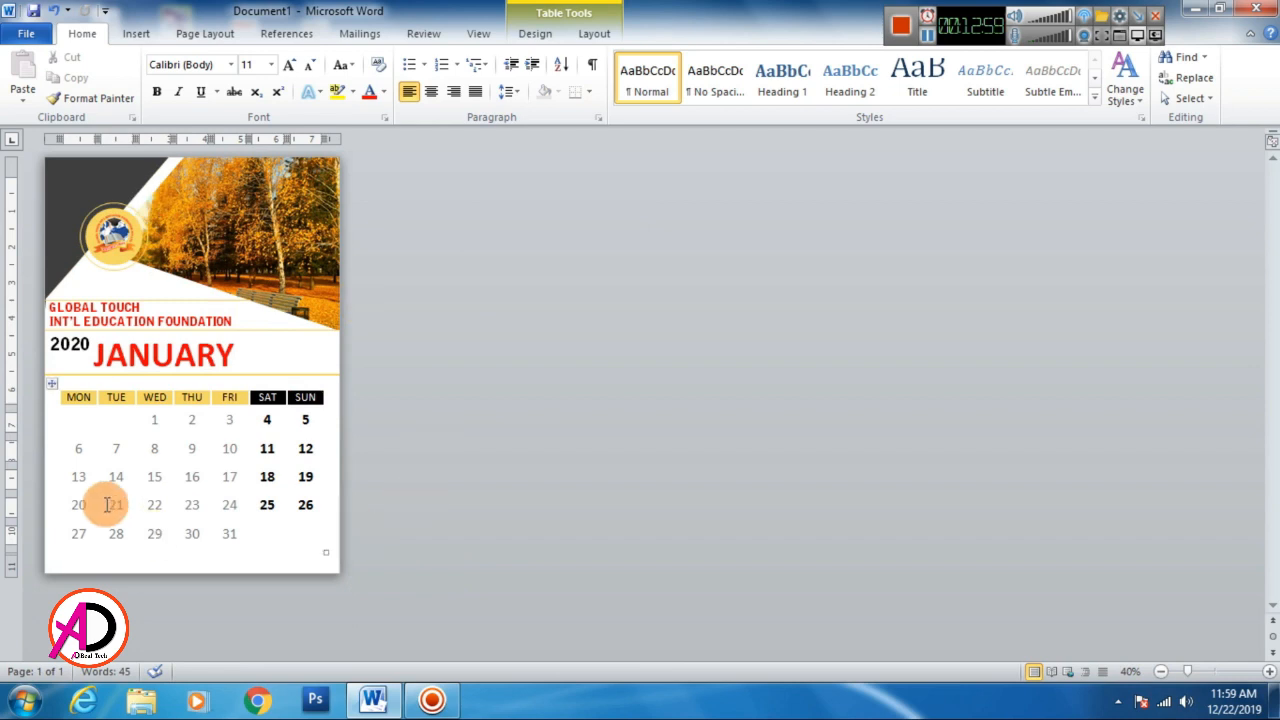
left_click(140, 34)
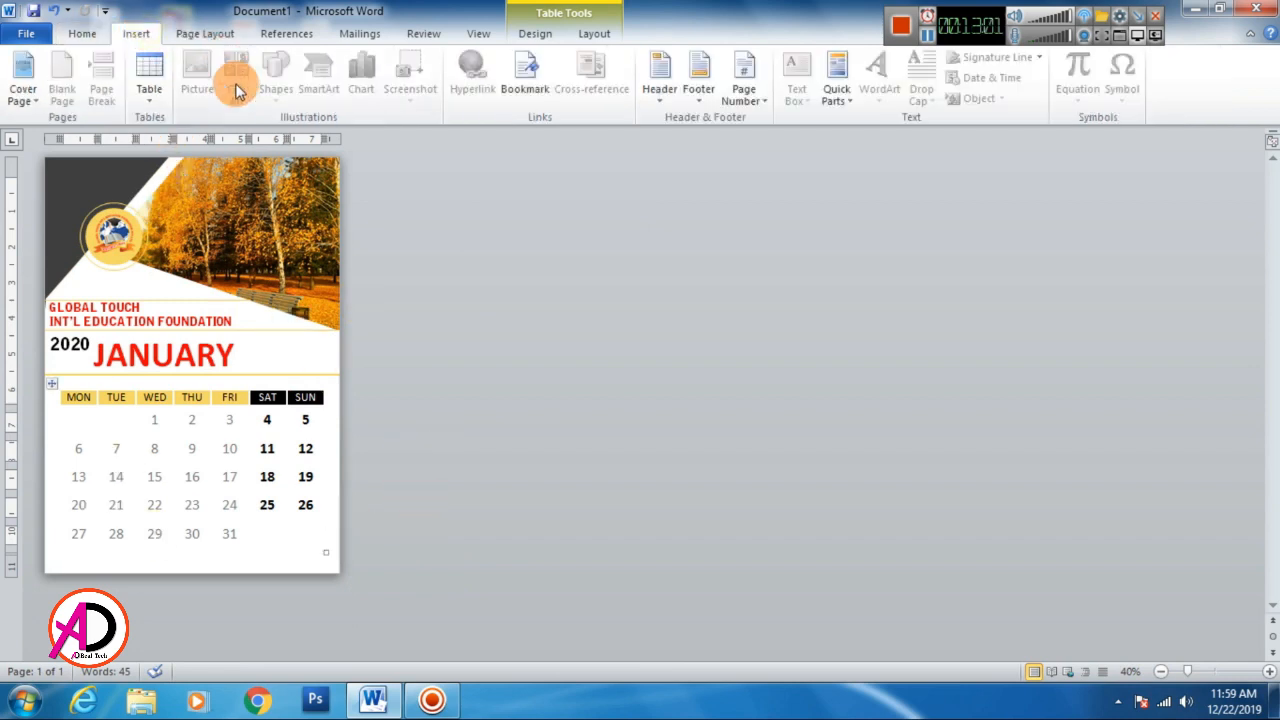
left_click(609, 366)
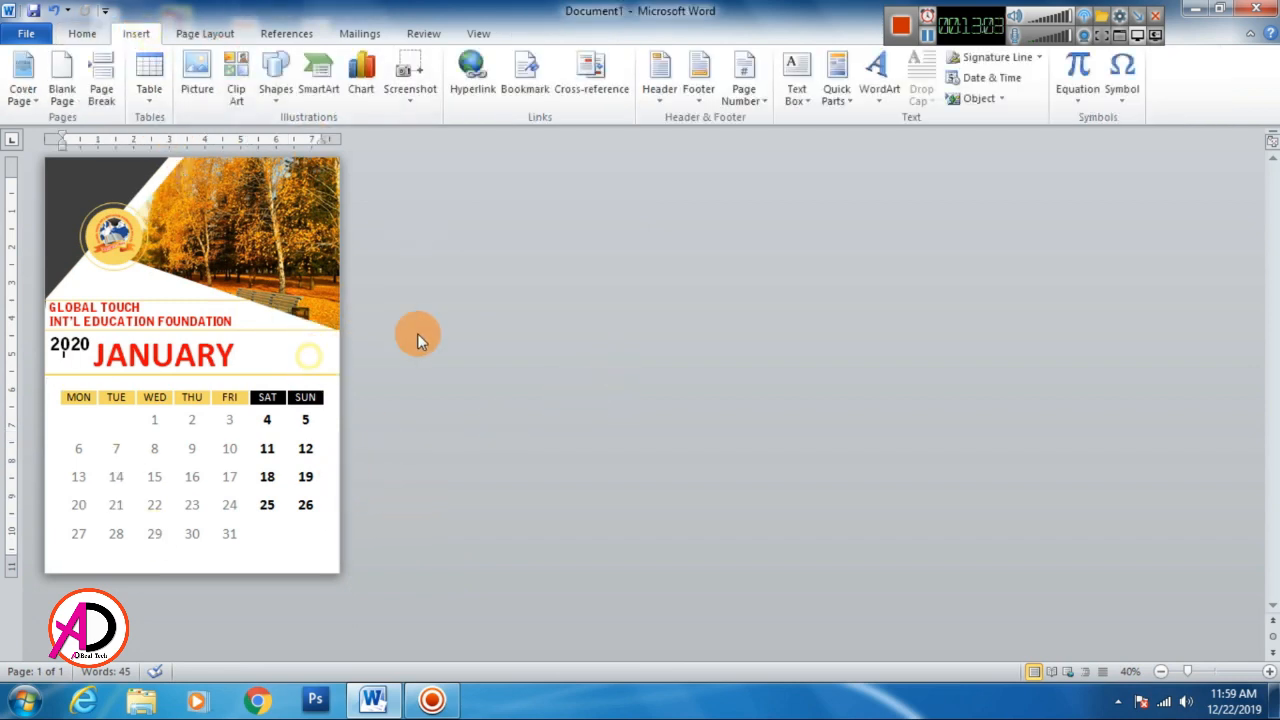
left_click(278, 85)
left_click(318, 130)
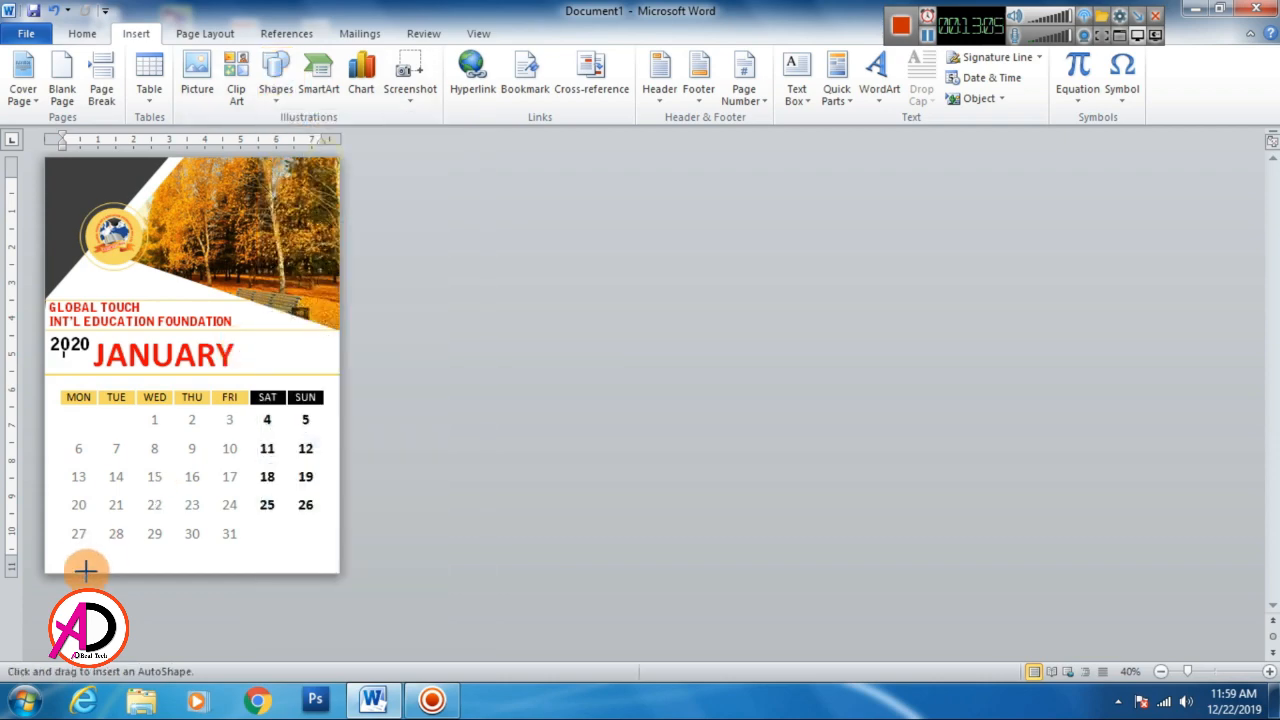
left_click_drag(45, 557, 337, 573)
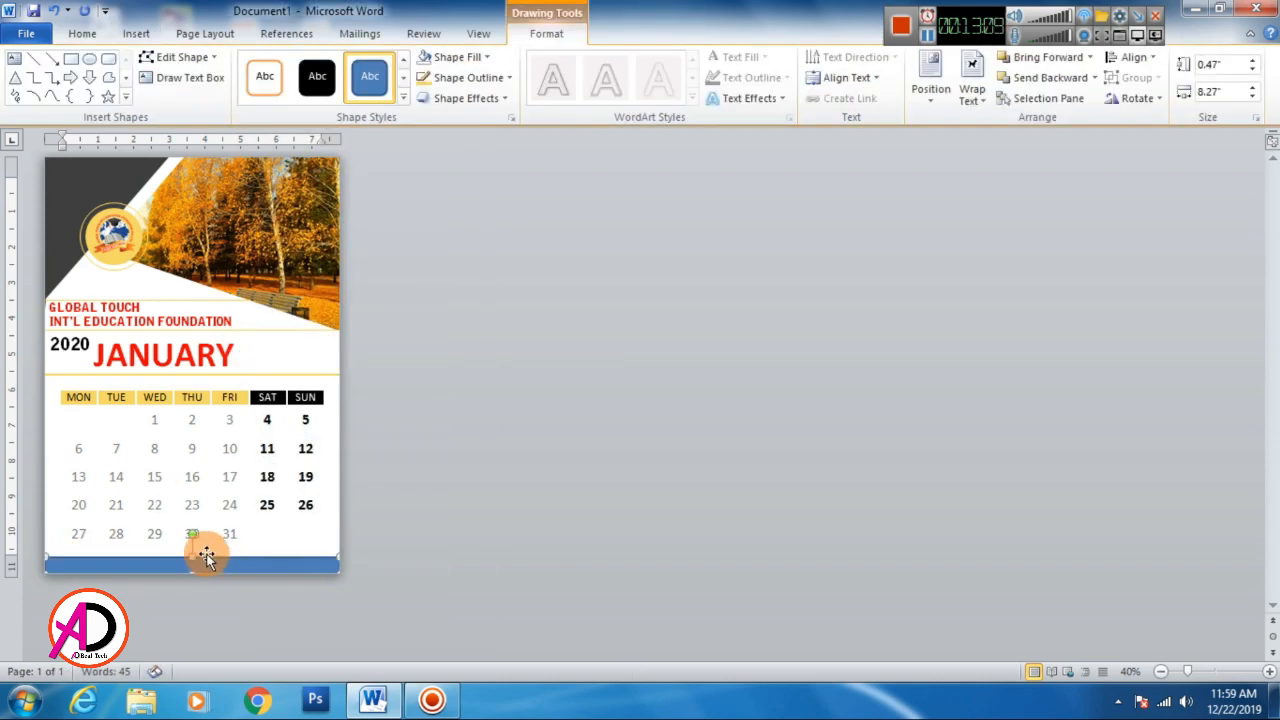
left_click_drag(193, 562, 193, 562)
Fill the bottom rectangle with the recent yellow color and remove its outline.
left_click(449, 57)
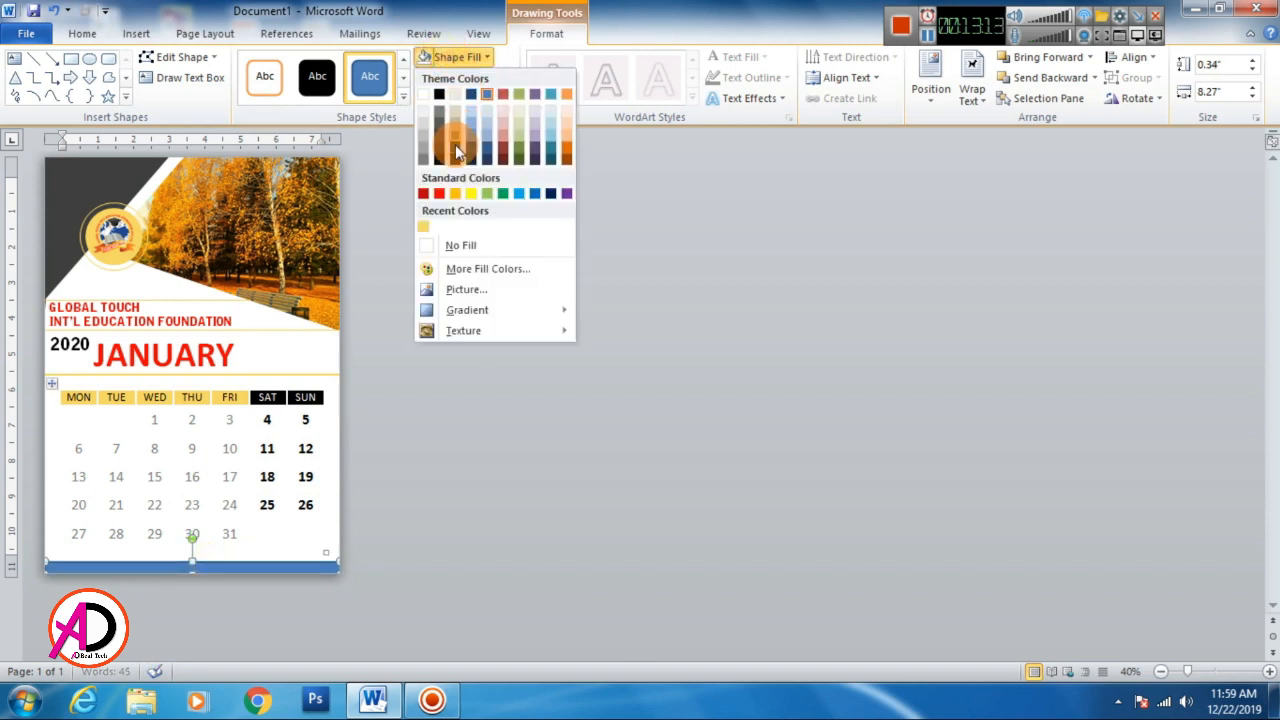
left_click(425, 226)
left_click(465, 77)
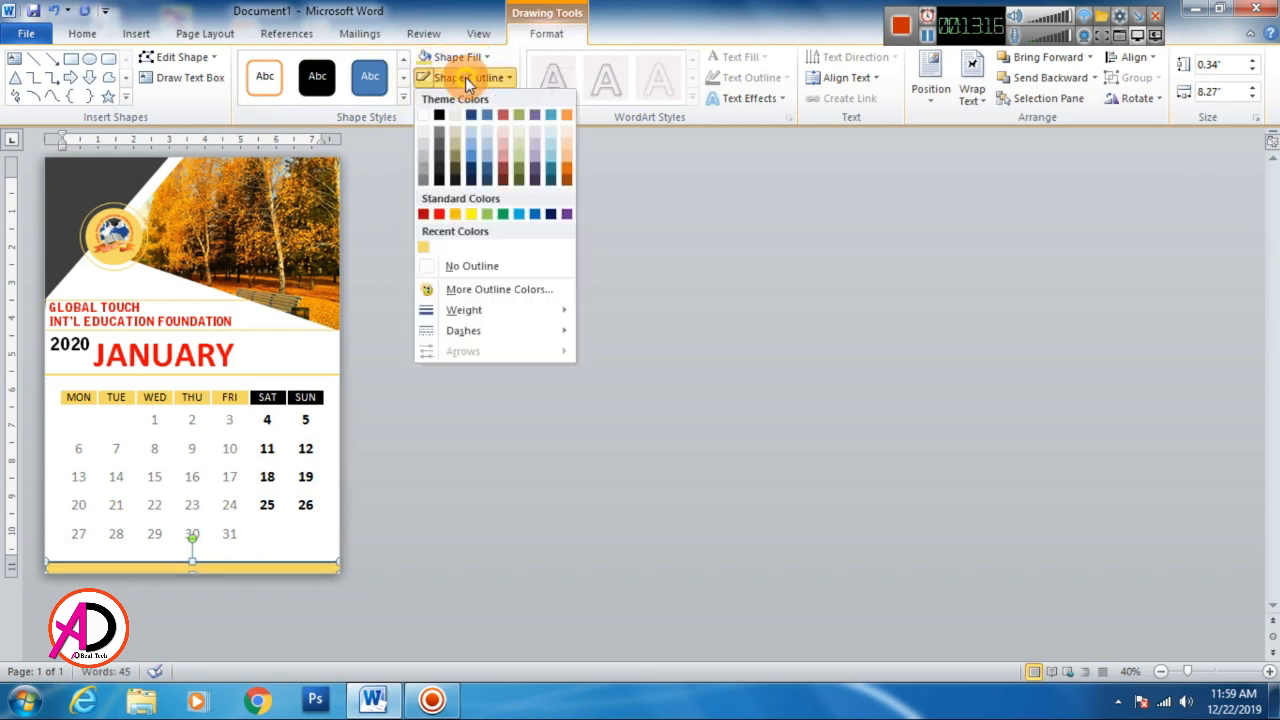
left_click(449, 266)
left_click(544, 486)
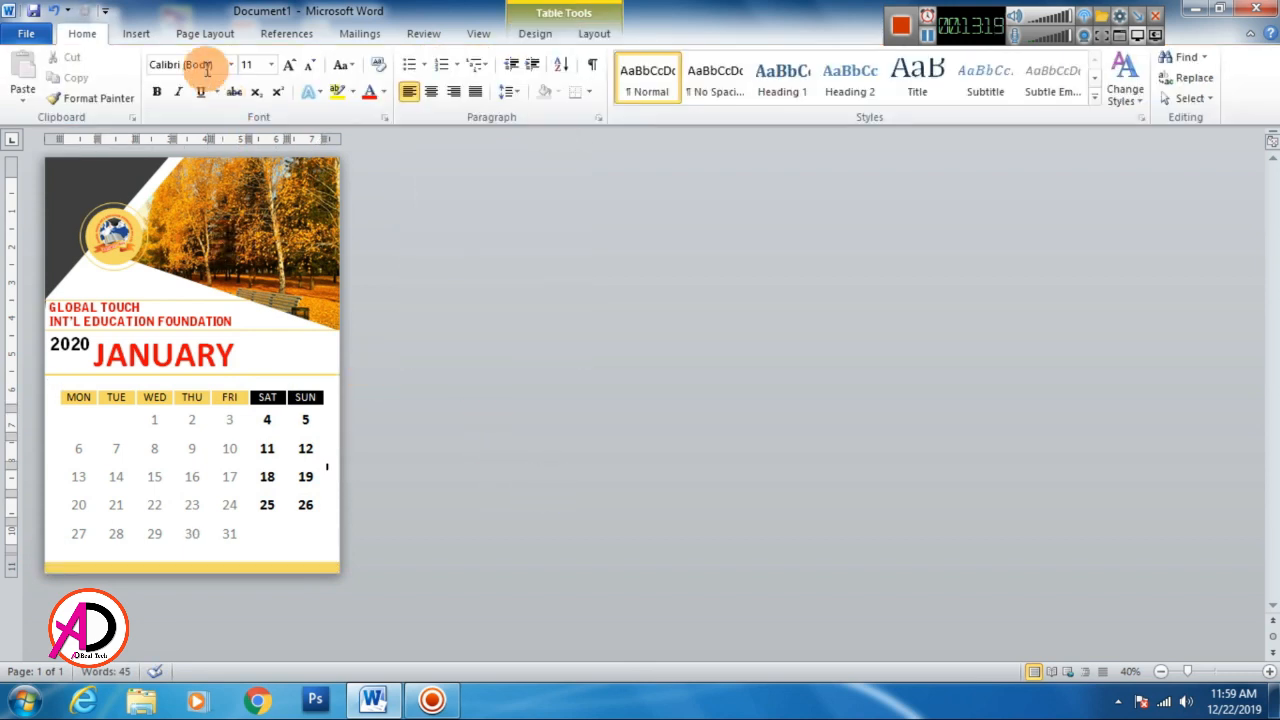
Draw a rectangle about 1.24" wide and 0.97" high in the page's bottom-right corner, overlapping the yellow footer bar.
left_click(136, 33)
left_click(478, 264)
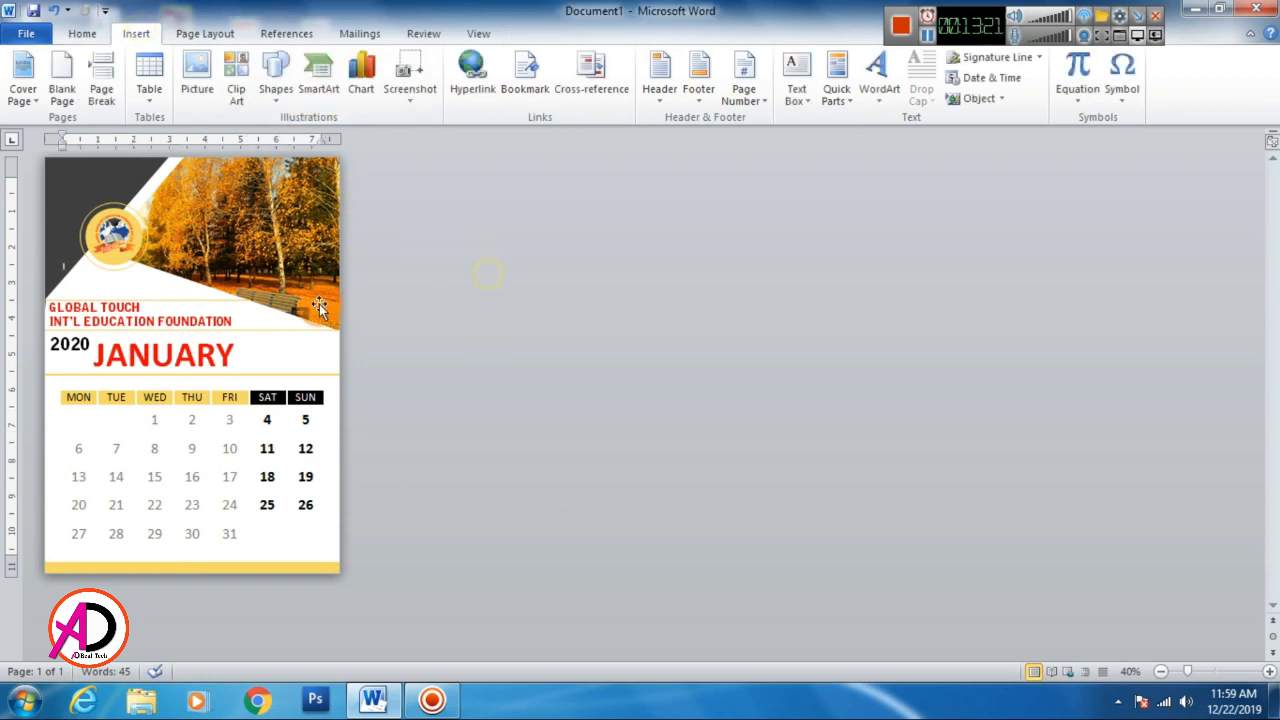
left_click(278, 70)
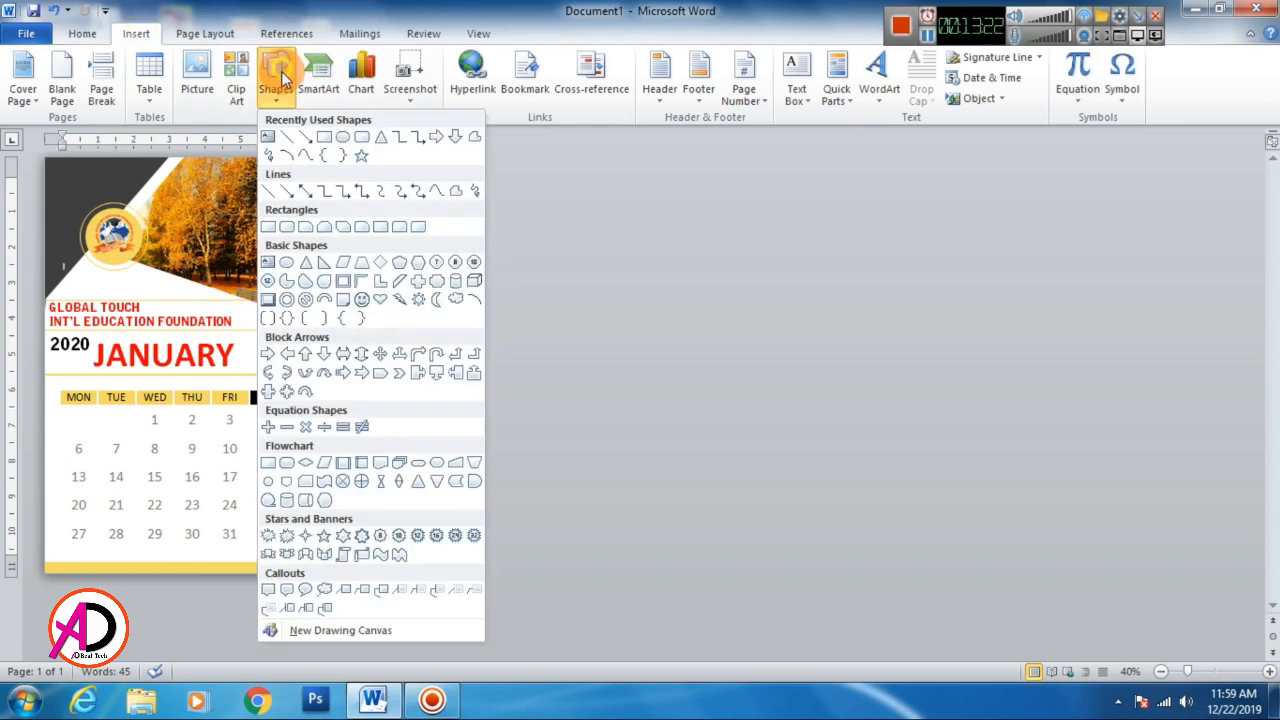
left_click(326, 137)
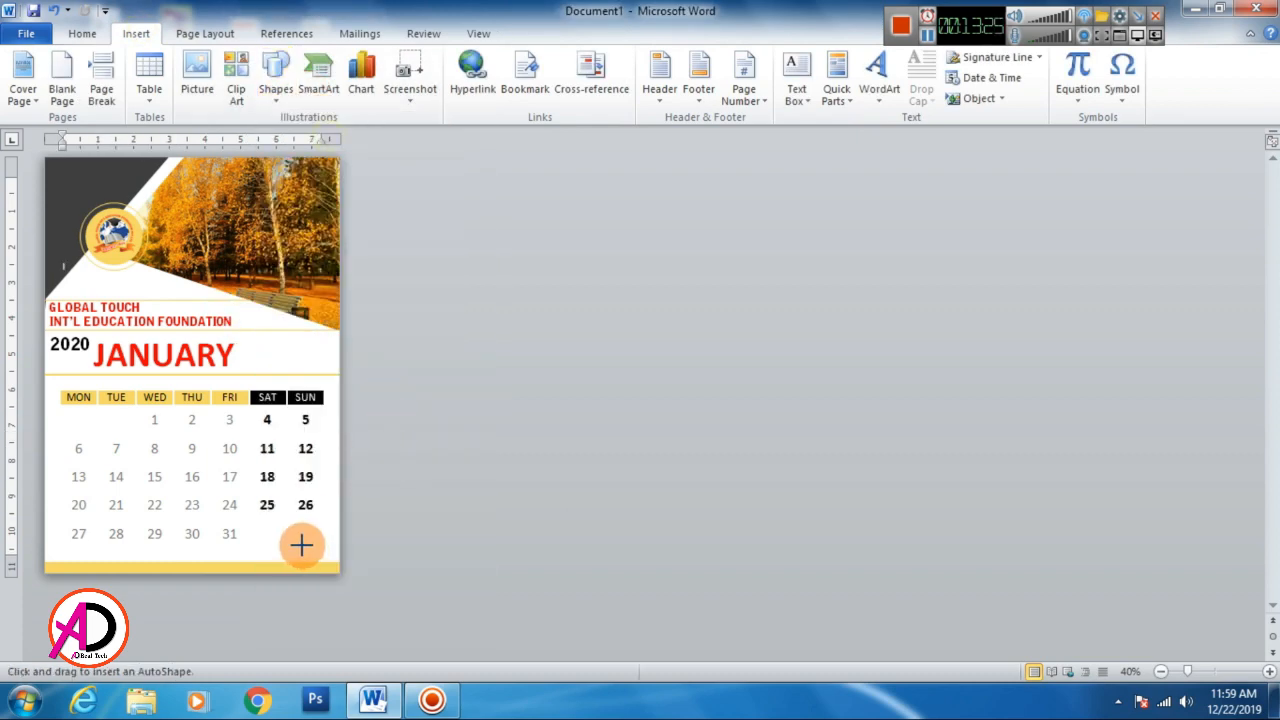
left_click_drag(296, 540, 340, 572)
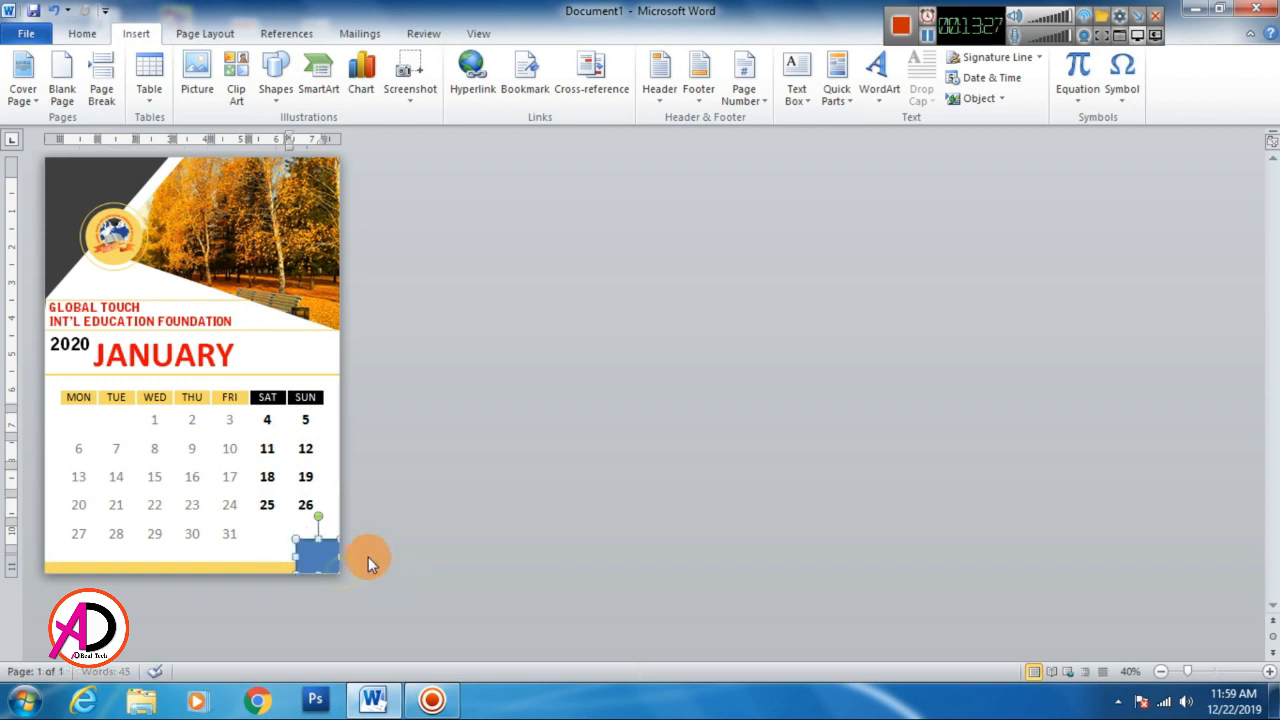
Delete the corner rectangle's upper-left edit point to turn it into a right triangle.
left_click(178, 57)
left_click(180, 108)
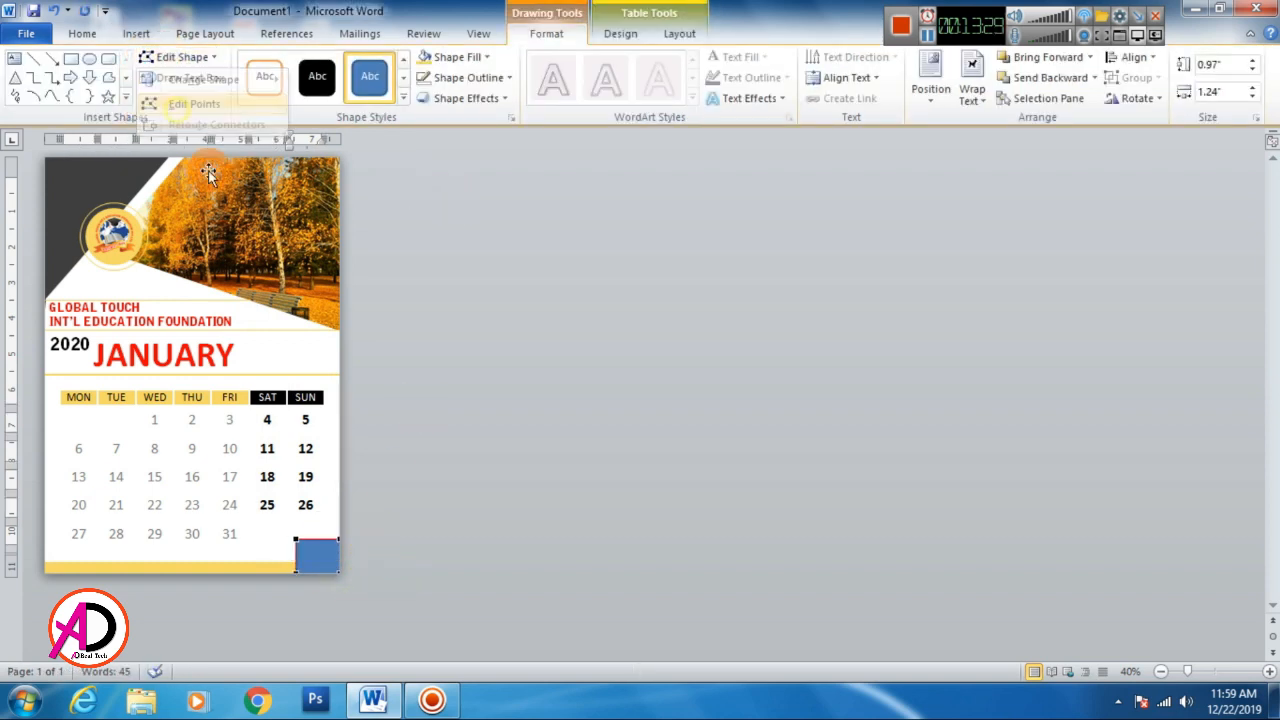
left_click(293, 537)
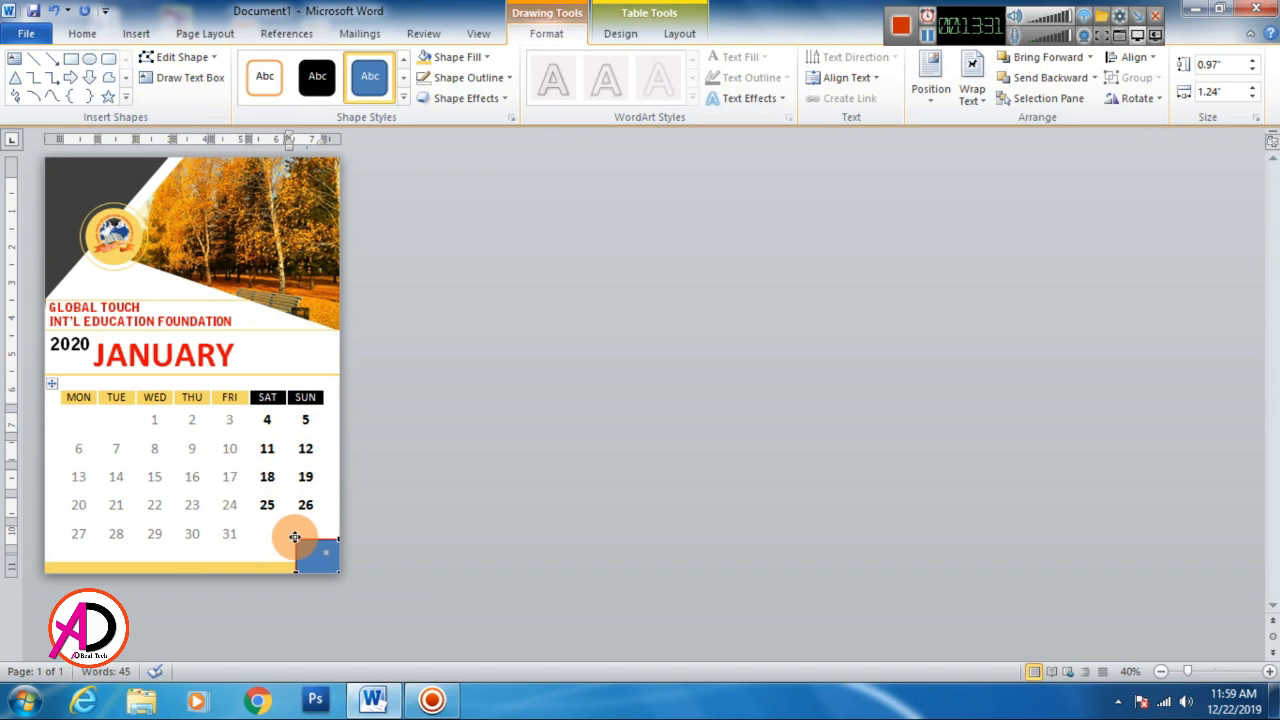
right_click(295, 537)
left_click(400, 390)
Fill the triangle in the page's bottom-right corner with black.
left_click(450, 57)
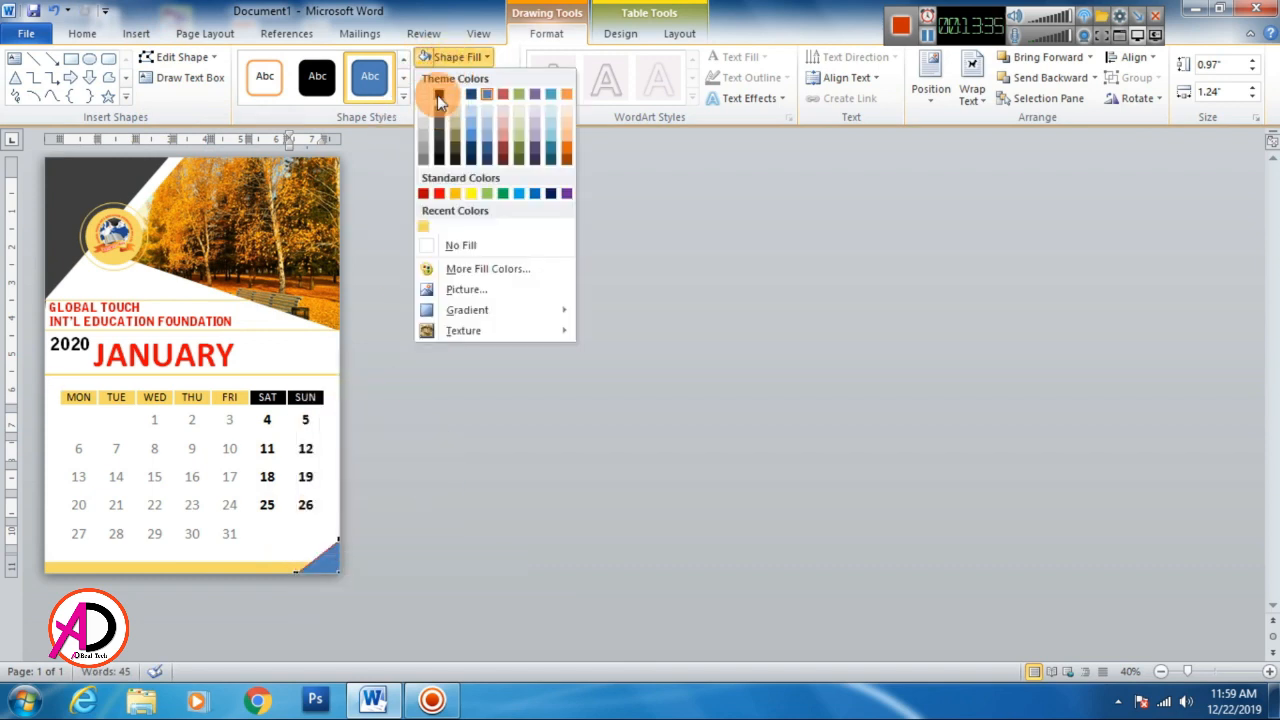
left_click(441, 100)
left_click(549, 423)
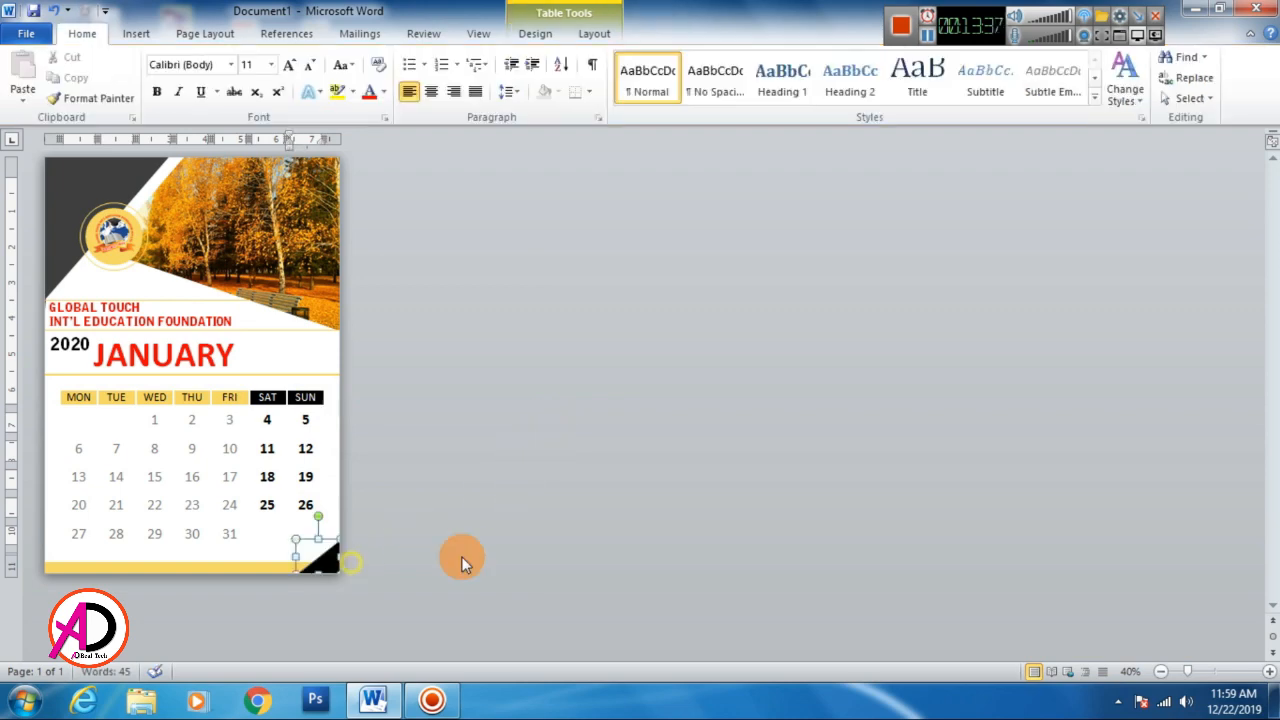
left_click(332, 563)
left_click(483, 523)
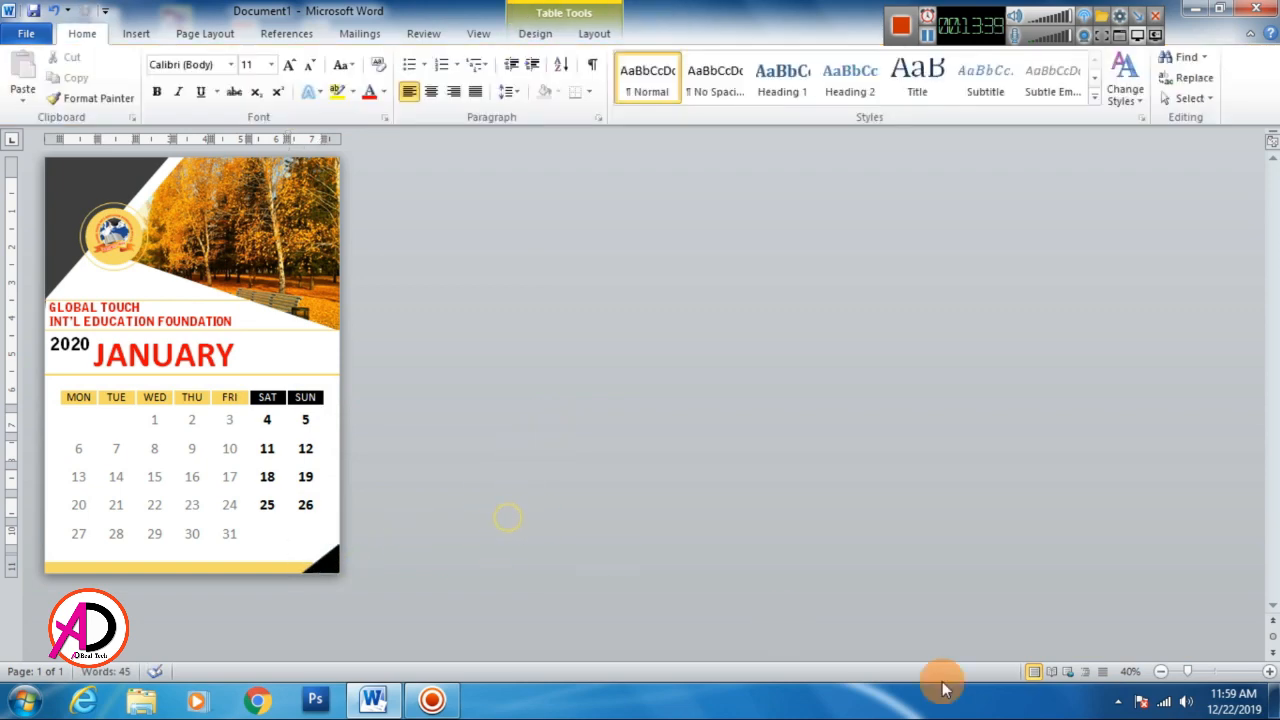
Examine the calendar page at 100% zoom, from the header picture and titles down to the date table and footer.
left_click(1271, 673)
left_click(1271, 673)
left_click(1271, 673)
left_click(1271, 673)
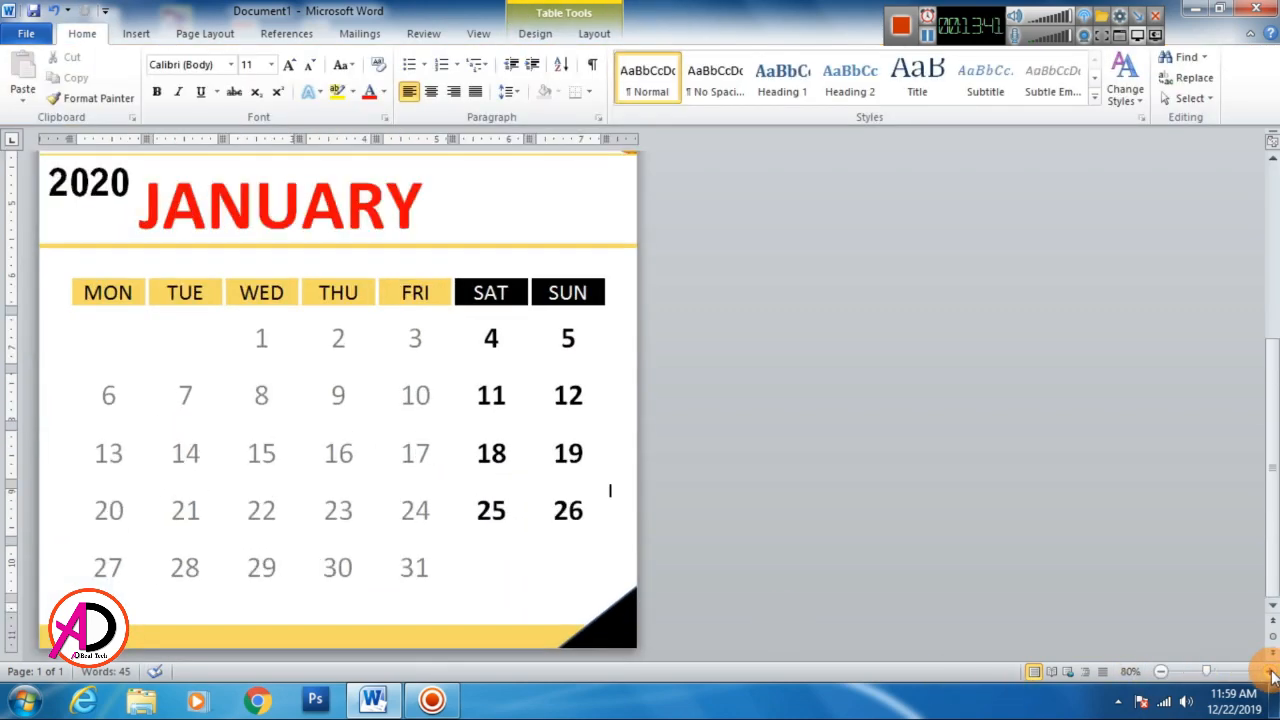
left_click(1271, 673)
left_click(1271, 673)
scroll(1014, 523, "up", 8)
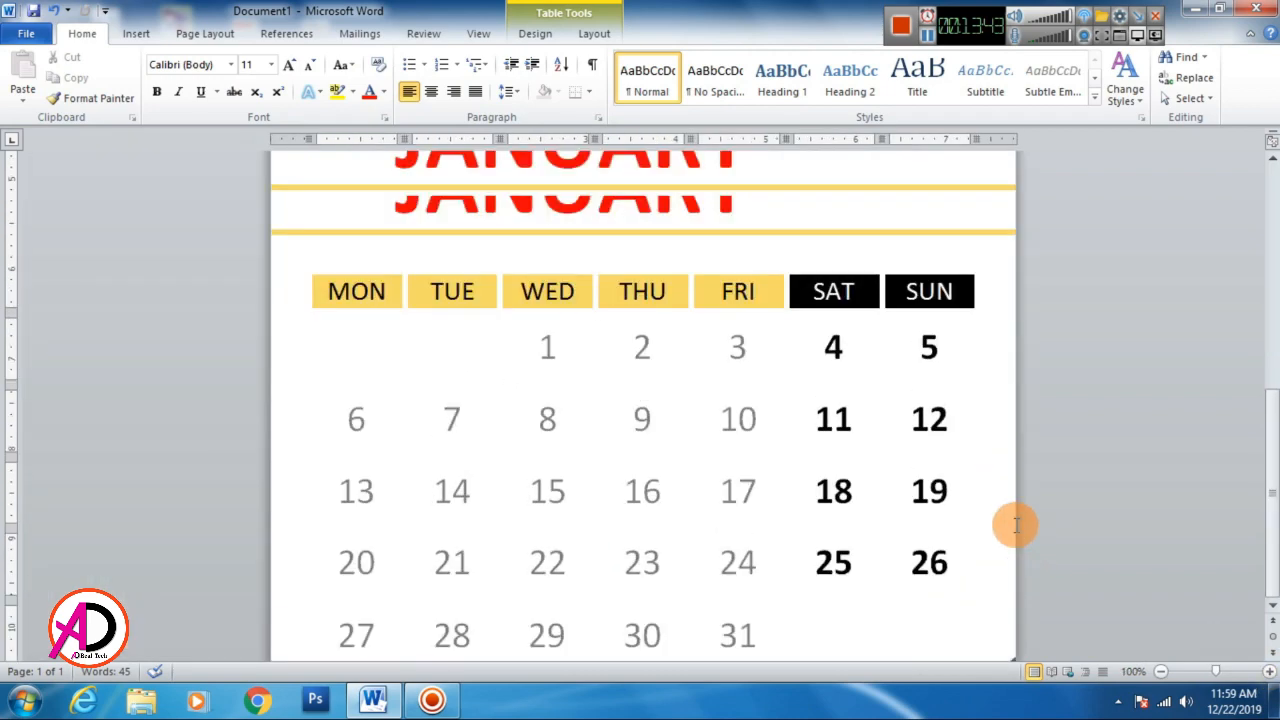
scroll(348, 201, "up", 2)
scroll(771, 514, "down", 10)
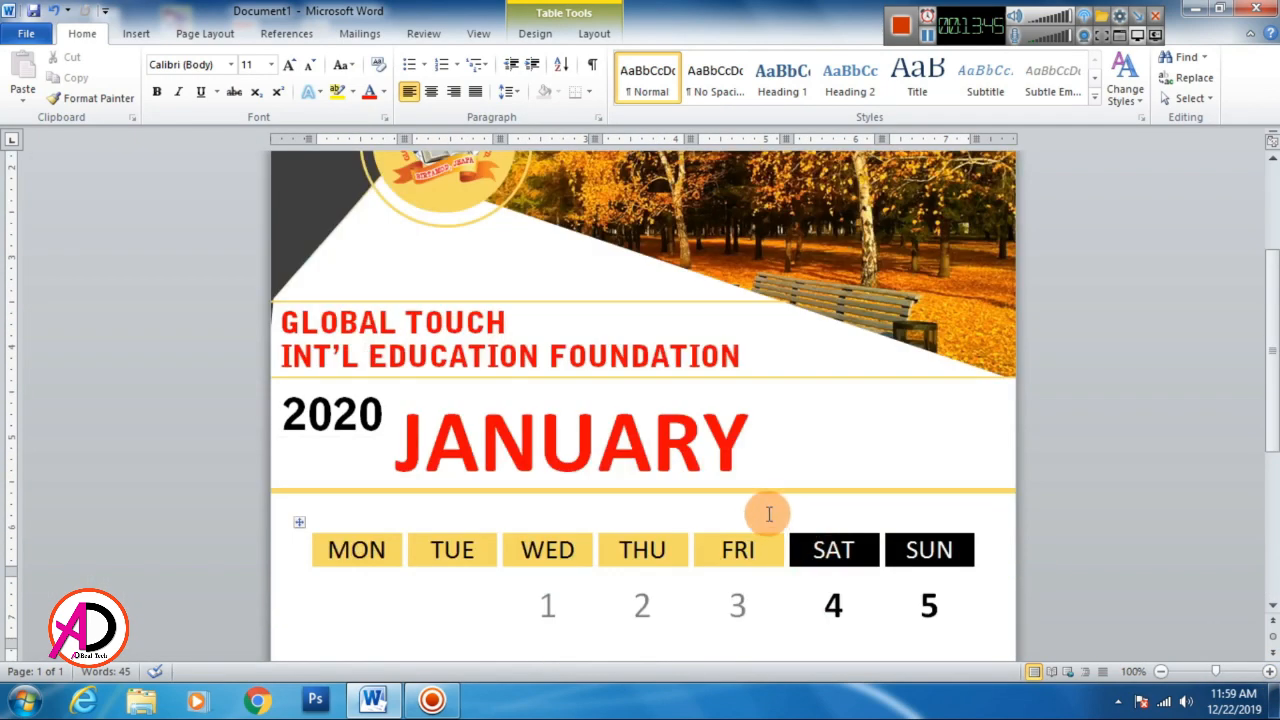
scroll(686, 506, "up", 5)
scroll(886, 491, "down", 2)
scroll(714, 491, "up", 2)
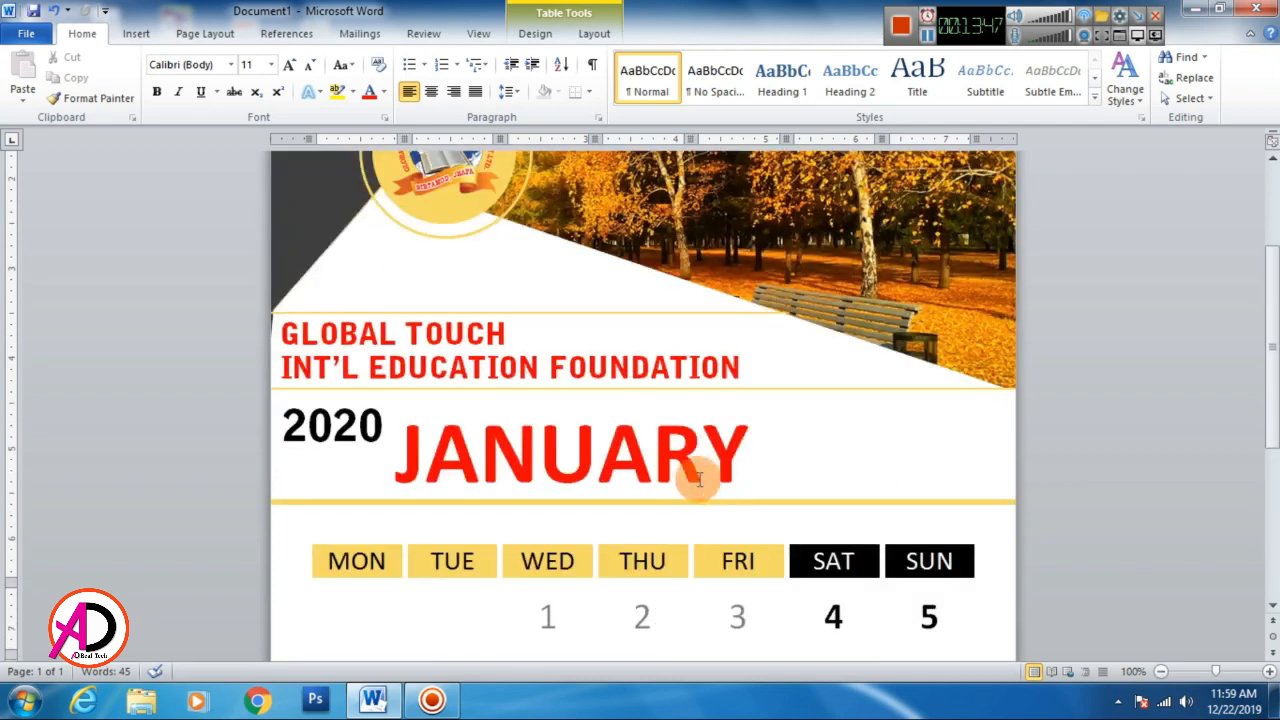
triple_click(480, 366)
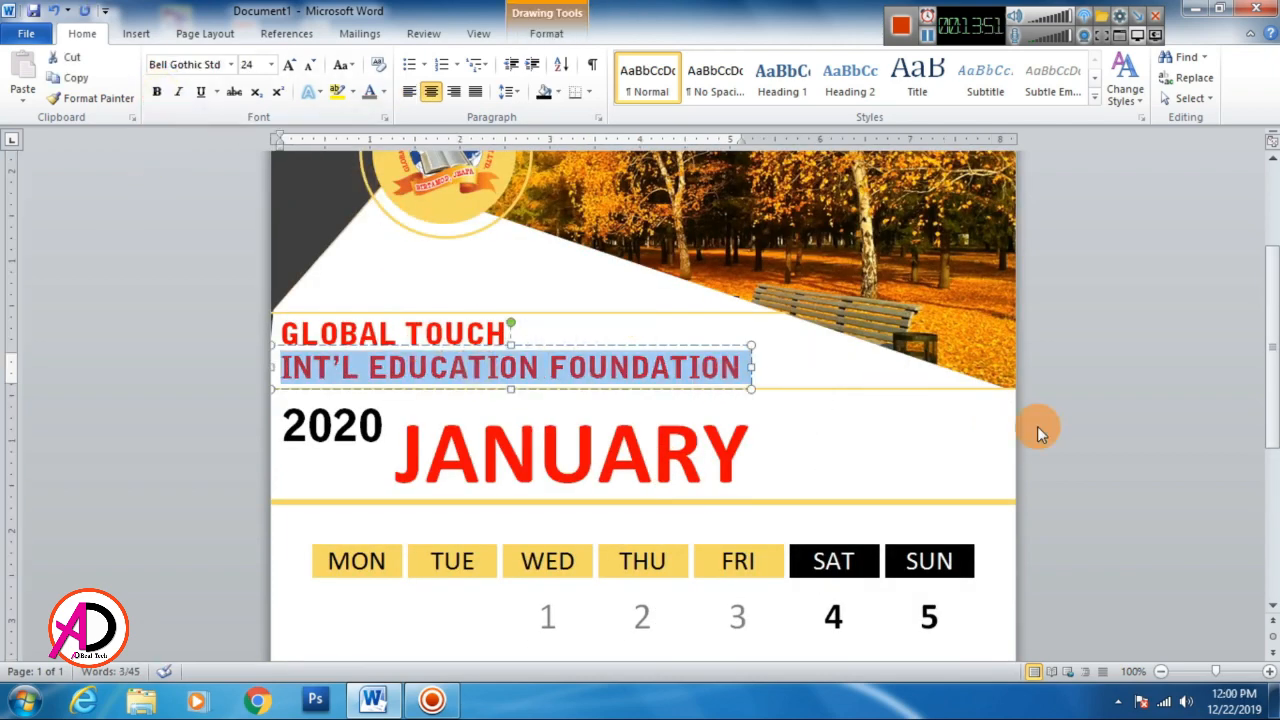
left_click(1134, 425)
scroll(1054, 486, "down", 5)
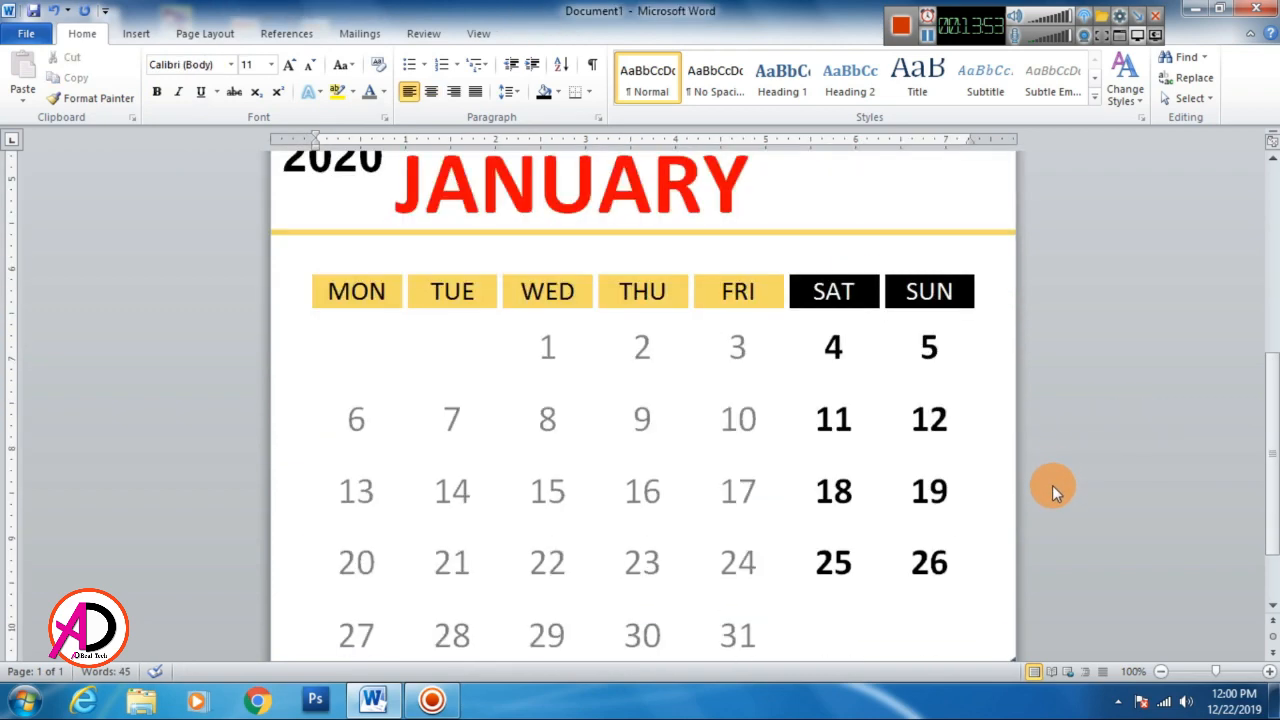
scroll(1010, 530, "up", 5)
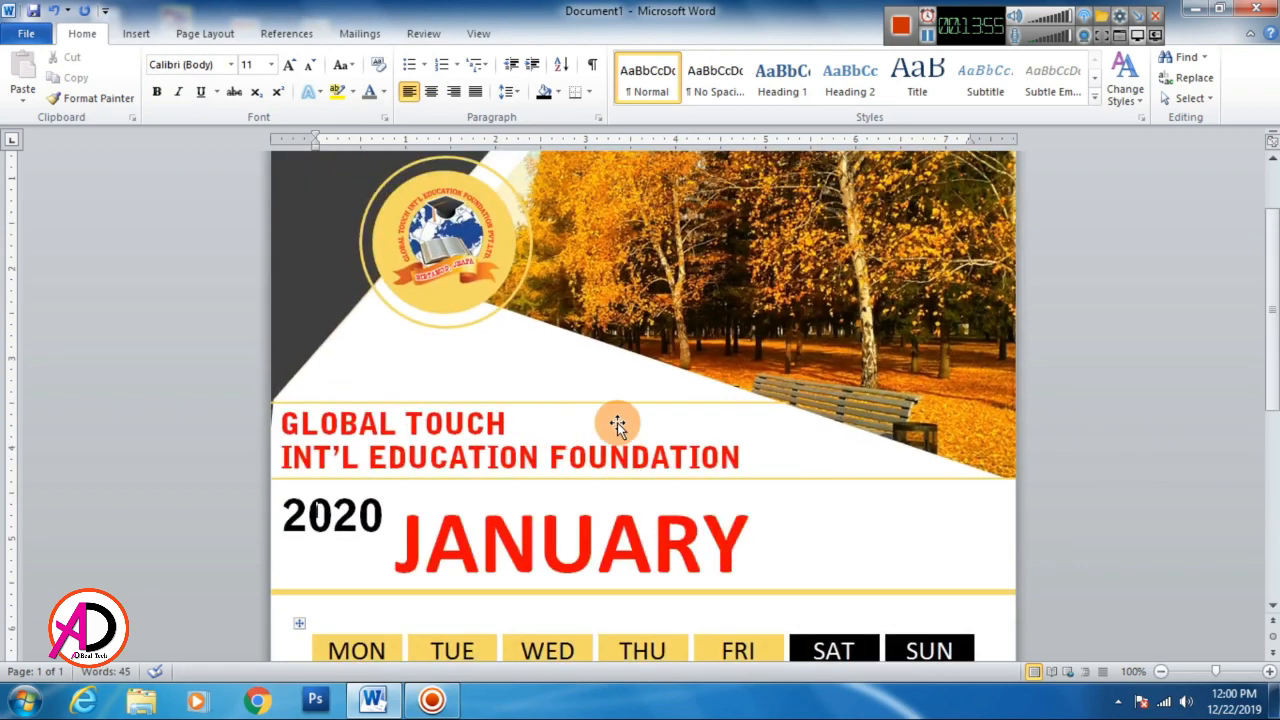
scroll(937, 531, "down", 3)
scroll(1137, 614, "up", 3)
scroll(1097, 620, "down", 4)
scroll(1097, 622, "up", 2)
scroll(640, 458, "up", 3)
scroll(880, 477, "down", 5)
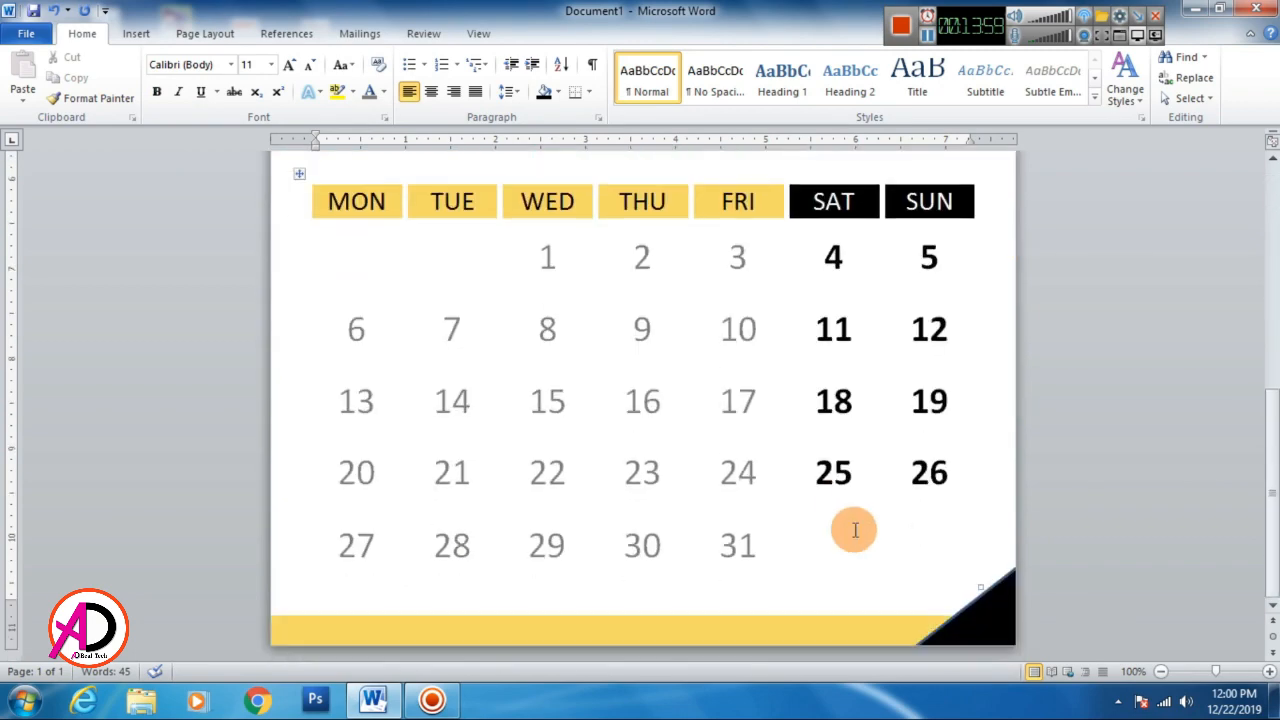
left_click(589, 628)
right_click(590, 632)
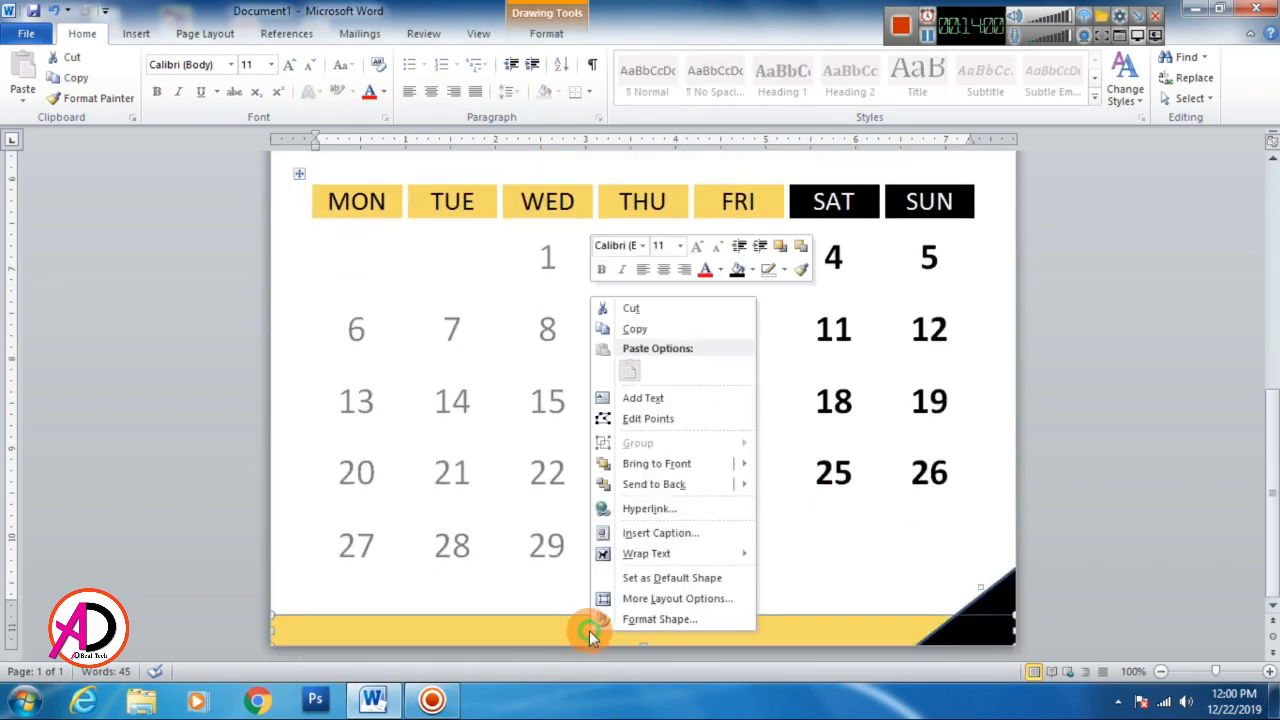
left_click(638, 404)
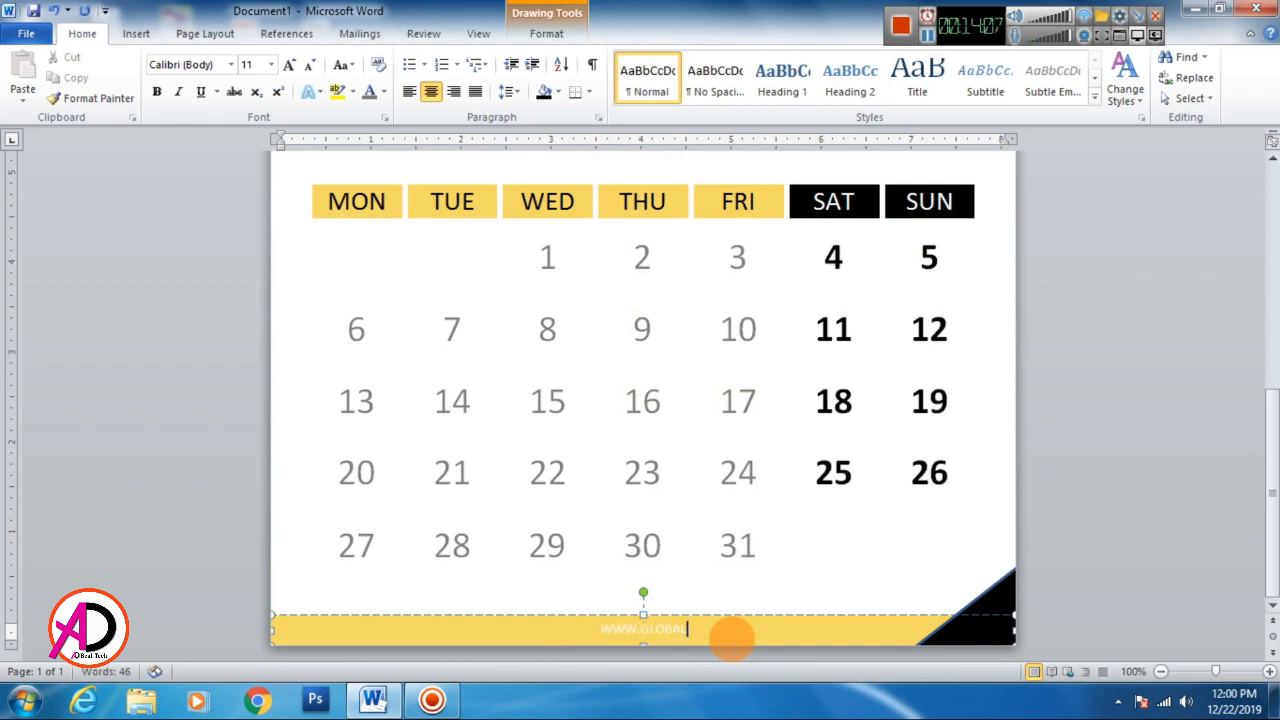
key("BackSpace")
key("BackSpace")
Enlarge the footer web address to 14 pt and set its text fill to black.
triple_click(729, 629)
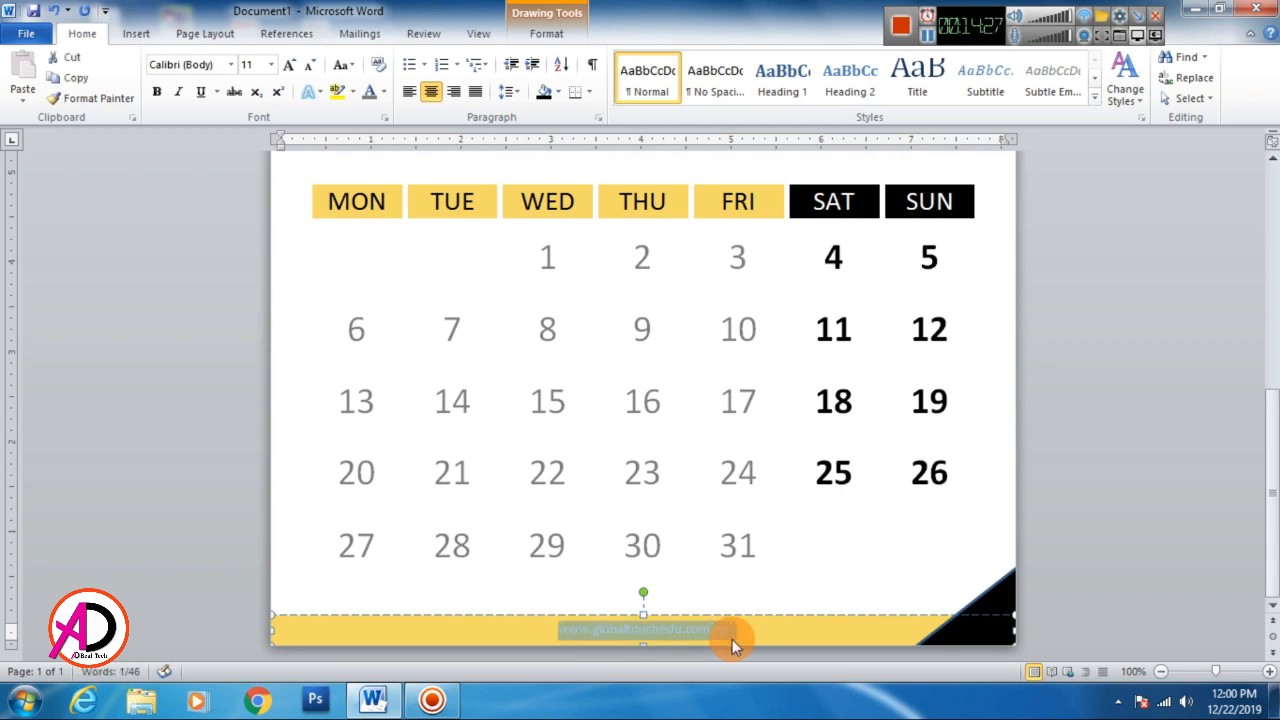
key("ctrl+shift+period")
key("ctrl+shift+period")
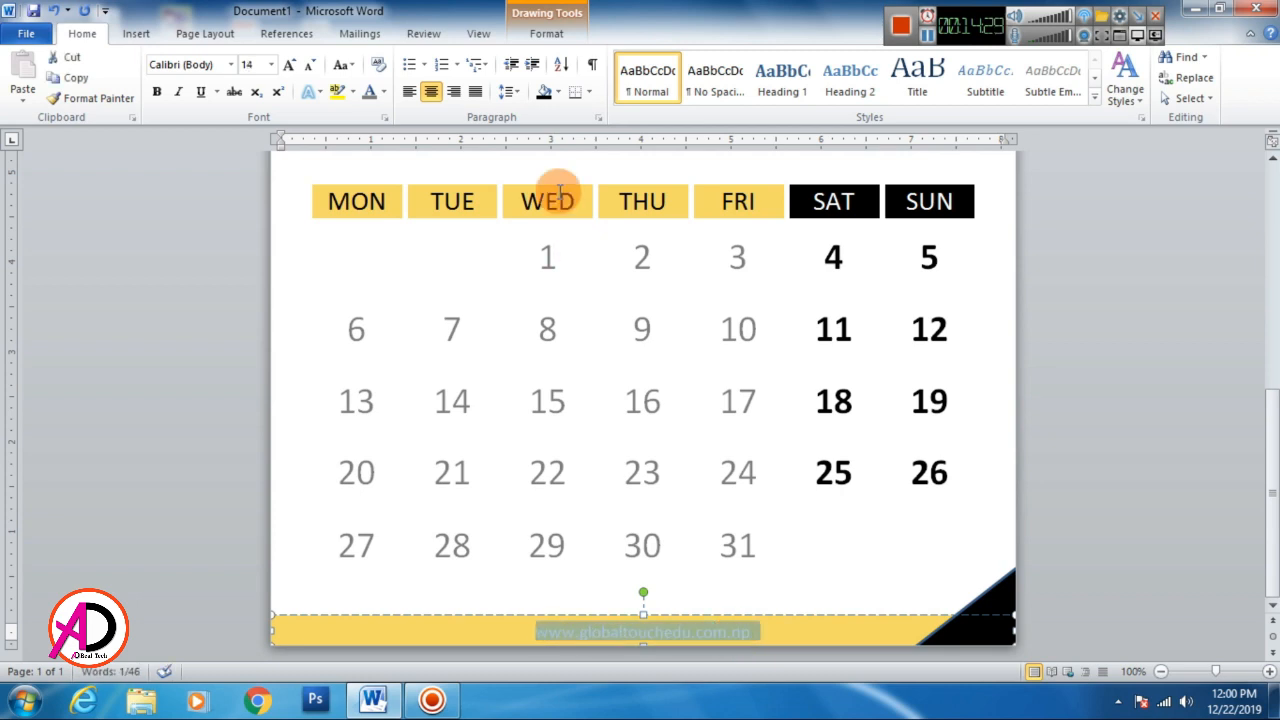
left_click(568, 38)
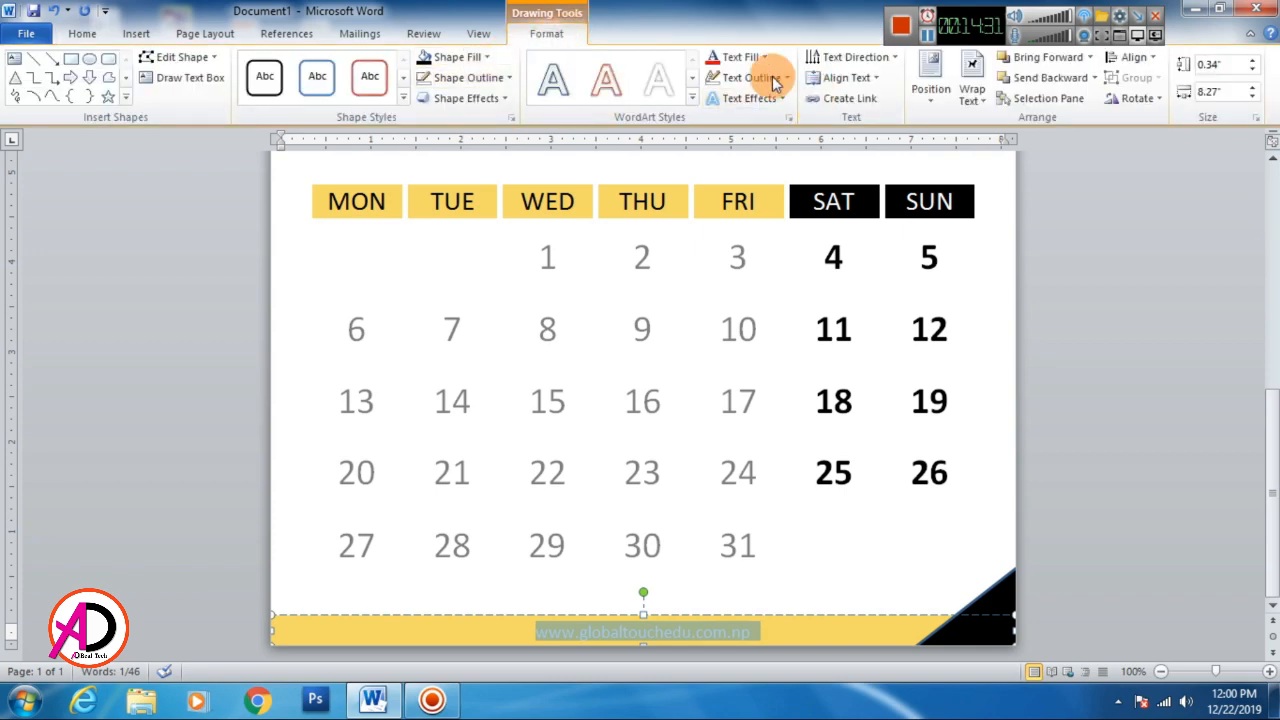
left_click(740, 57)
left_click(727, 117)
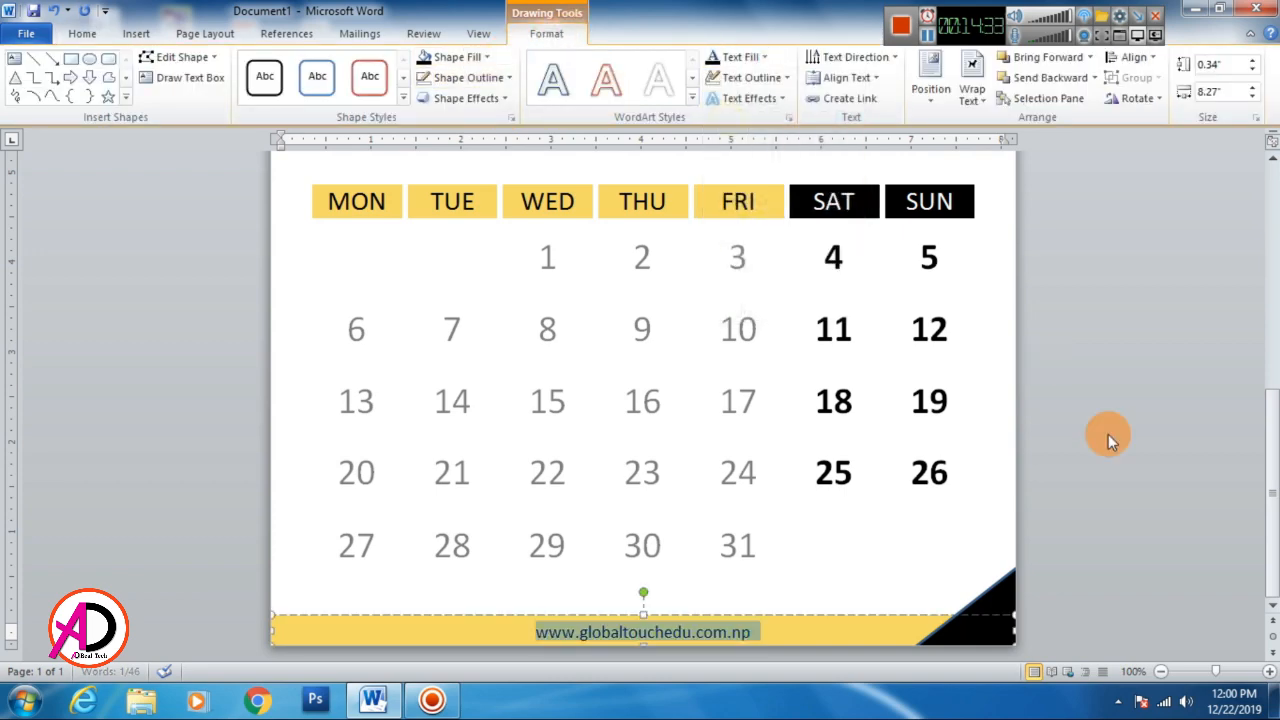
left_click(1108, 434)
Review the whole calendar page at a reduced zoom of 50%.
scroll(1104, 440, "up", 5)
scroll(1100, 460, "down", 3)
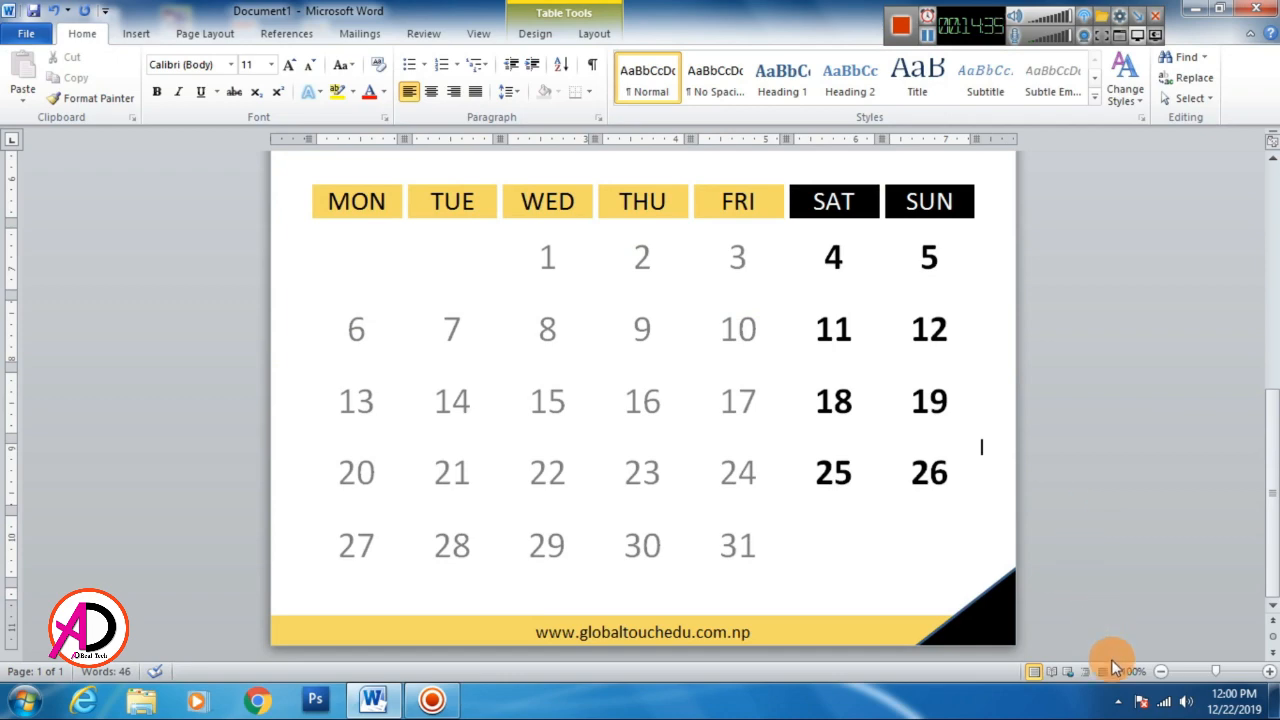
left_click(1161, 672)
left_click(1161, 672)
left_click(1161, 672)
left_click(1161, 672)
left_click(1161, 672)
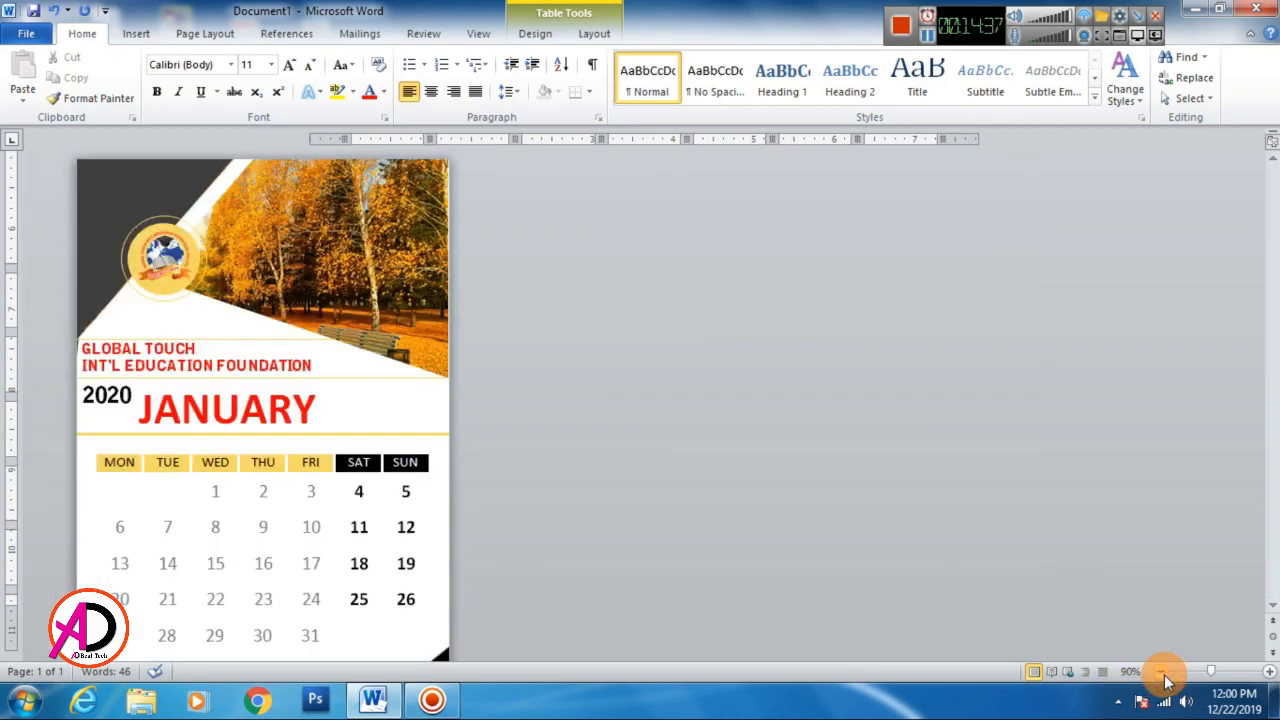
left_click(1161, 672)
left_click(1161, 672)
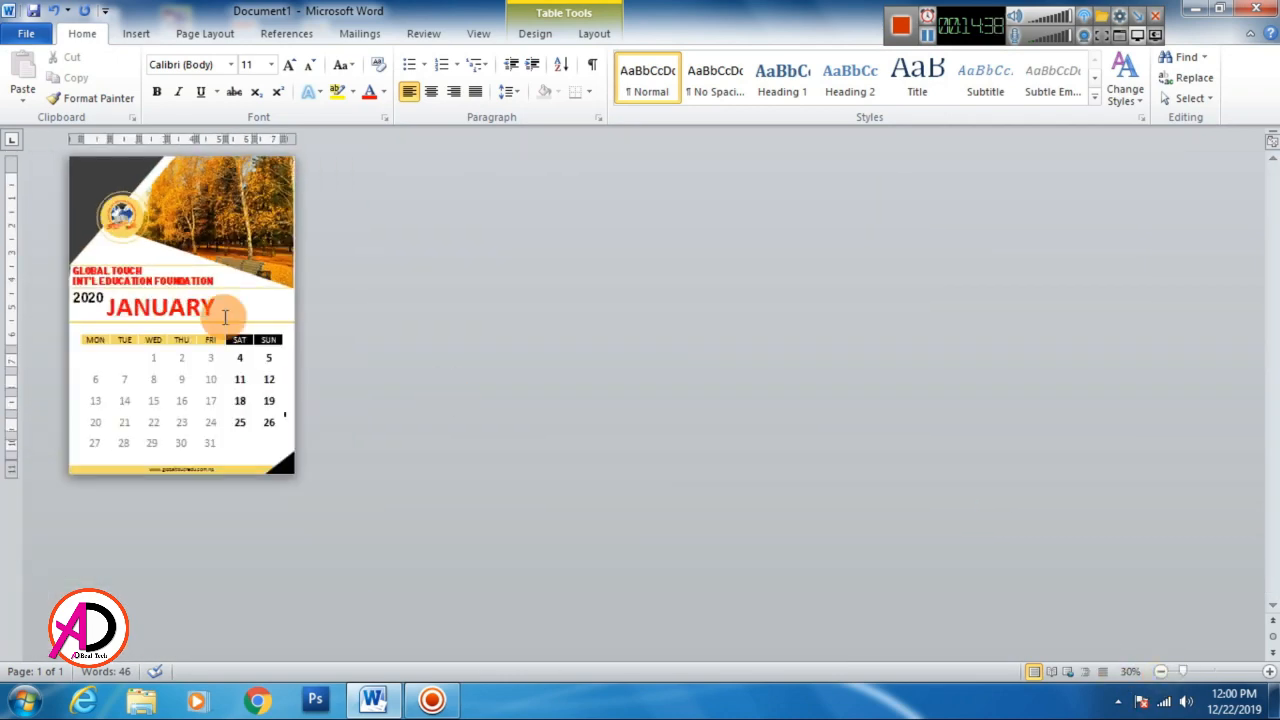
left_click(1269, 671)
left_click(1269, 671)
scroll(445, 430, "down", 1)
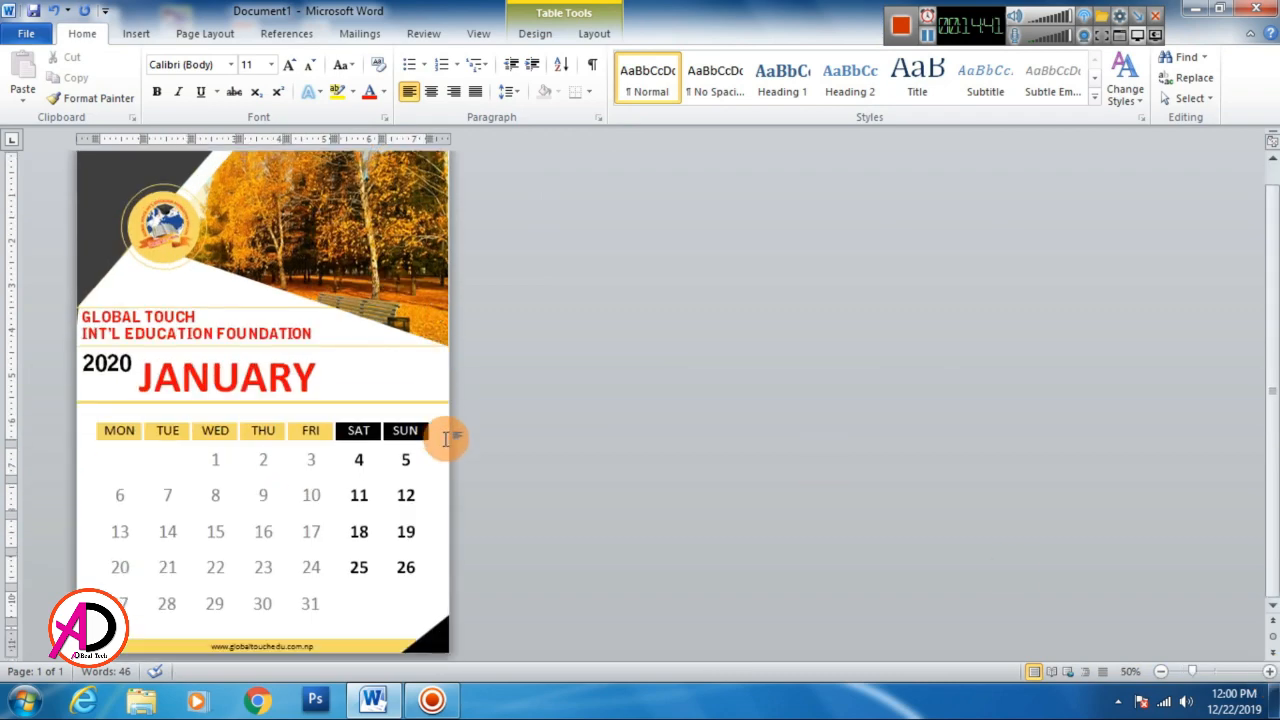